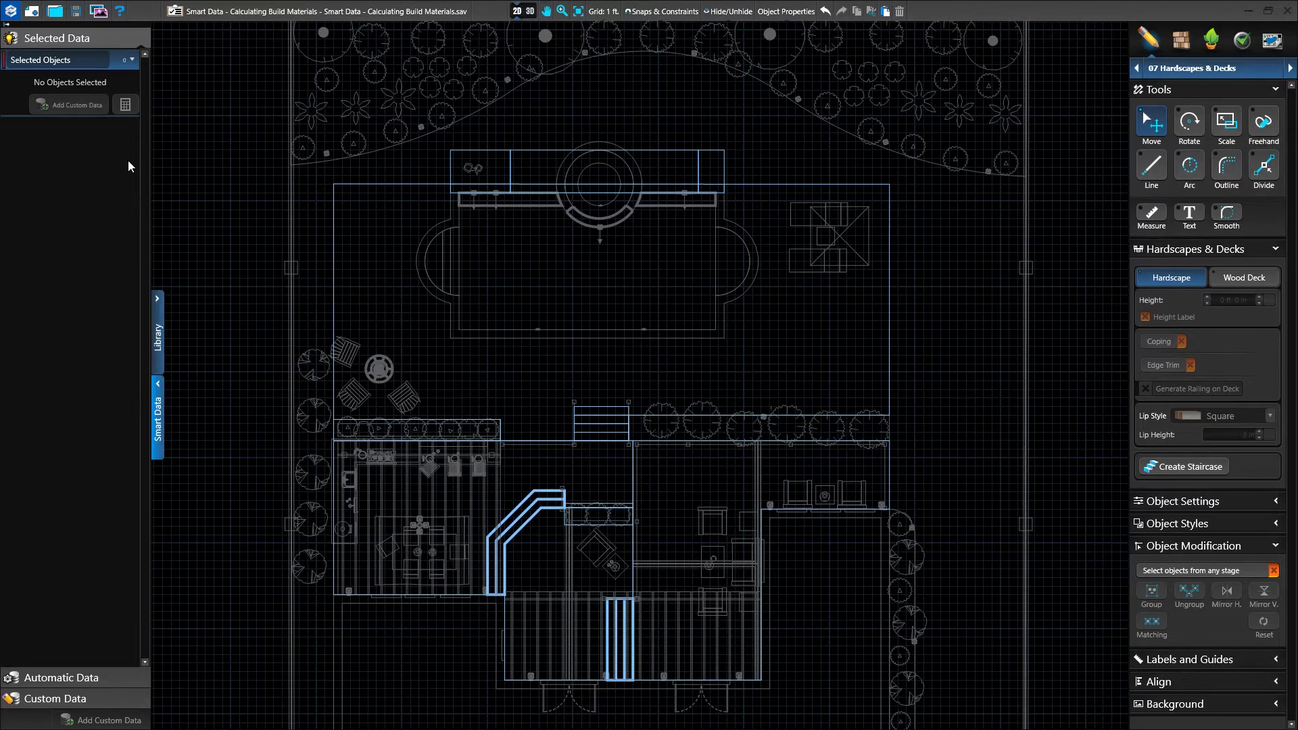
# - Select the pool, review its Smart Data and rebar value, then view it in 3D
pyautogui.click(790, 18)
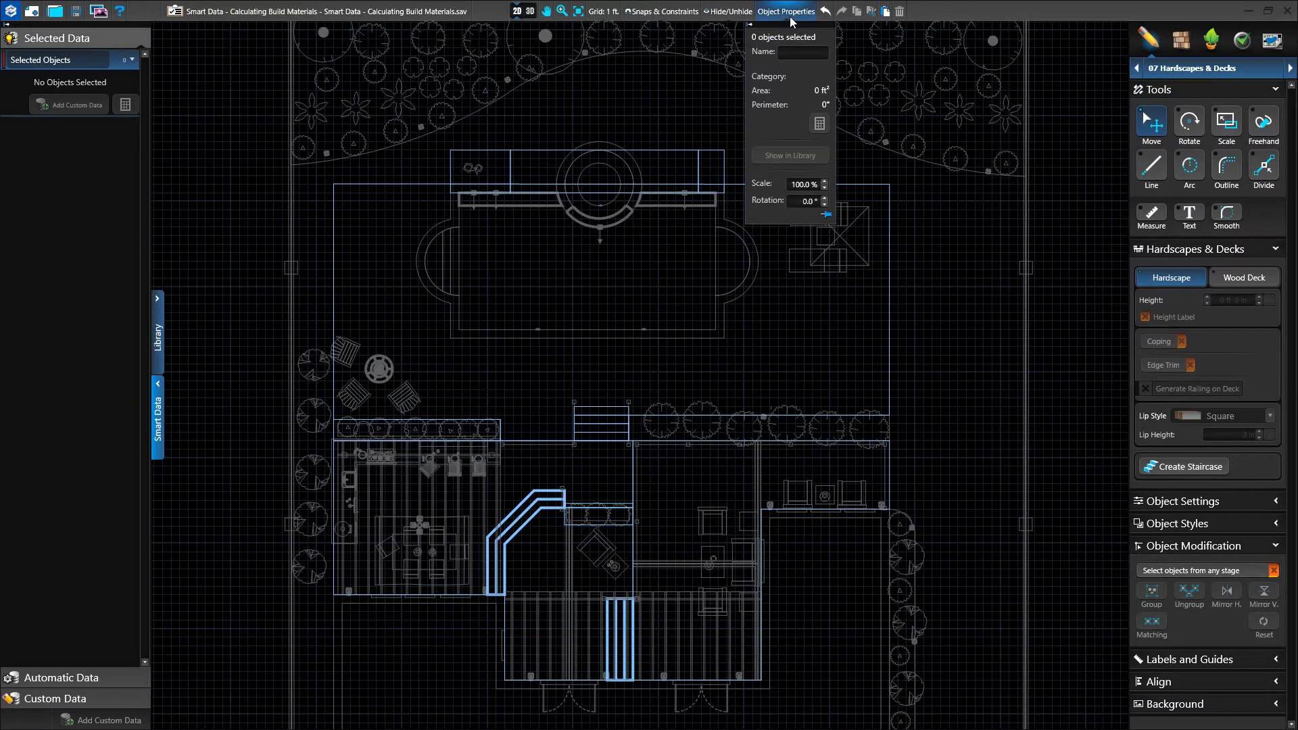
pyautogui.click(790, 18)
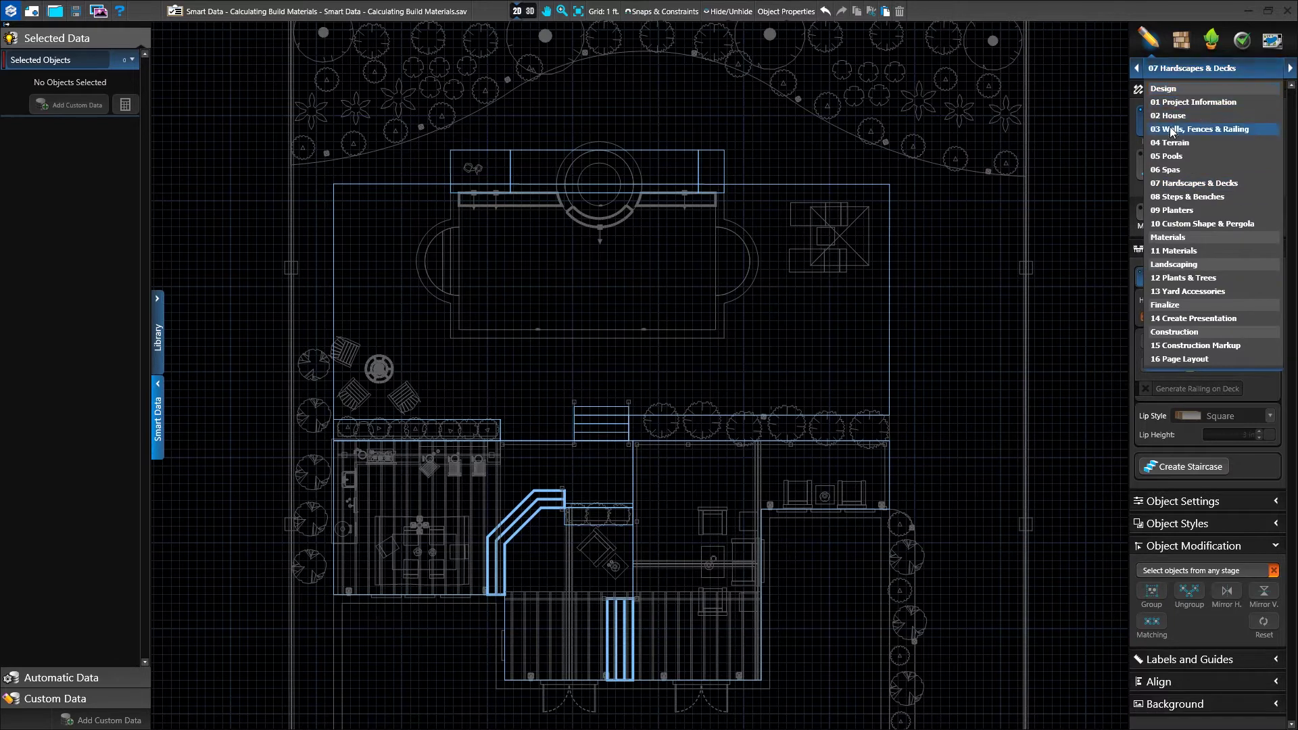
pyautogui.click(604, 331)
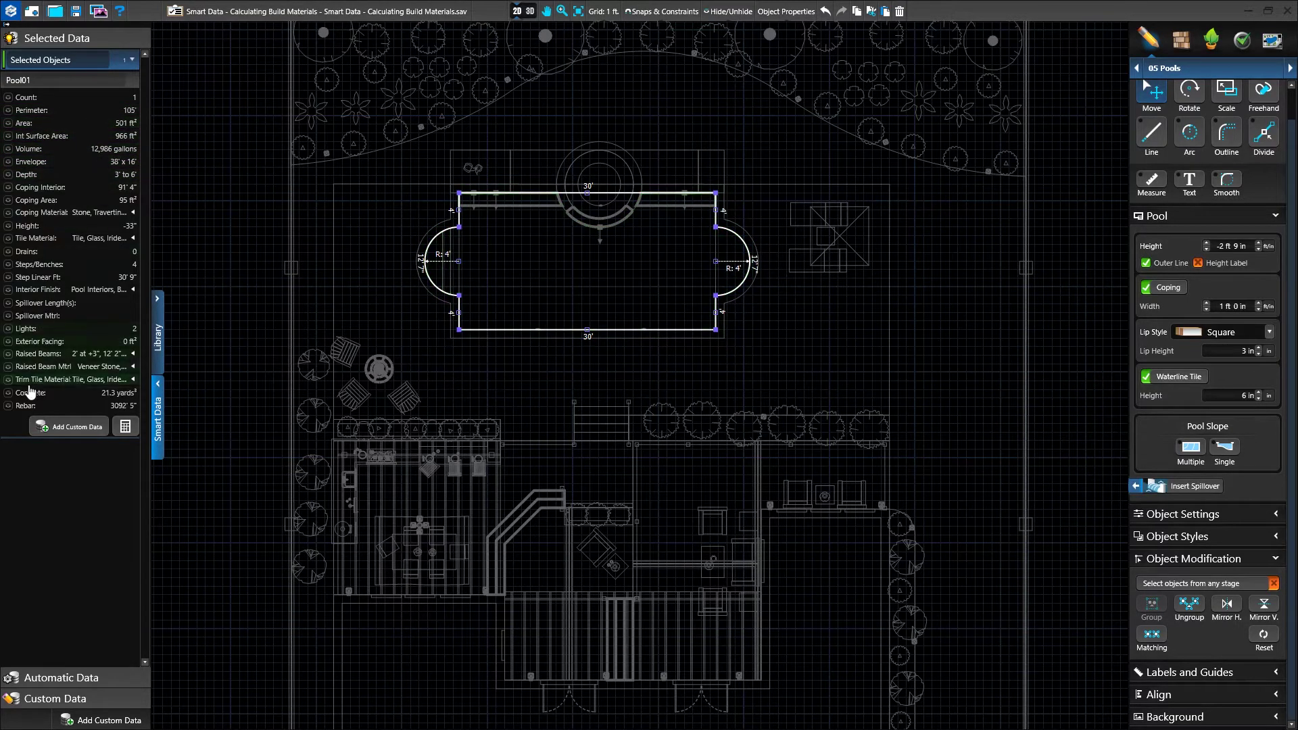
pyautogui.click(9, 405)
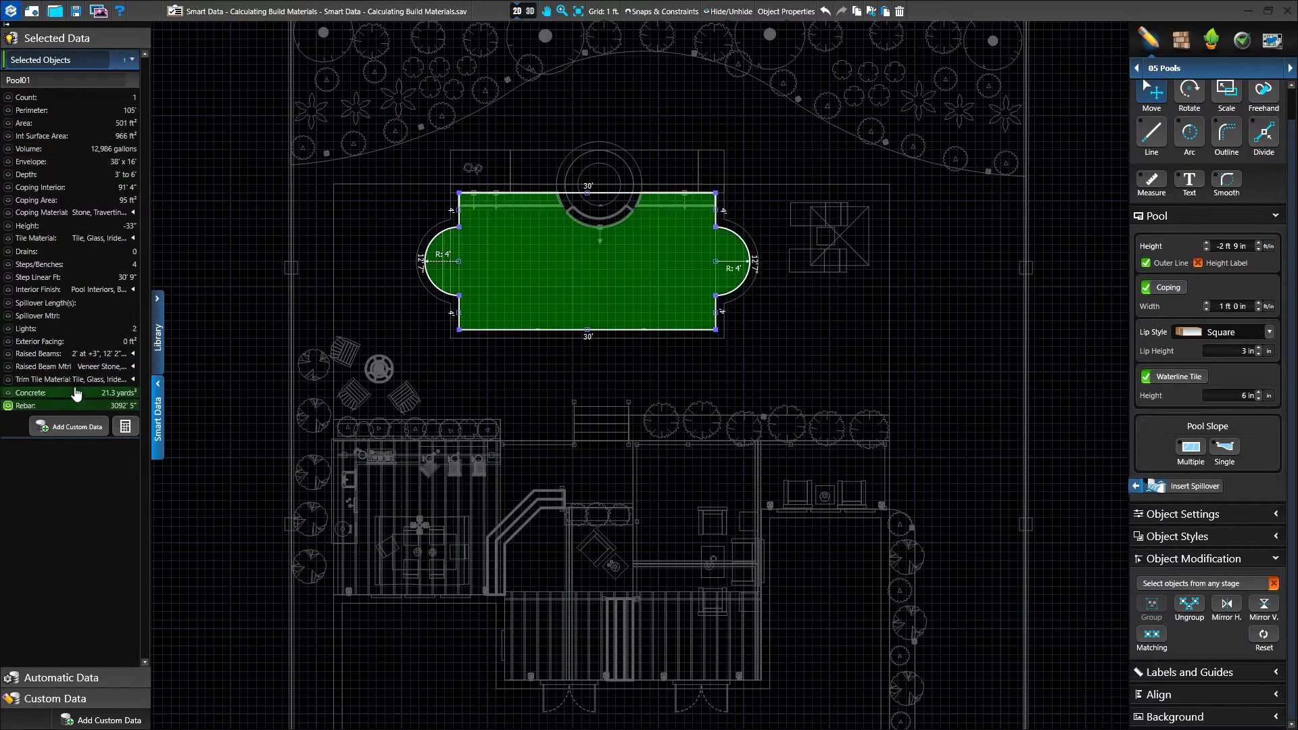
pyautogui.click(526, 12)
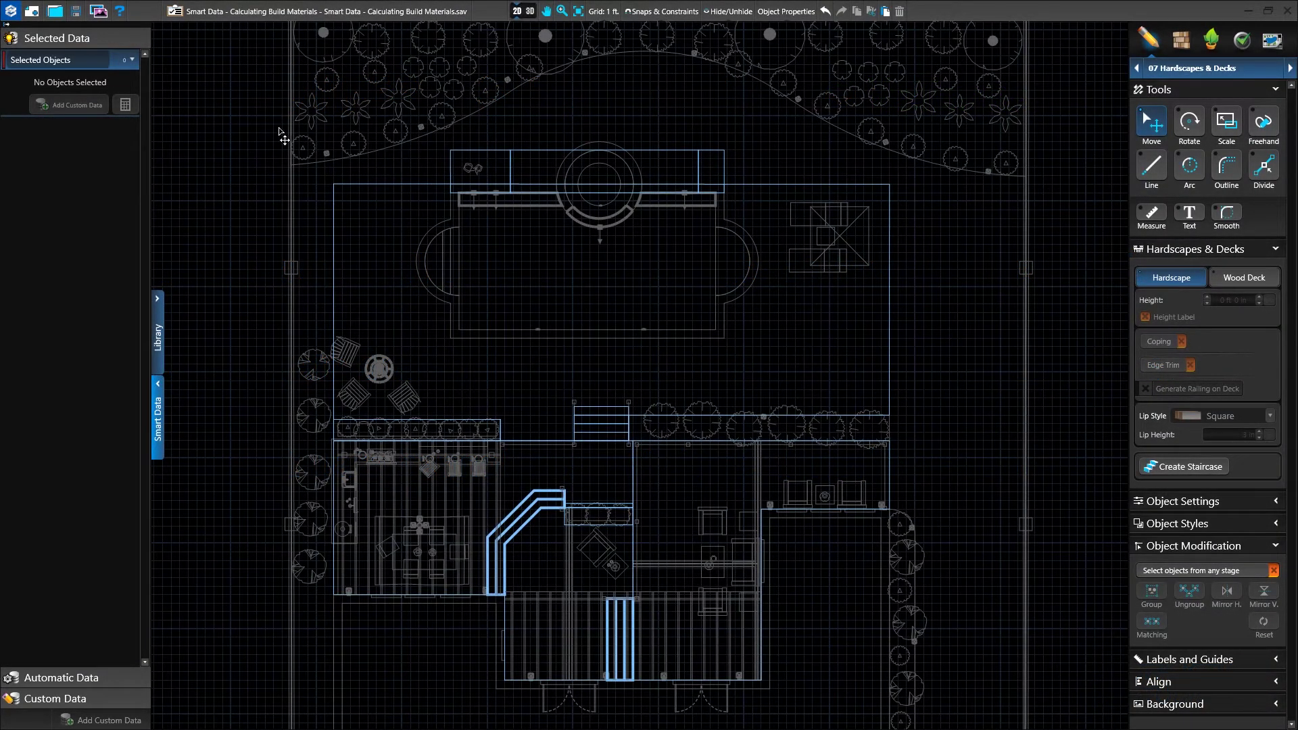
# - In the Smart Data calculation settings, try a 2-row bond beam, then restore Box Beam
pyautogui.click(9, 12)
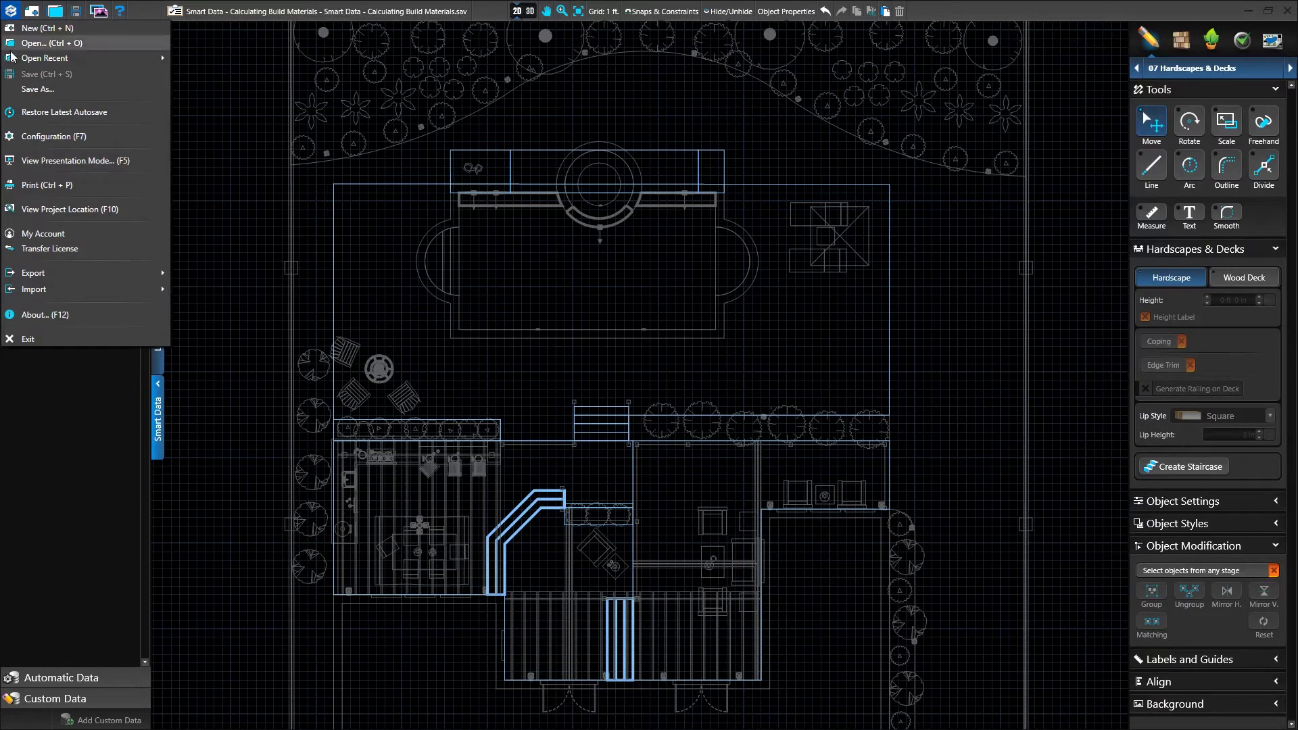
pyautogui.click(140, 136)
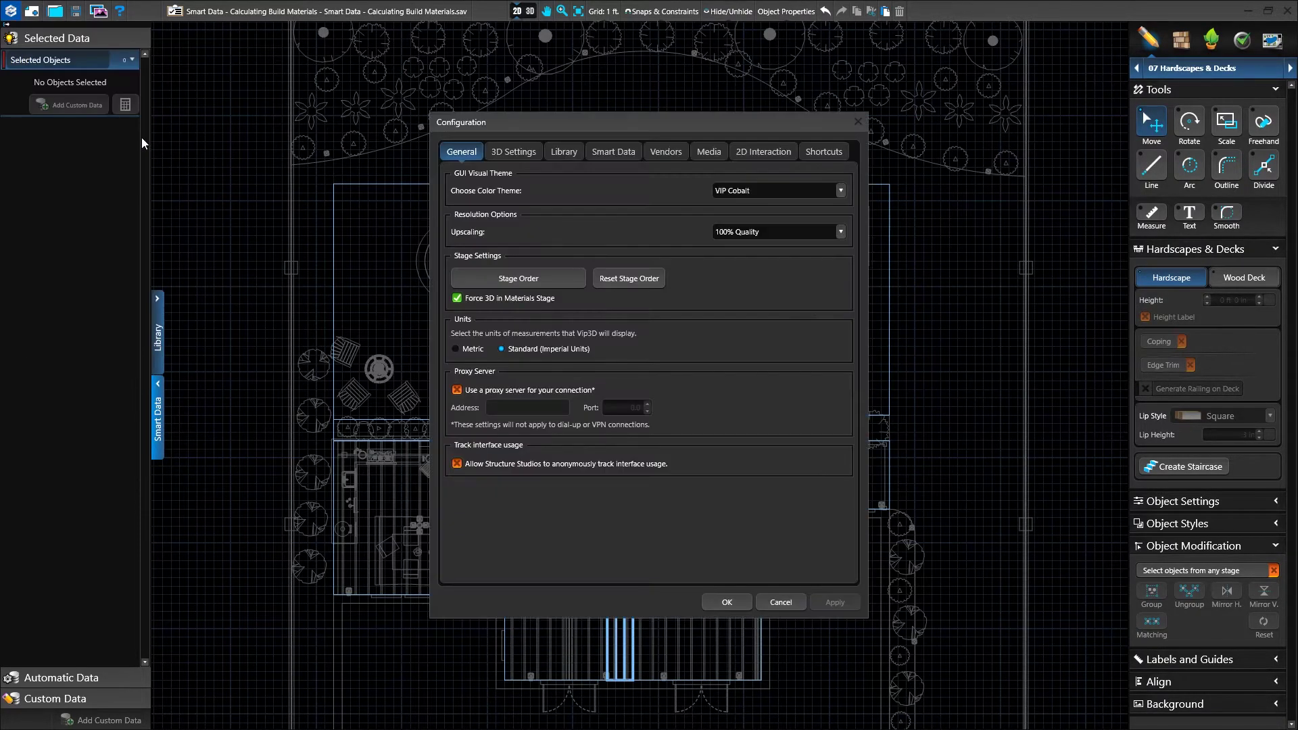
pyautogui.click(608, 154)
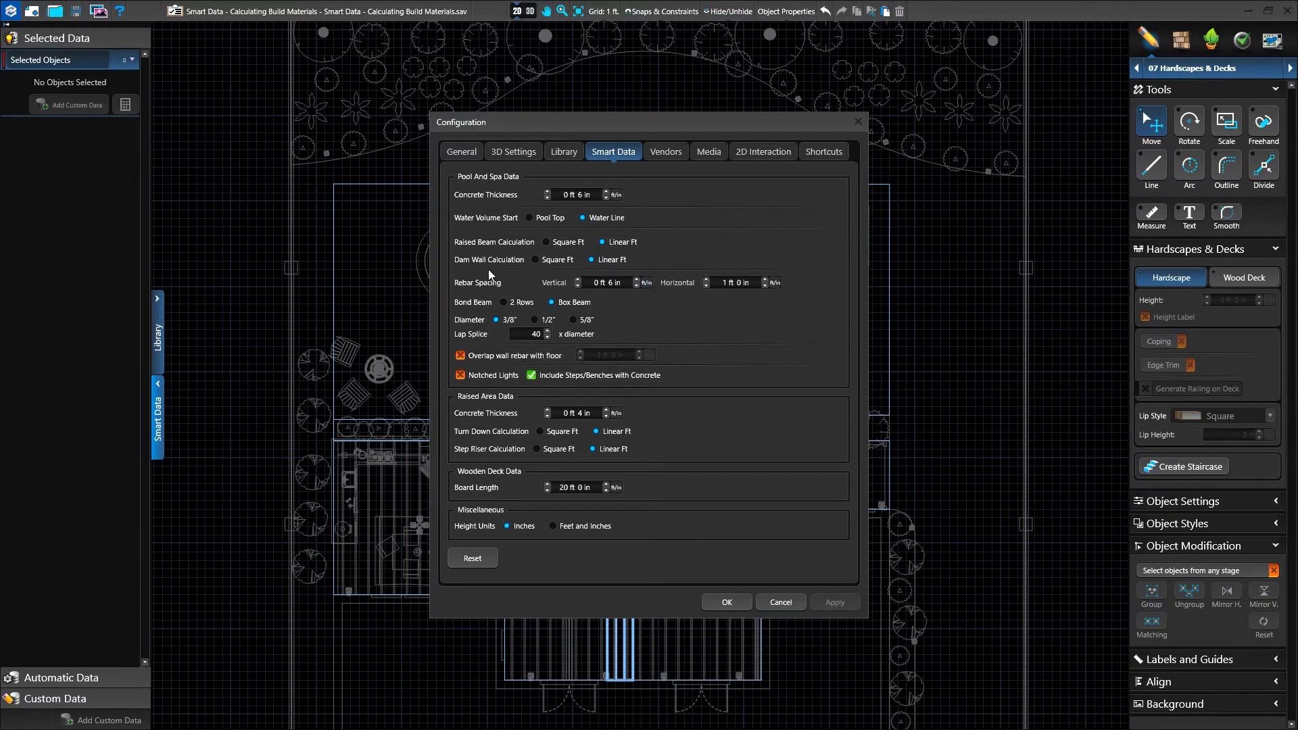
pyautogui.click(504, 303)
pyautogui.click(558, 301)
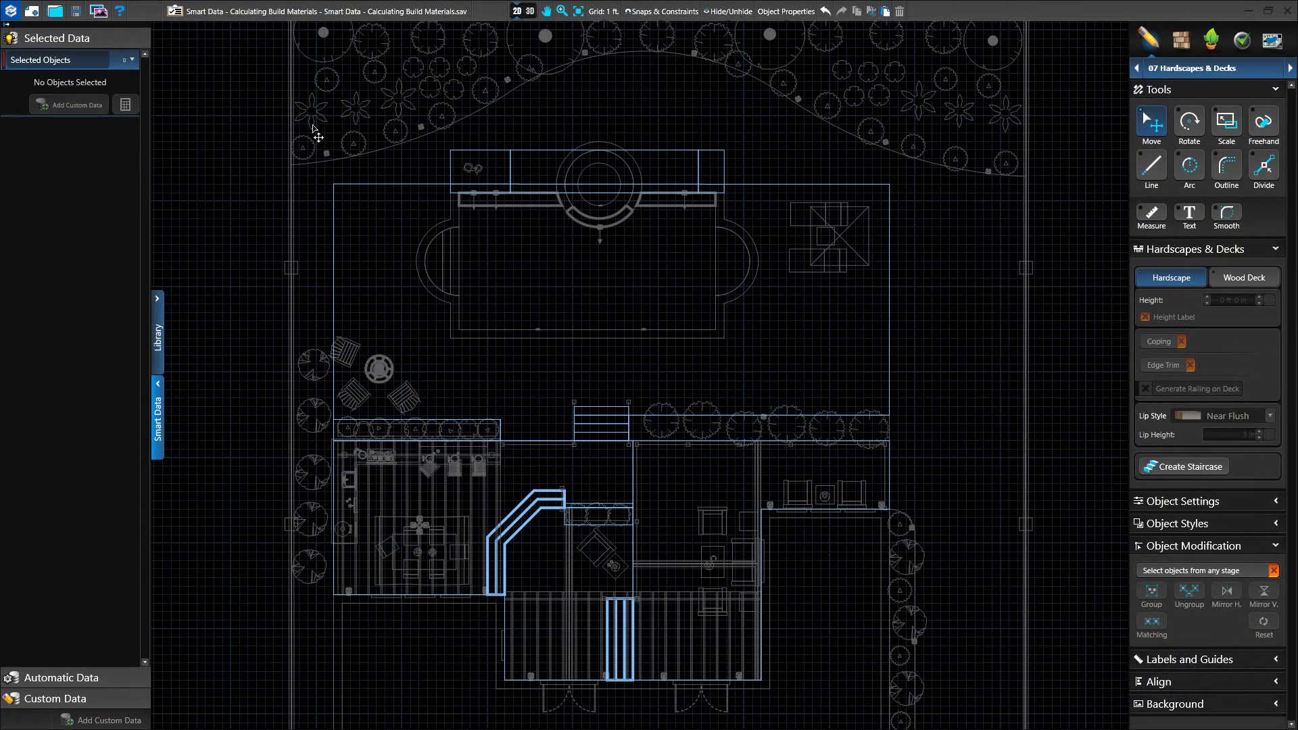
# - Box-select the nine hardscapes and expand, then collapse, the Turn Down Mtrl, Riser Material and Riser rows
pyautogui.moveTo(335, 149); pyautogui.dragTo(918, 437)
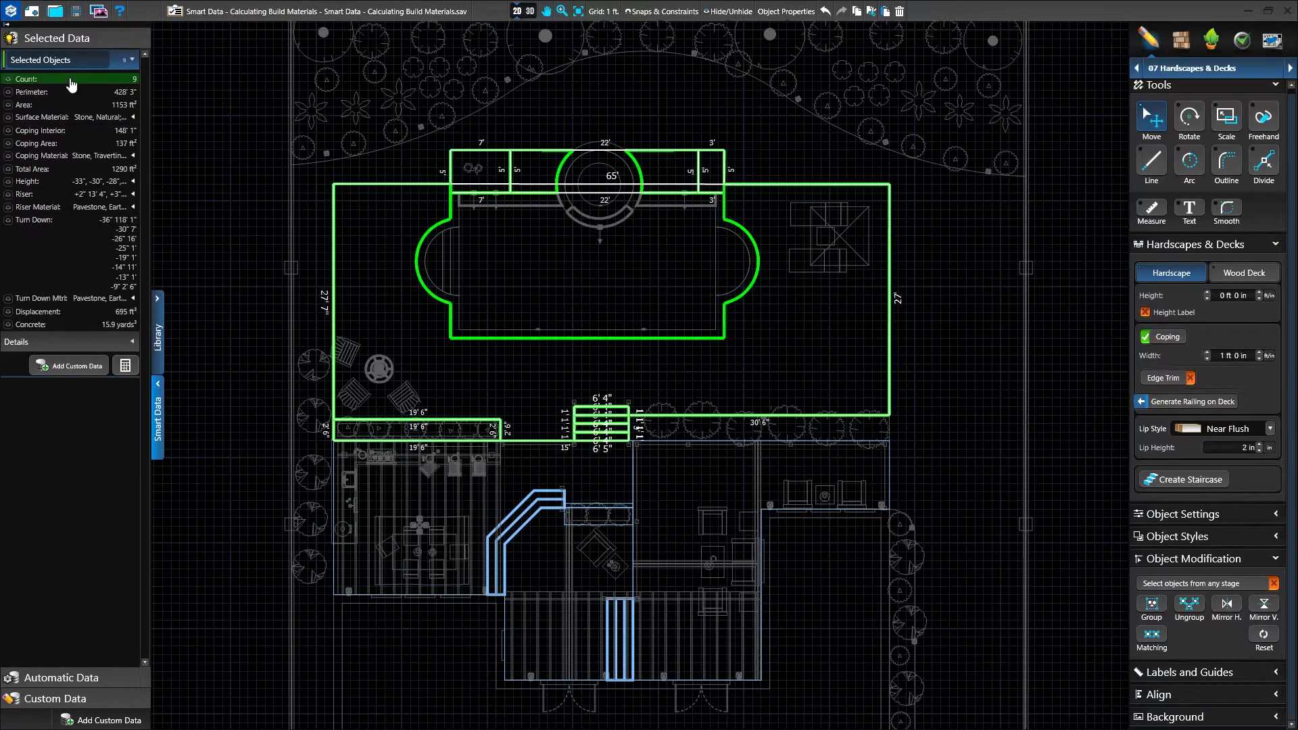
pyautogui.click(134, 299)
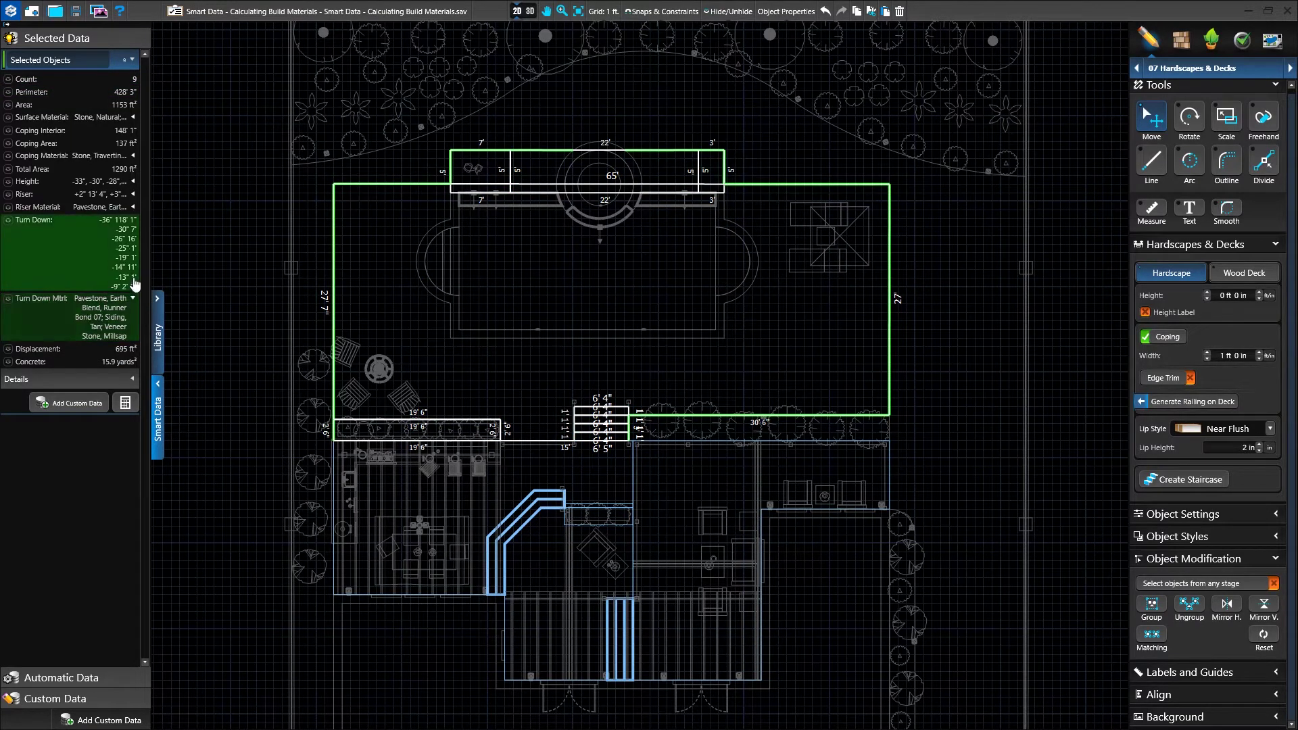
pyautogui.click(133, 208)
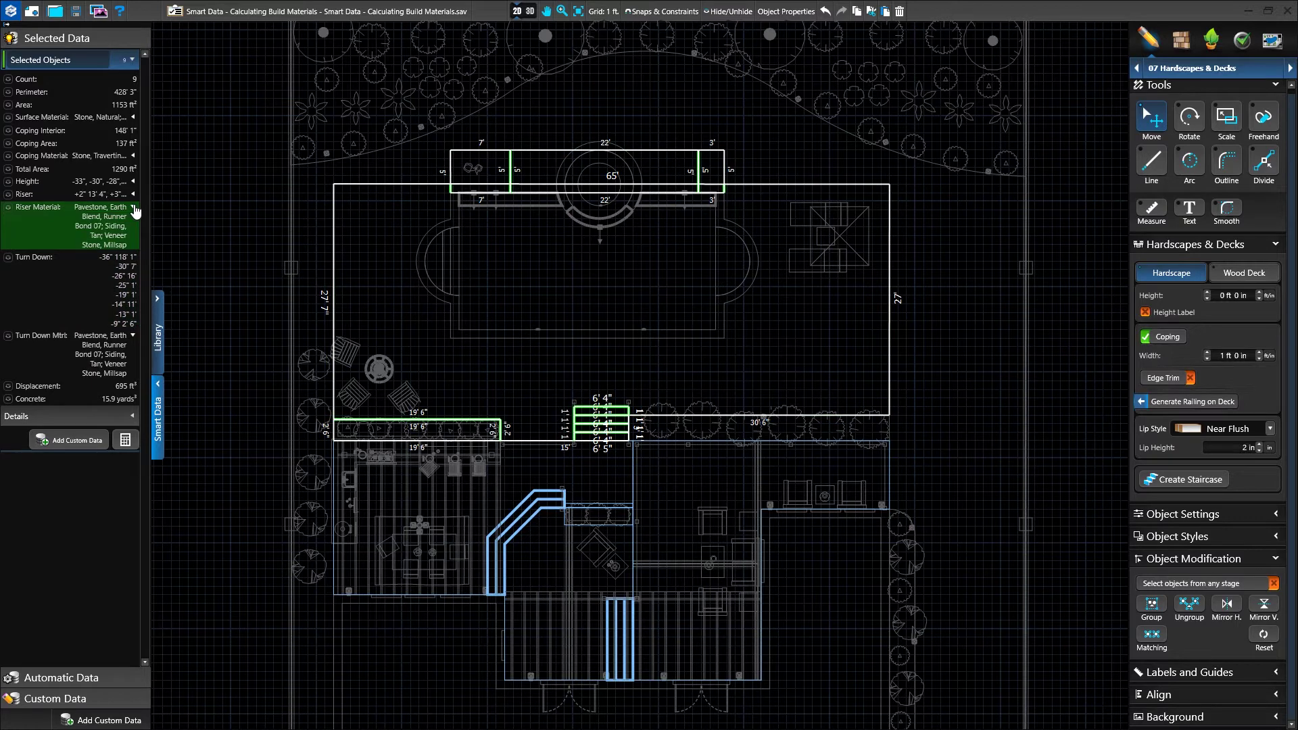
pyautogui.click(133, 196)
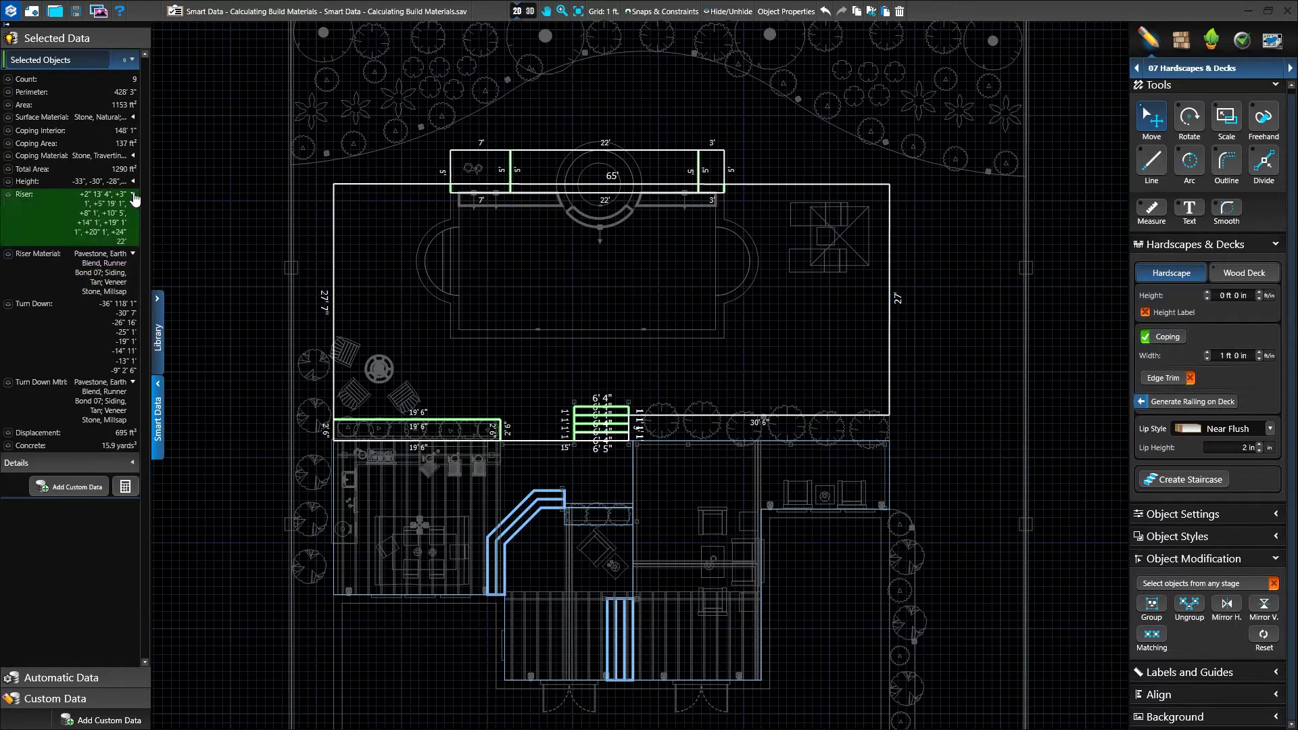
pyautogui.click(133, 196)
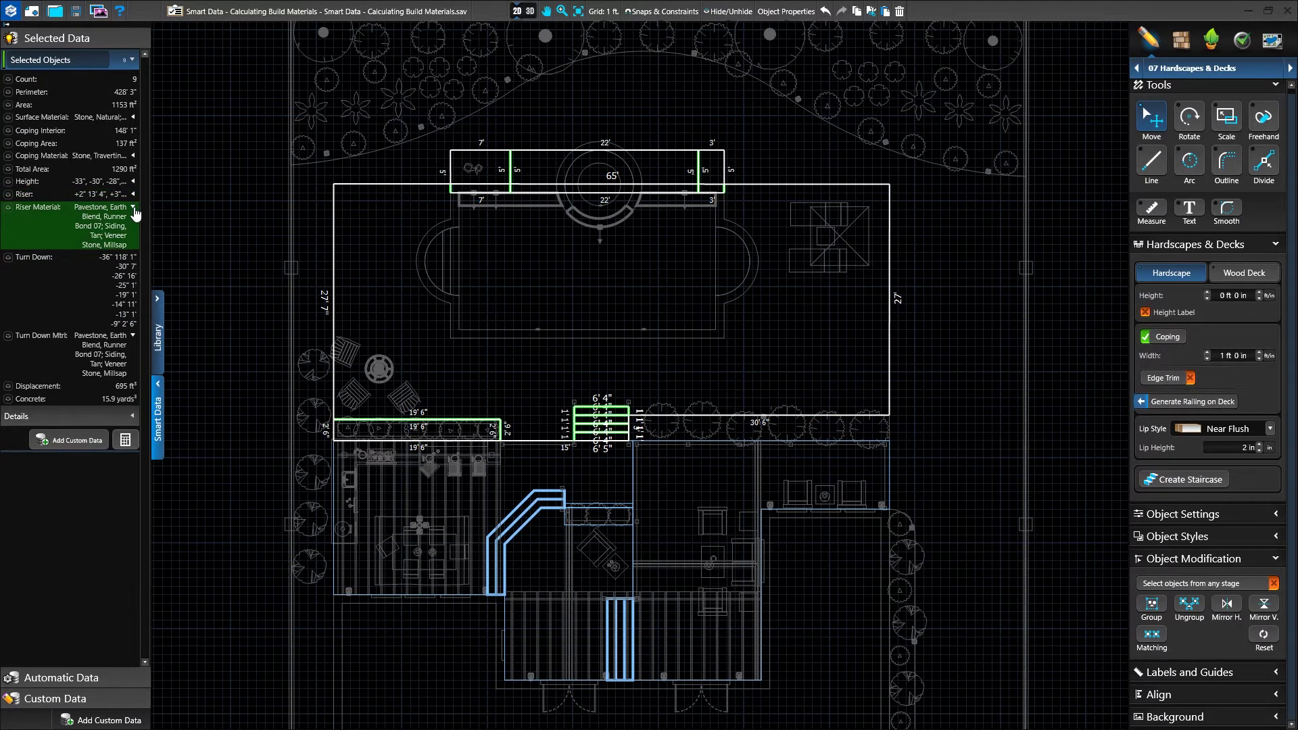
pyautogui.click(134, 208)
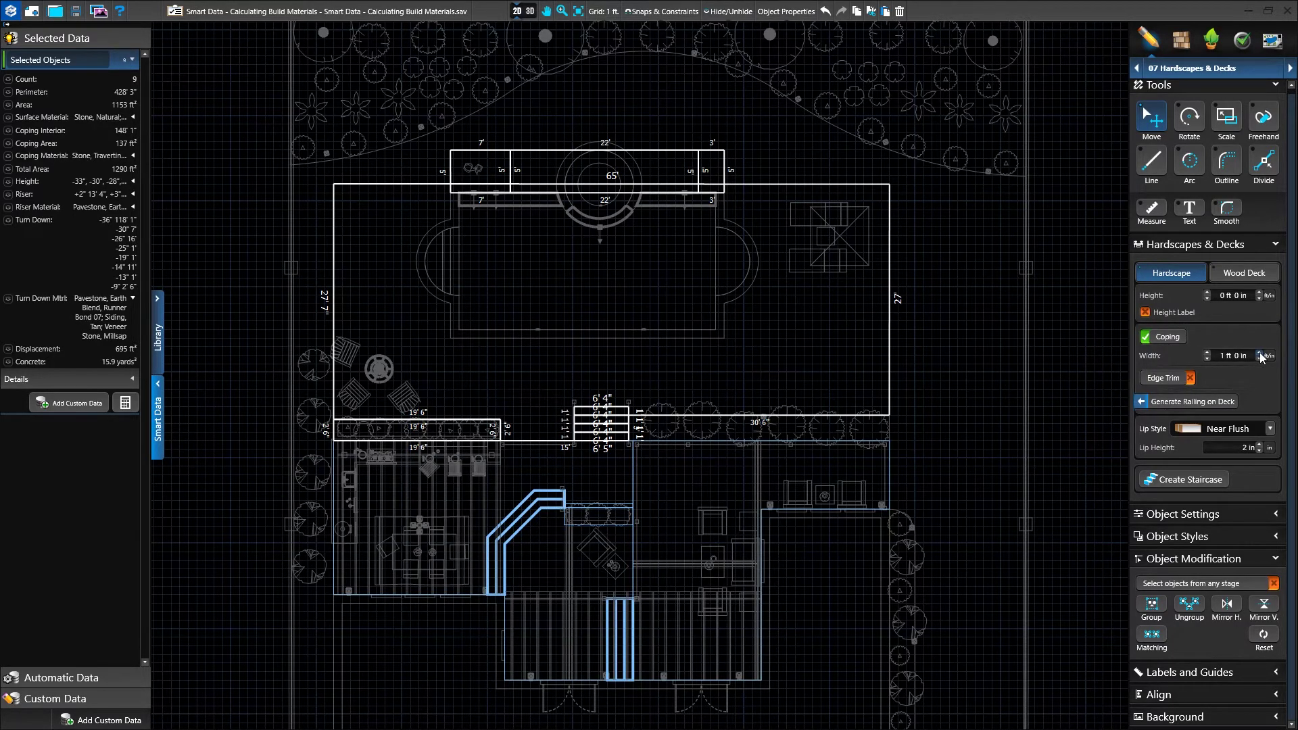
# - Toggle coping off and on for the selected hardscapes, widening it to 1 ft 2 in
pyautogui.click(1168, 339)
pyautogui.click(1169, 341)
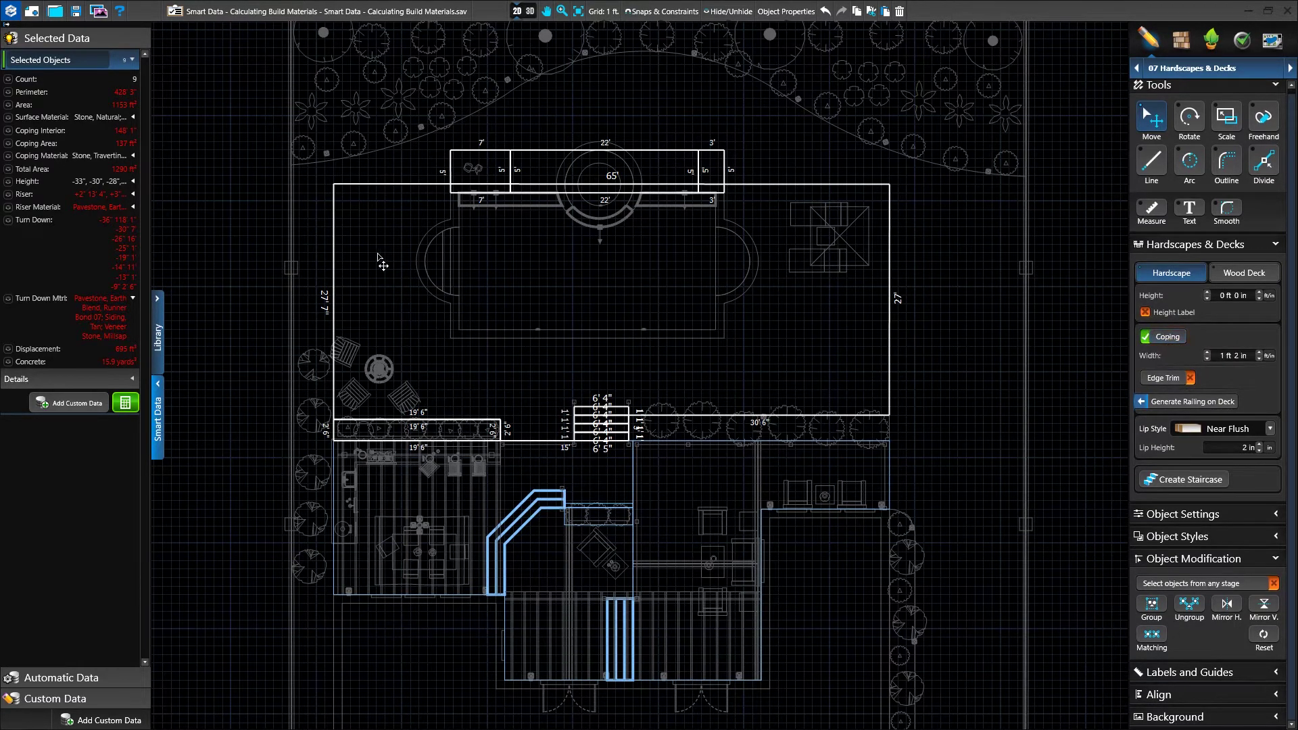
pyautogui.click(102, 250)
pyautogui.keyDown('ctrl'); pyautogui.click(101, 314); pyautogui.keyUp('ctrl')
pyautogui.click(127, 403)
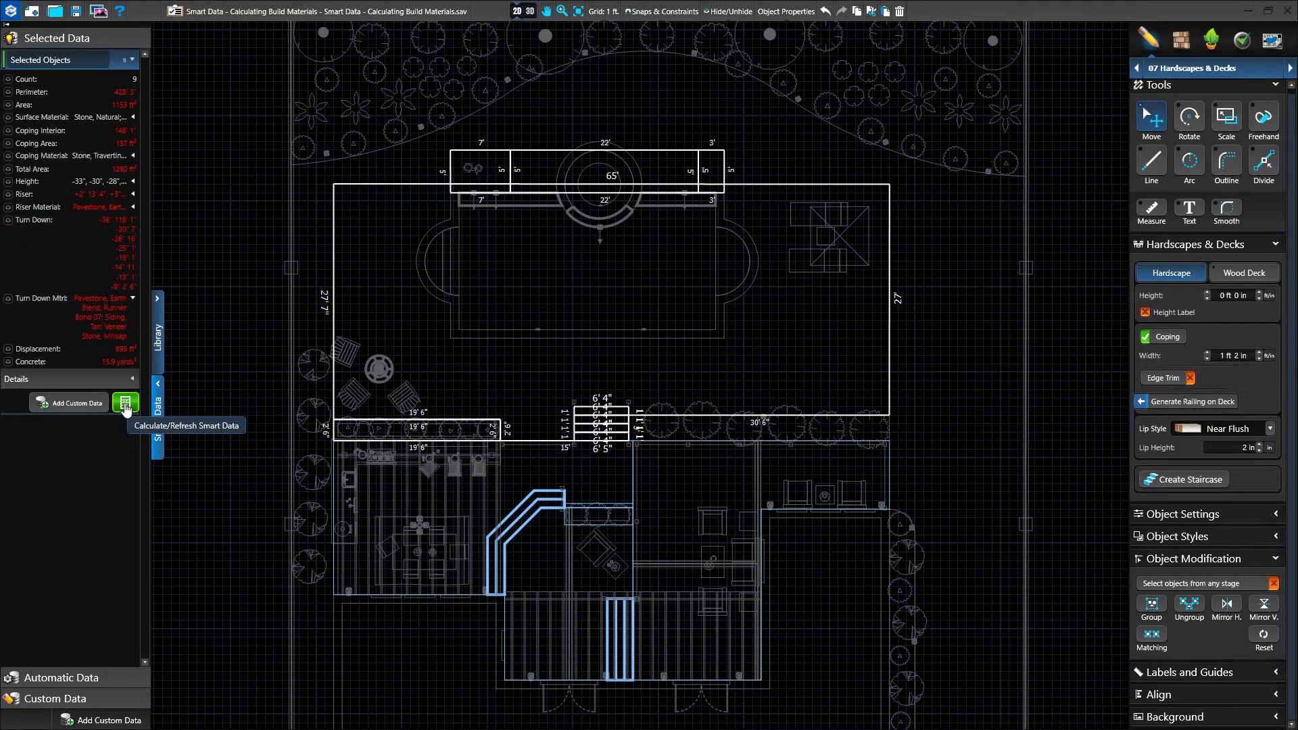
# - Refresh the Smart Data to 16.0 yards³ concrete and list the per-object Details
pyautogui.click(125, 405)
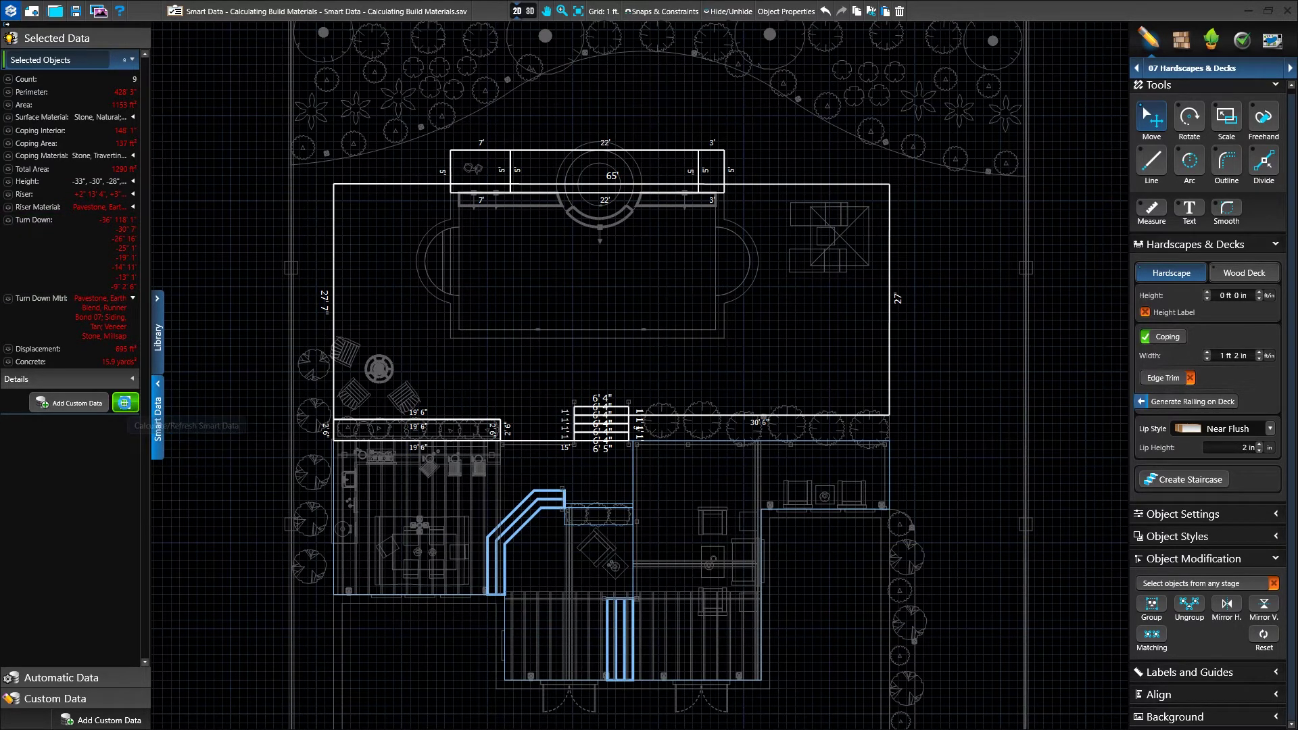
pyautogui.click(125, 405)
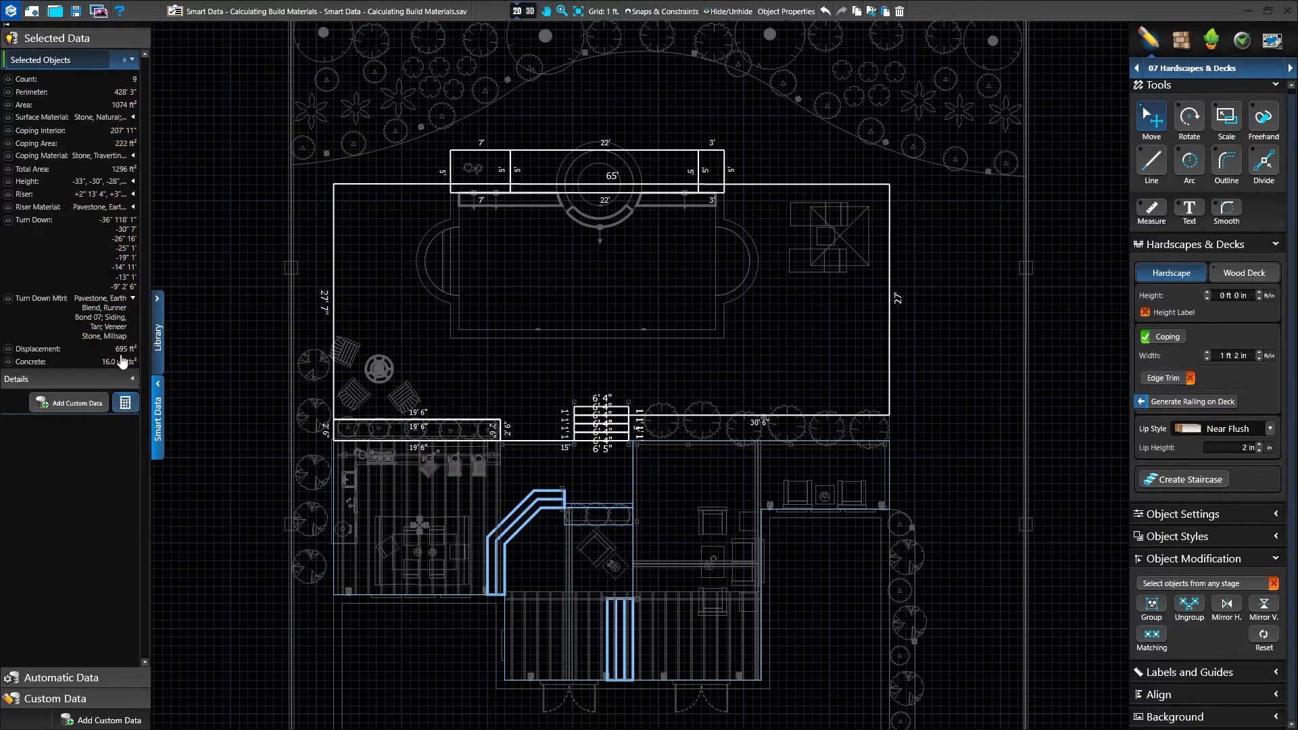
pyautogui.click(113, 81)
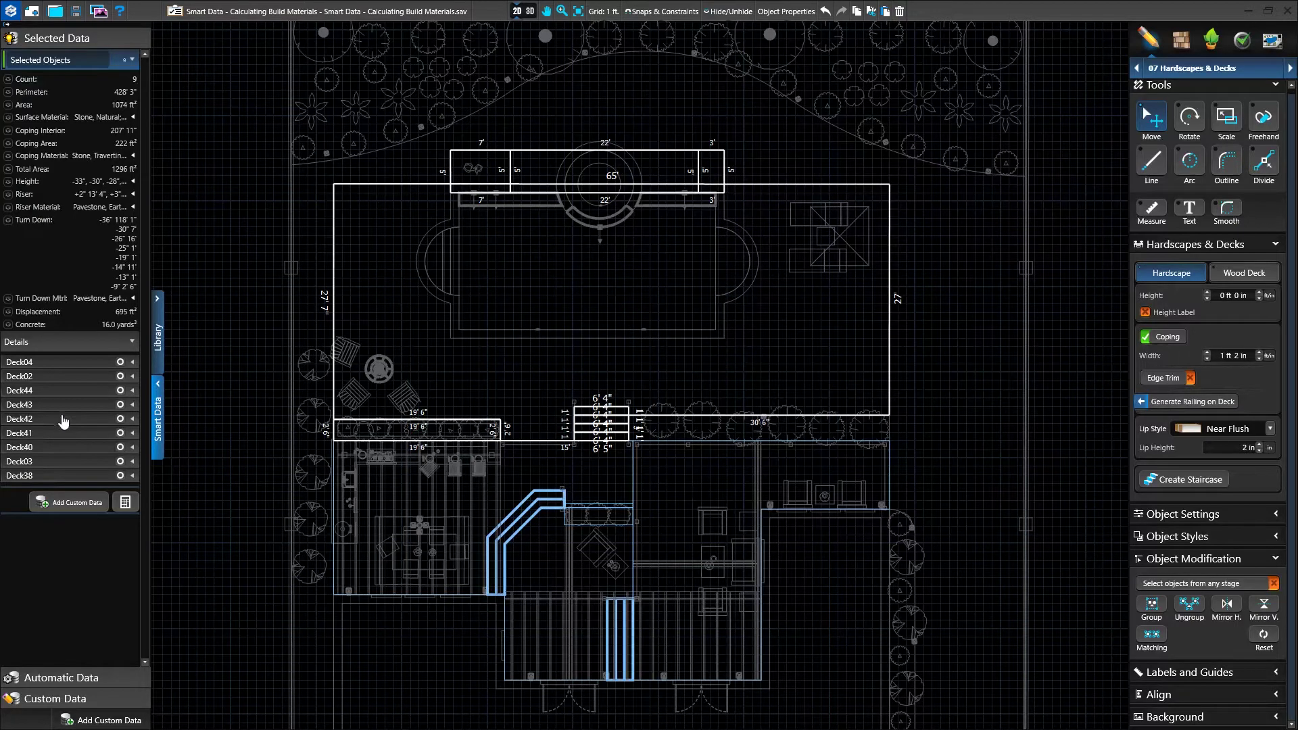
# - Check Deck04 and Deck40 in Details, then keep only Deck40 selected (14.2 yards³ concrete)
pyautogui.click(67, 343)
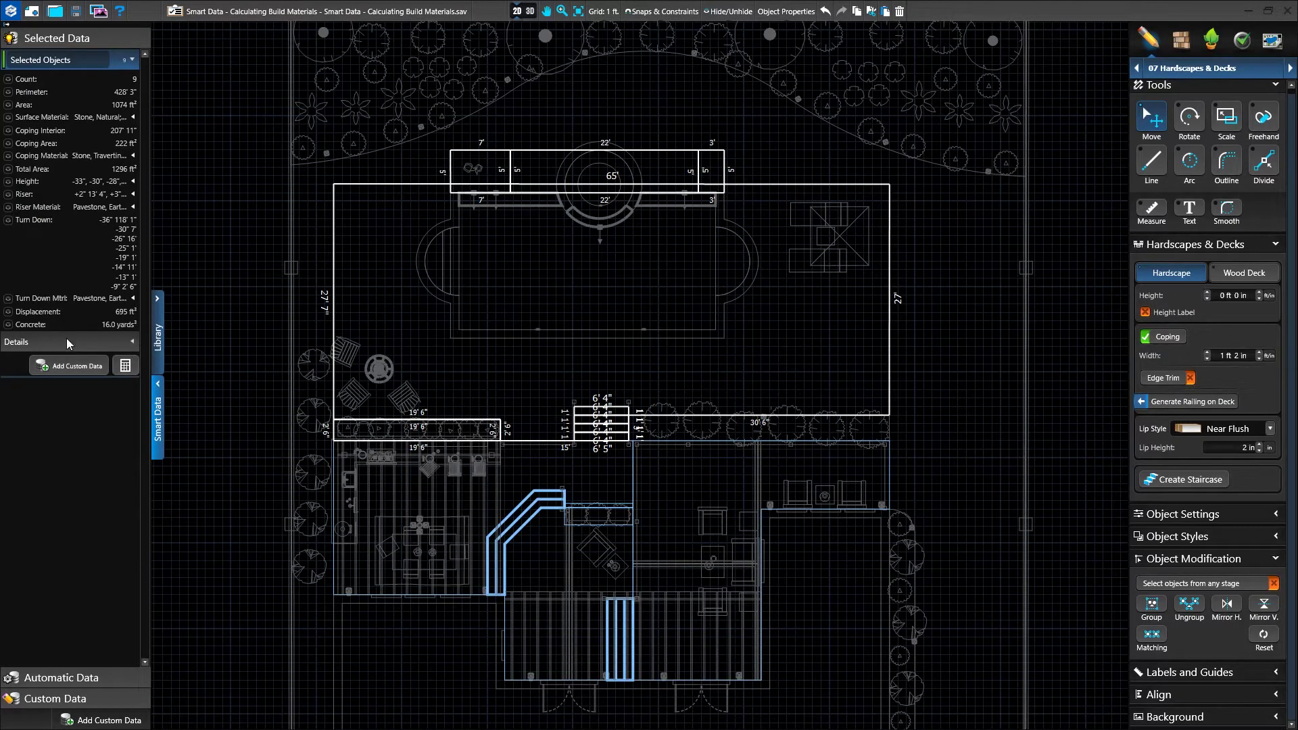
pyautogui.click(68, 343)
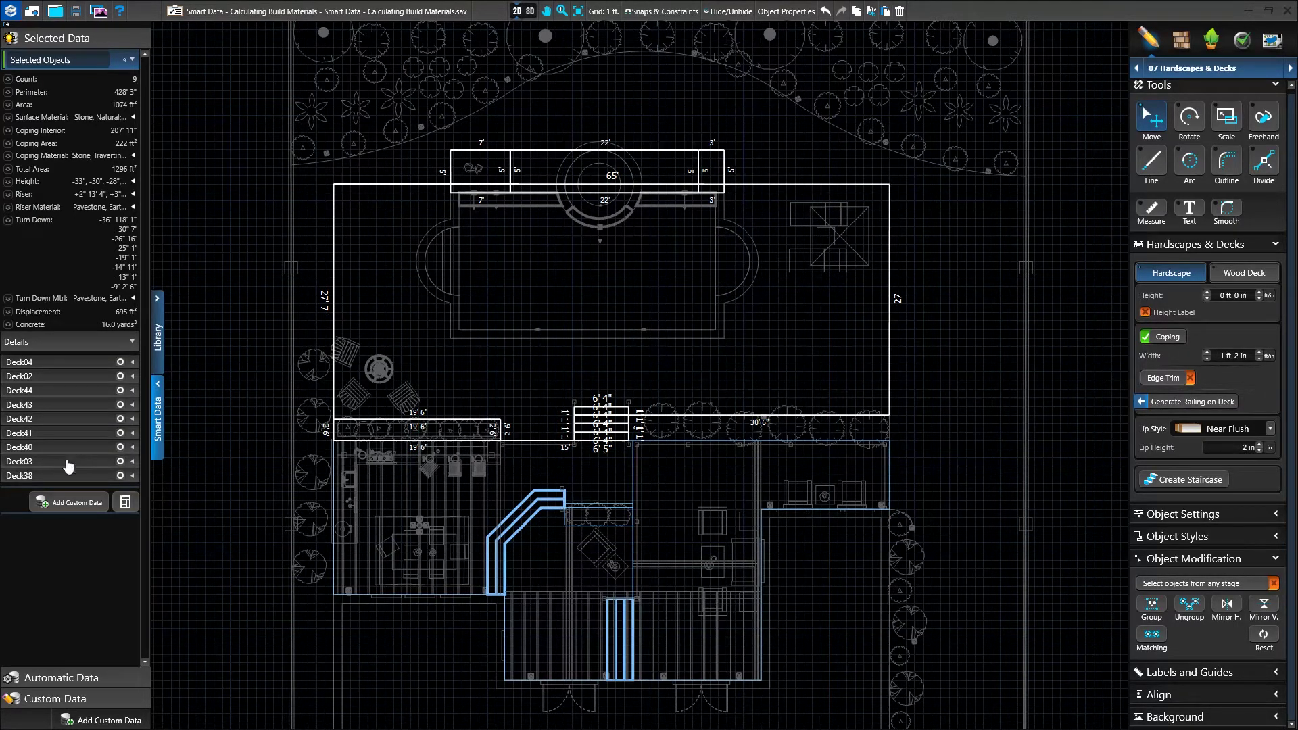
pyautogui.click(132, 362)
pyautogui.click(133, 362)
pyautogui.click(132, 447)
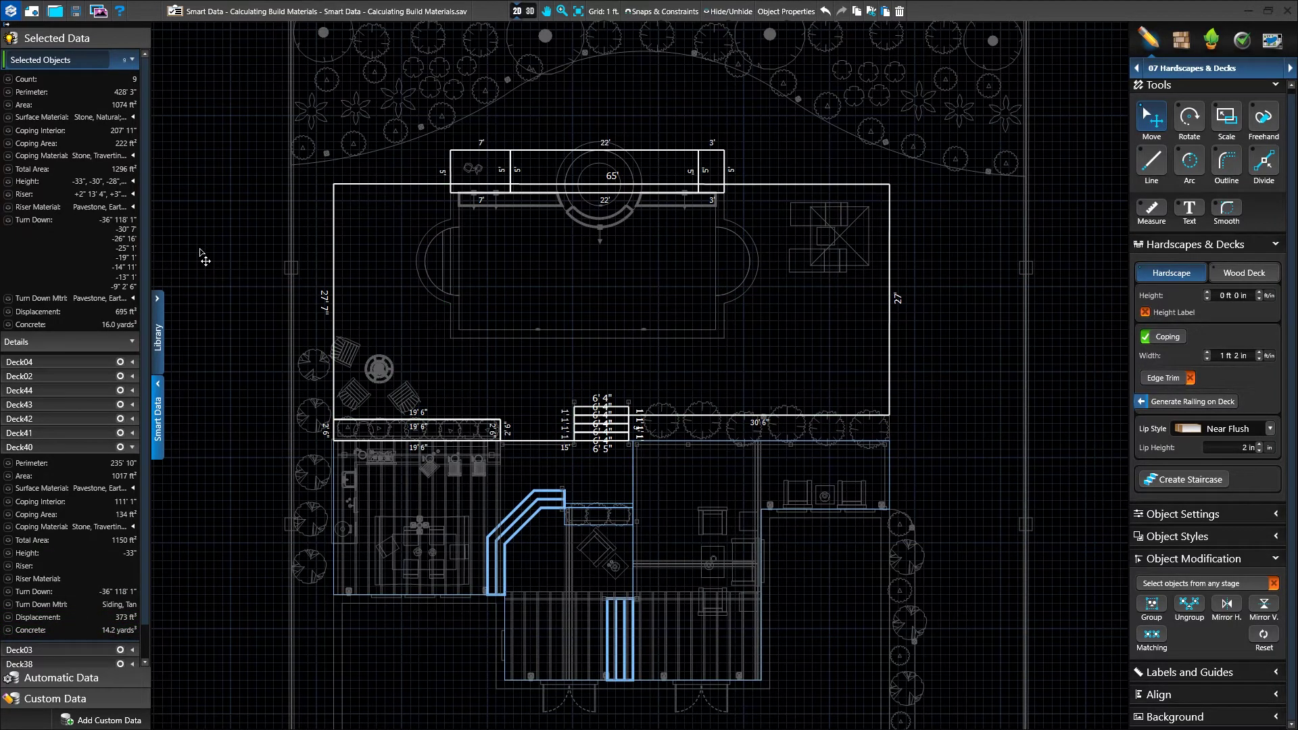
pyautogui.click(119, 447)
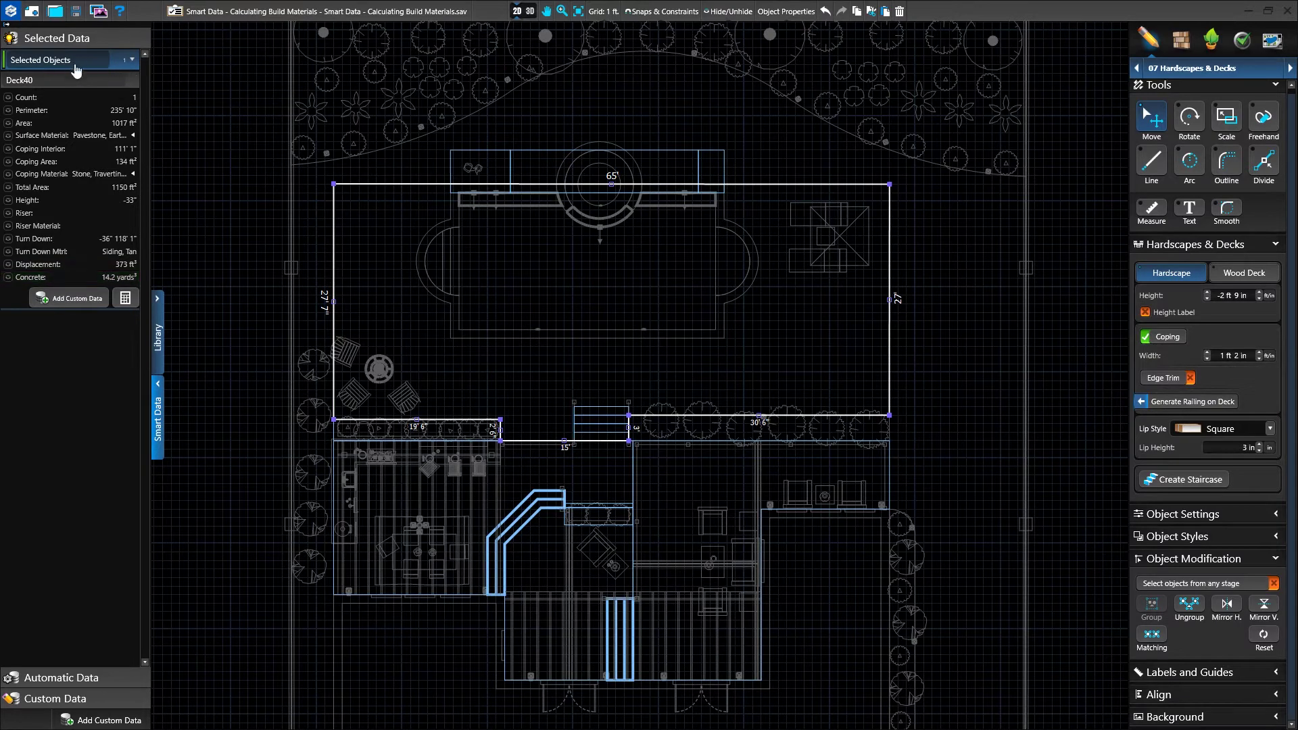
# - Rename Deck40 to 'Pool Patio' in the Details list and confirm it in Object Properties
pyautogui.hotkey('ctrl', 'z')
pyautogui.click(61, 447)
pyautogui.moveTo(54, 449); pyautogui.dragTo(2, 450)
pyautogui.write('Pool Patio')
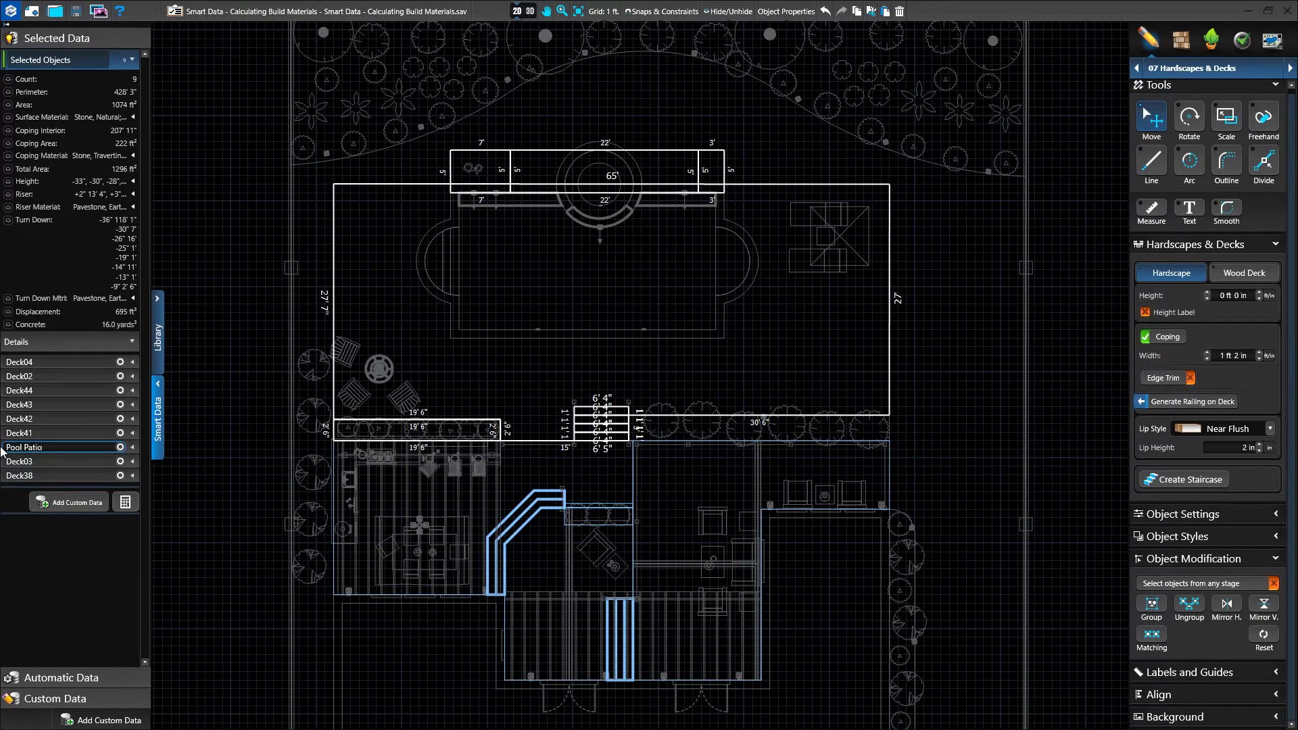
pyautogui.click(120, 447)
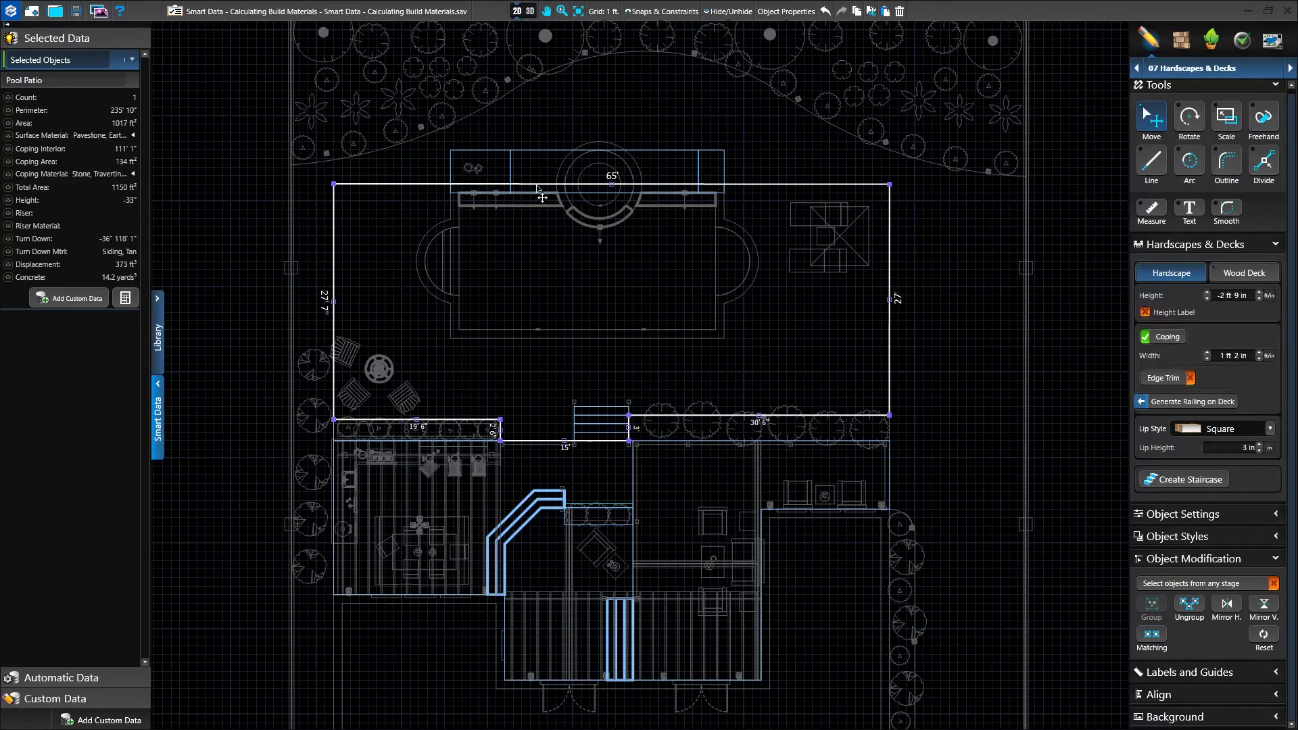
pyautogui.click(788, 12)
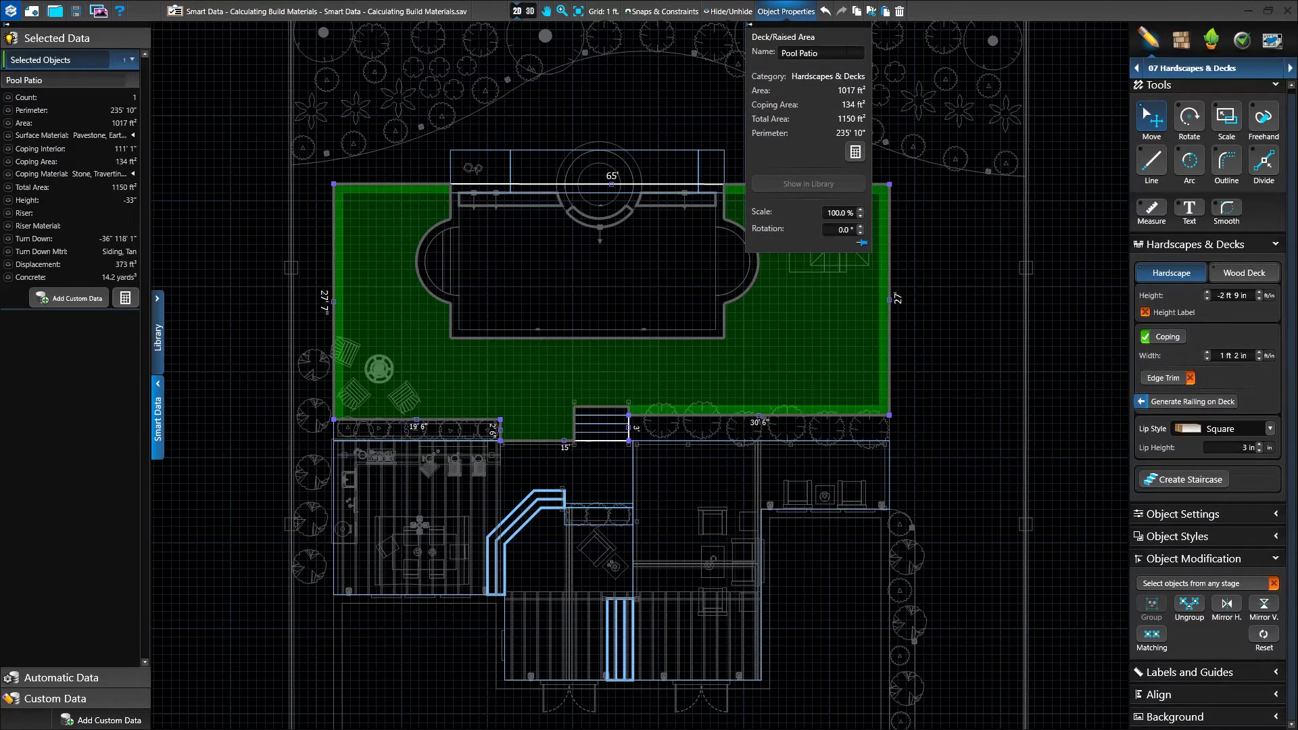
pyautogui.click(600, 277)
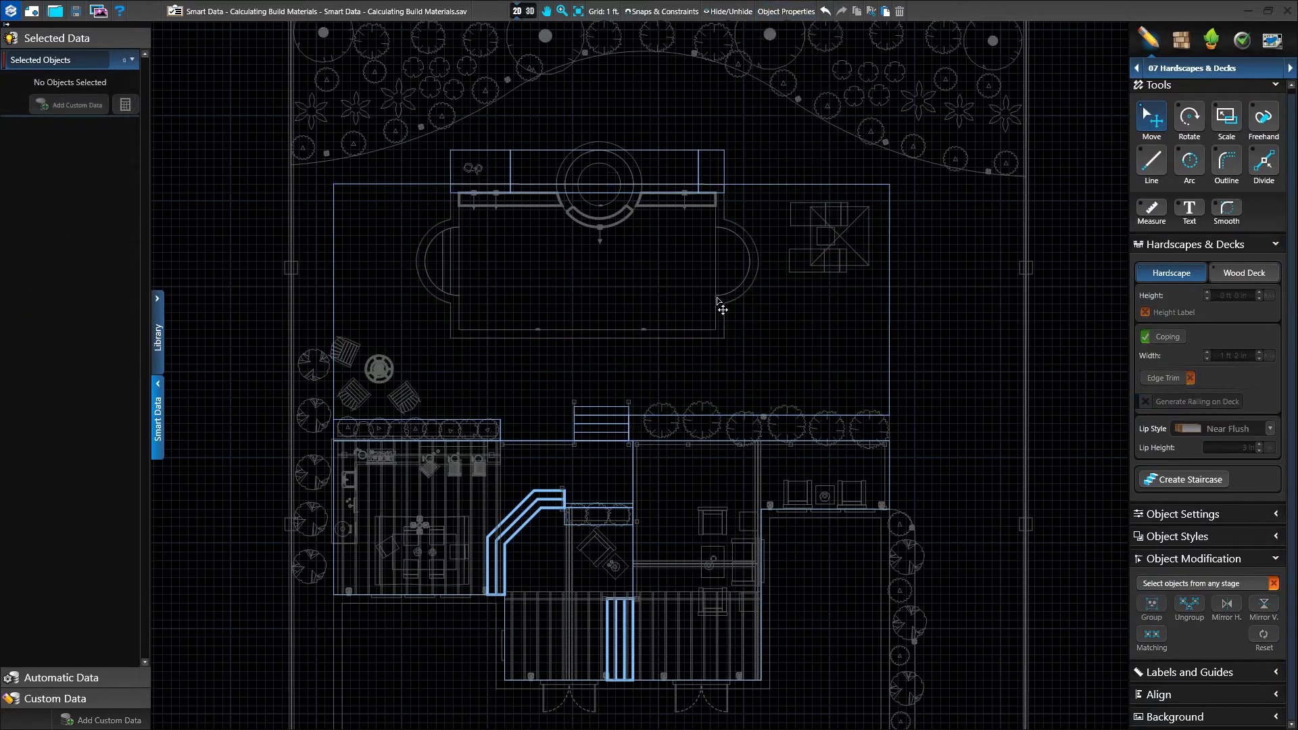
# - Select Pool Patio and Pool01 across stages and expand each one's details (1517 ft², 35.5 yards³)
pyautogui.click(1209, 585)
pyautogui.click(889, 317)
pyautogui.keyDown('shift'); pyautogui.click(727, 315); pyautogui.keyUp('shift')
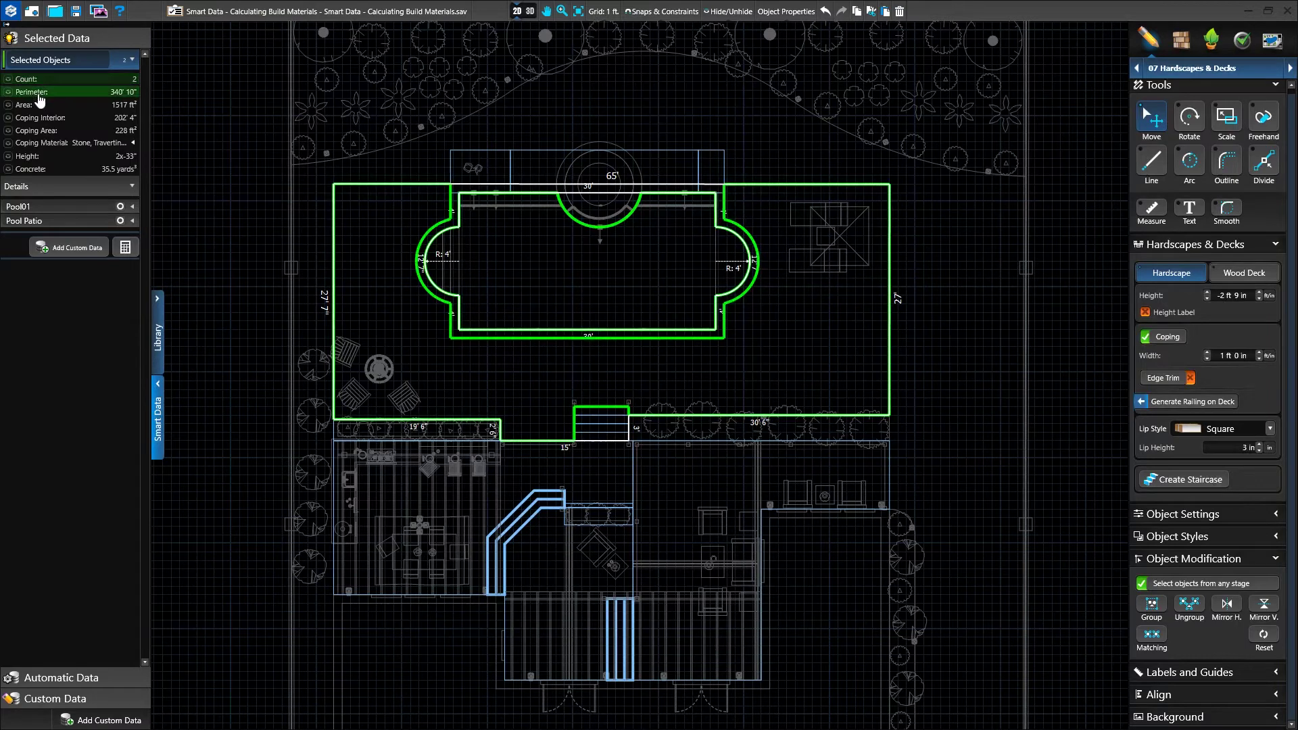
pyautogui.moveTo(39, 107)
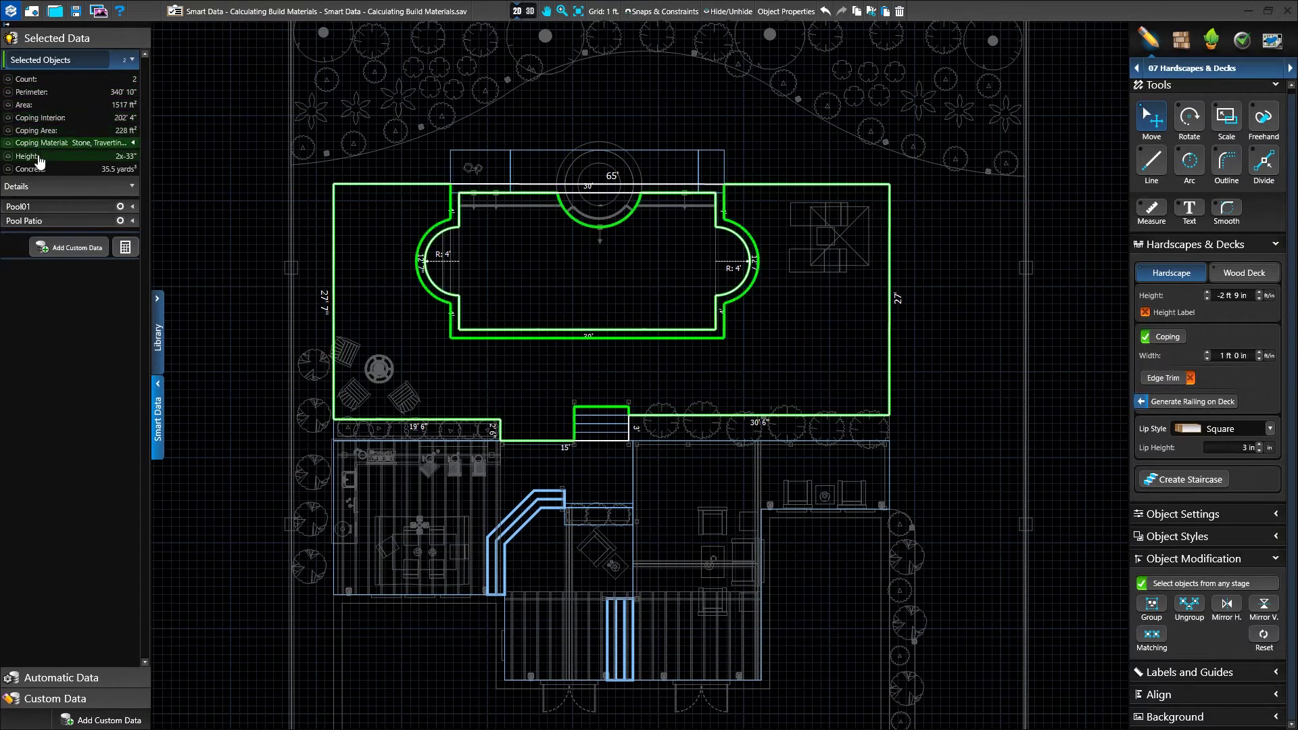
pyautogui.click(133, 207)
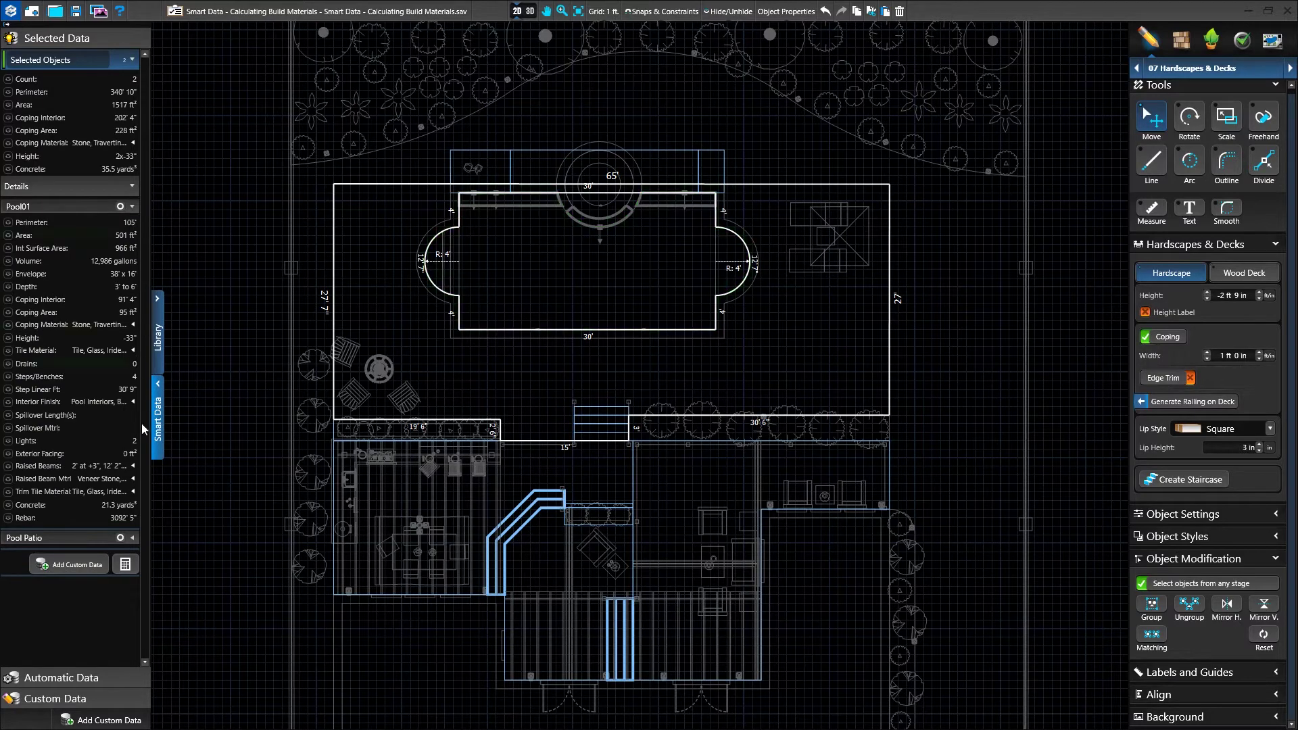
pyautogui.click(134, 537)
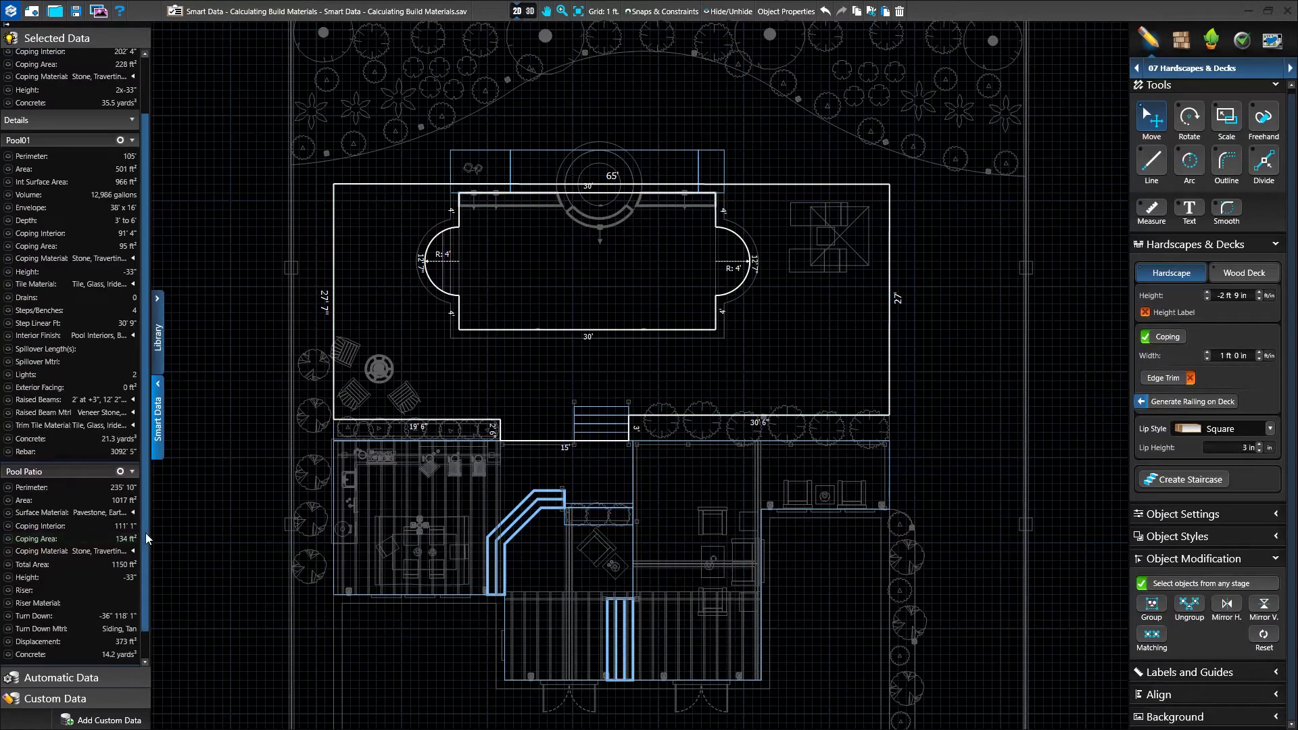
pyautogui.moveTo(145, 533); pyautogui.dragTo(144, 598)
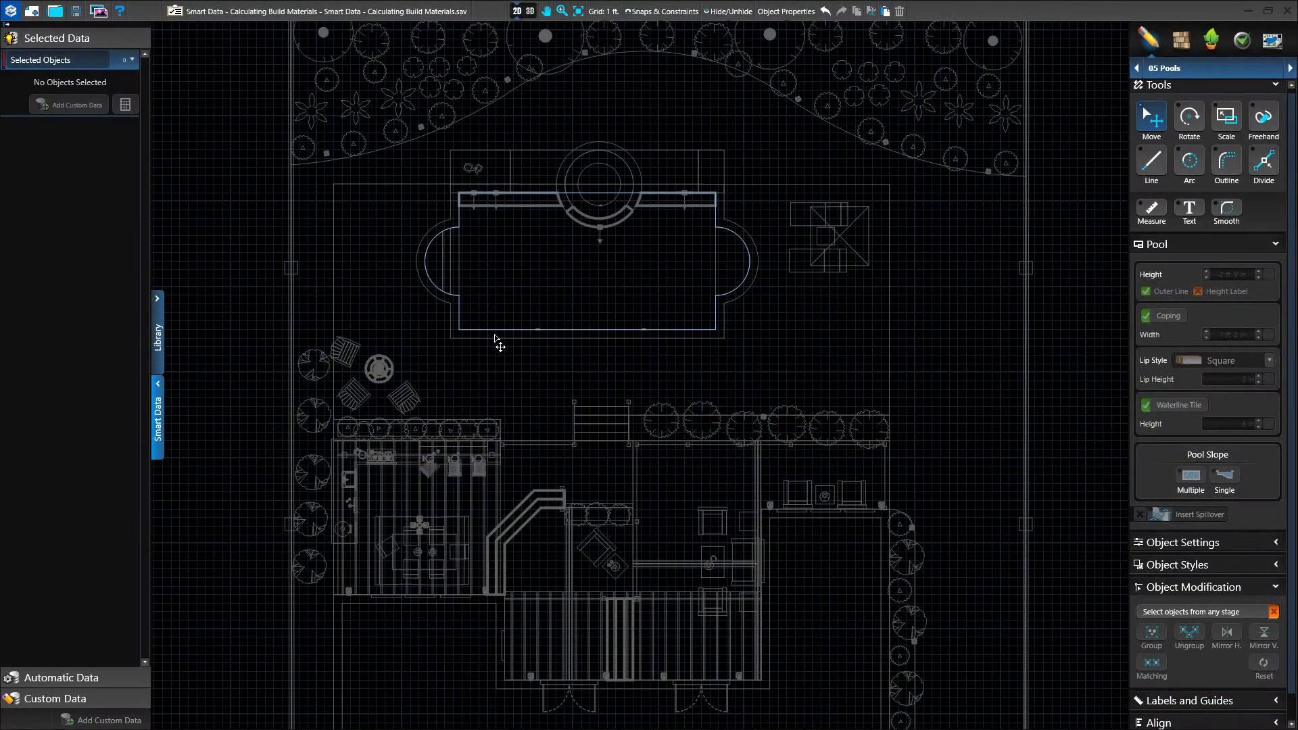
# - Open Automatic Data, check the Pools totals, then expand the Hardscapes totals
pyautogui.click(83, 678)
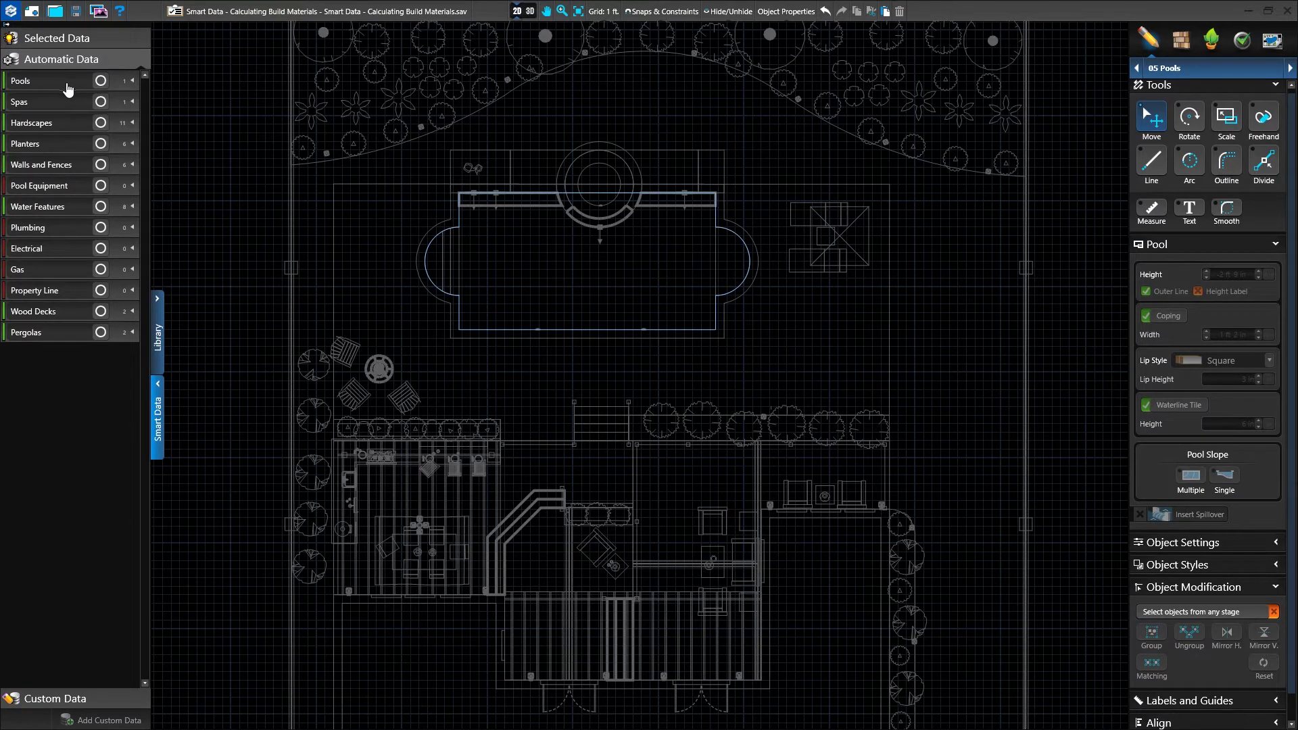
pyautogui.click(133, 81)
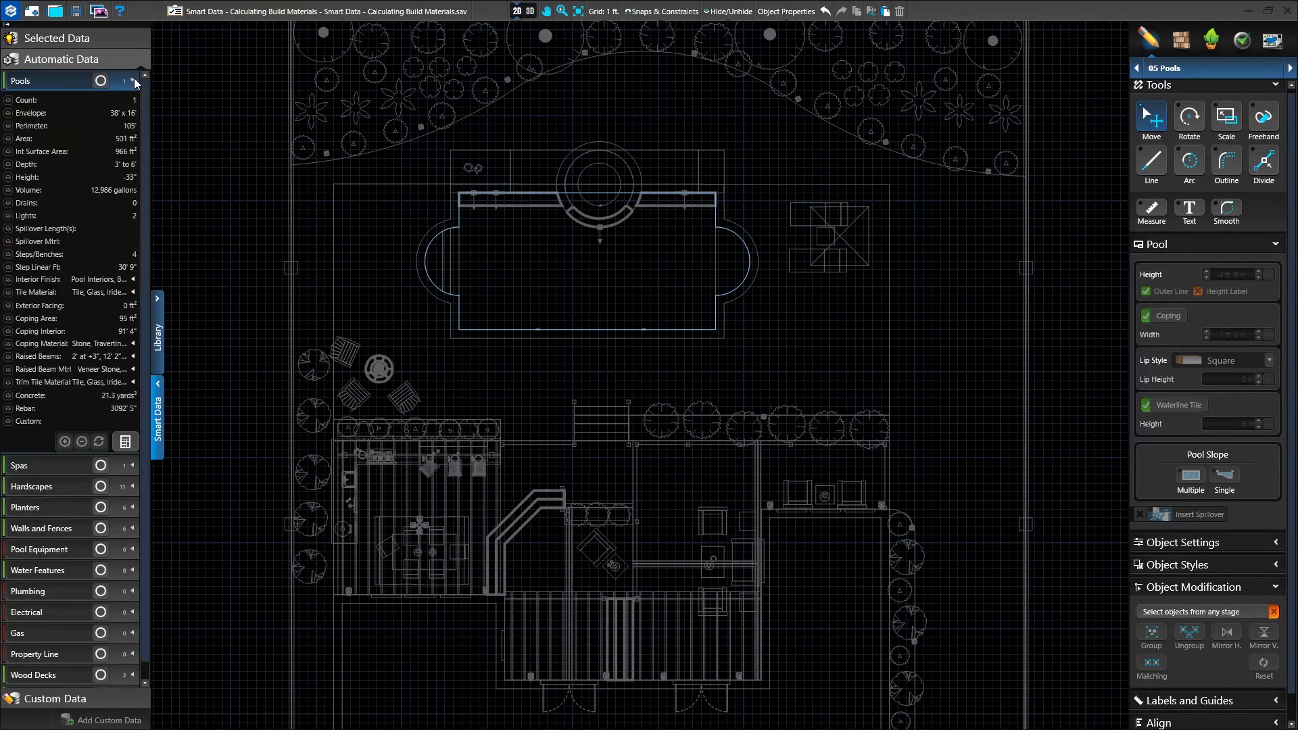
pyautogui.moveTo(67, 113)
pyautogui.click(132, 80)
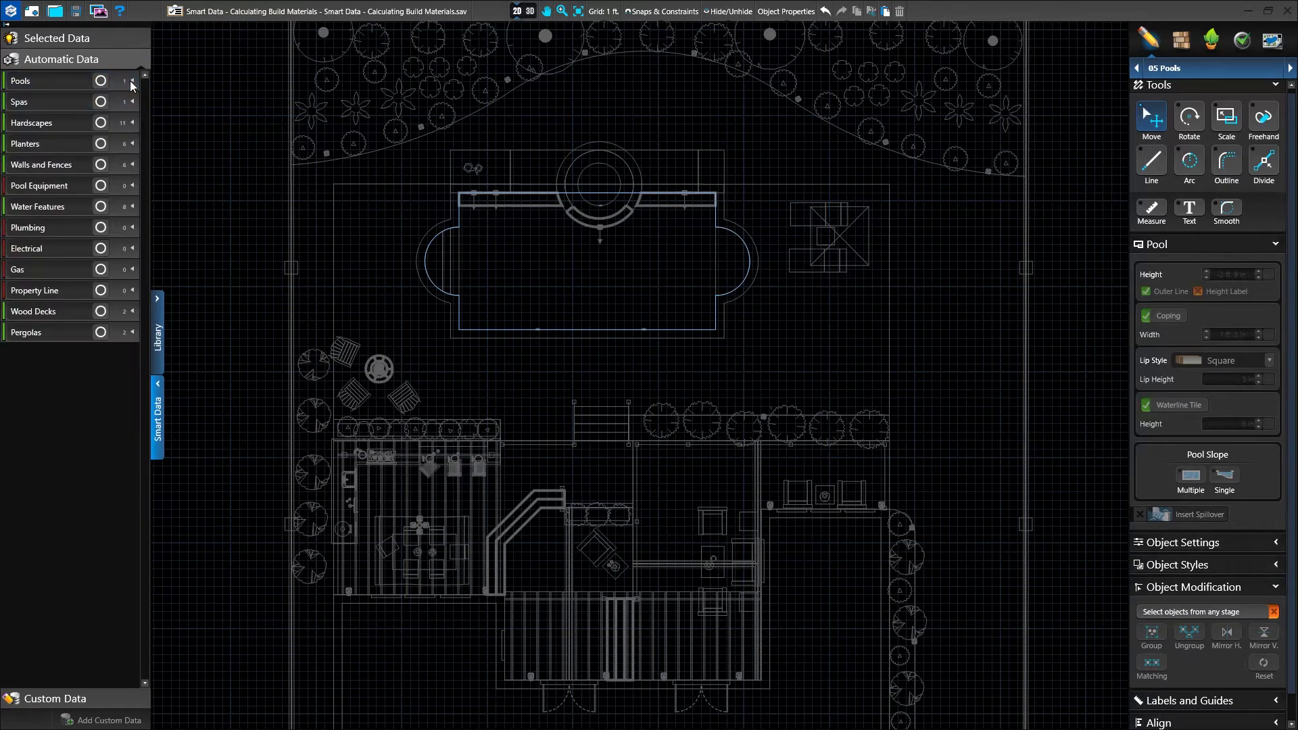
pyautogui.click(132, 124)
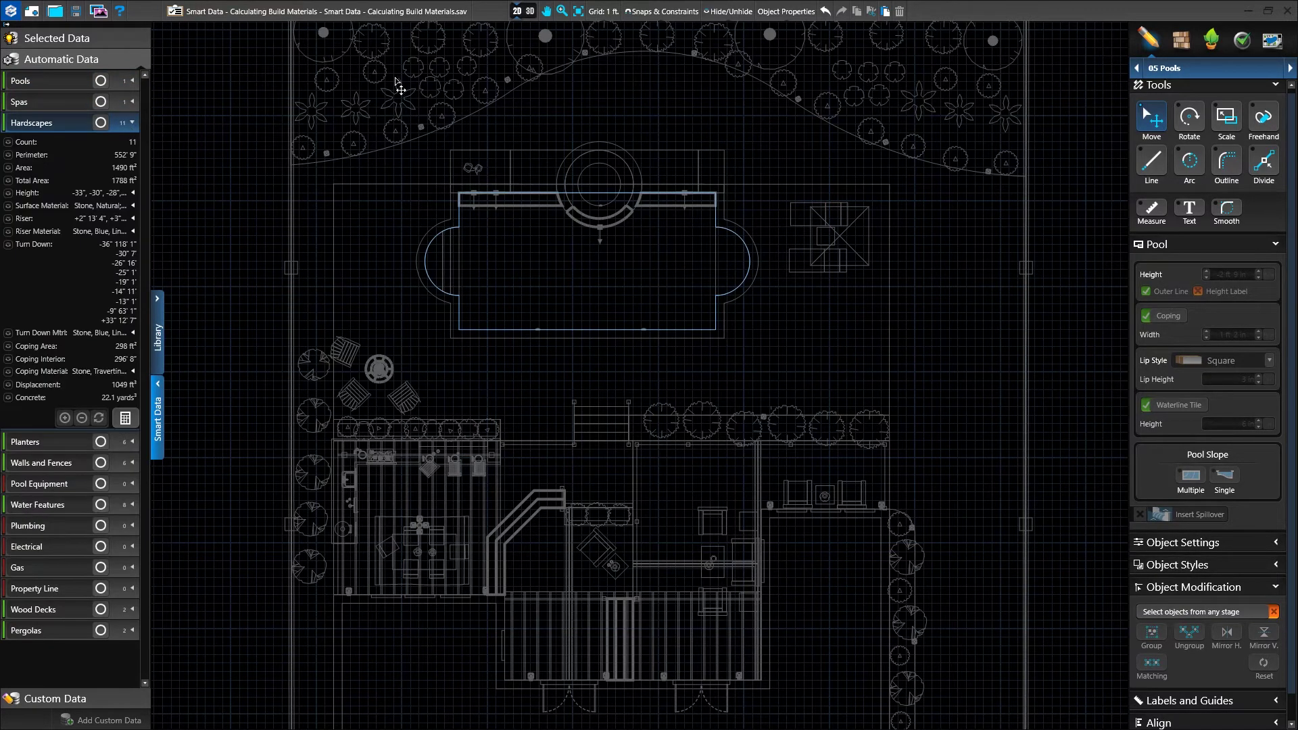
# - Try selecting all 11 hardscapes from the Hardscapes row, which triggers the Cannot Select warning
pyautogui.click(529, 12)
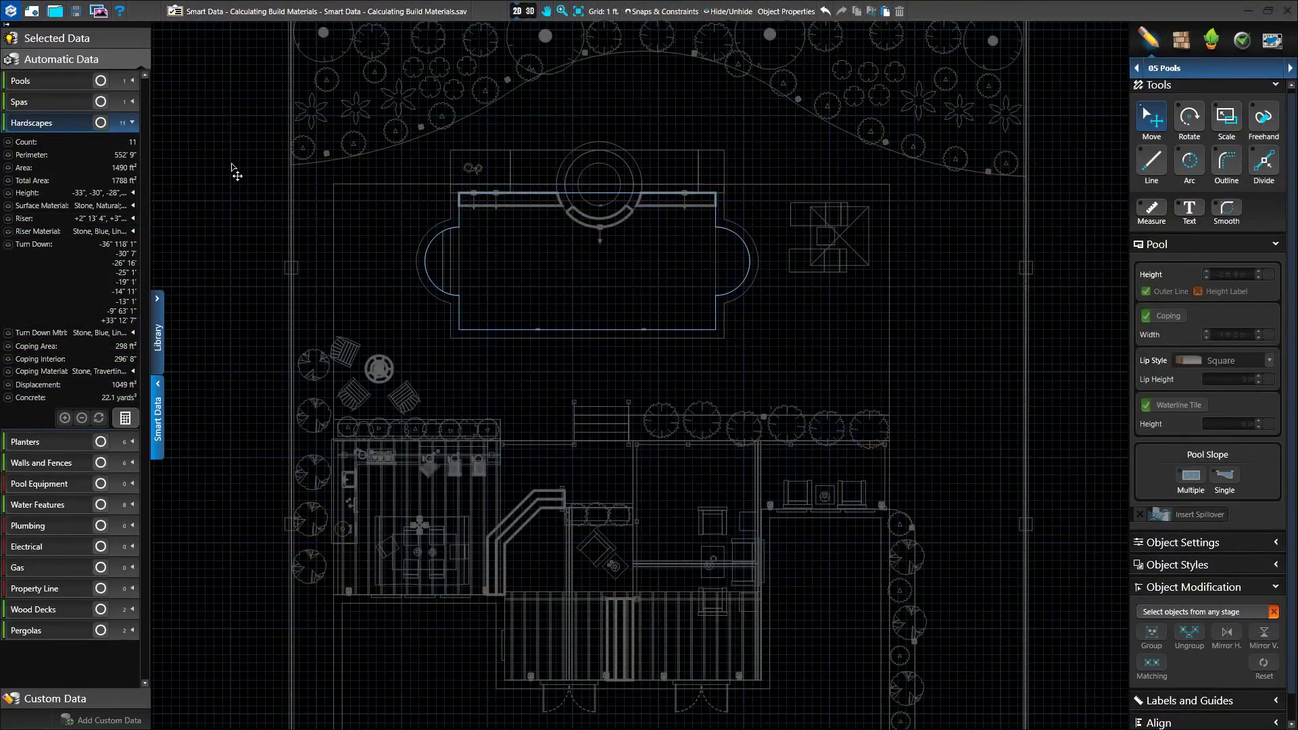
pyautogui.click(100, 123)
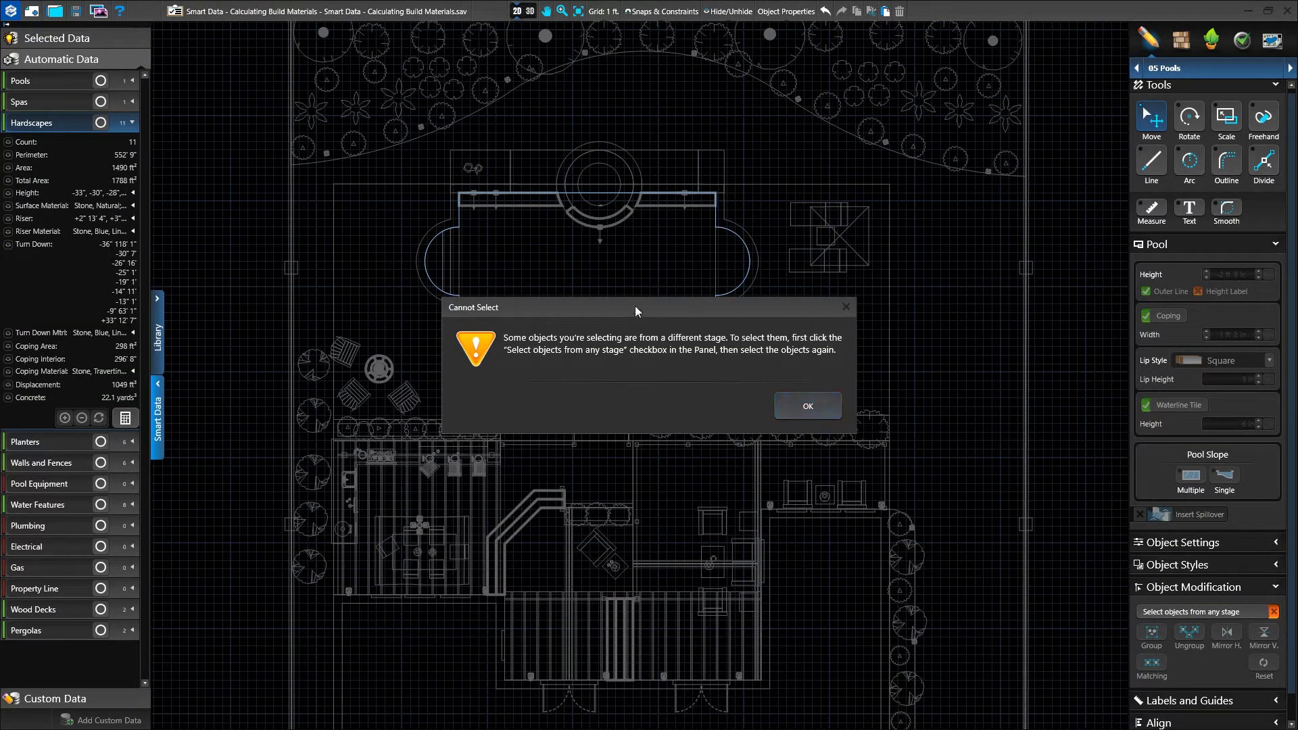
# - Dismiss the warning and select every hardscape with selection allowed from any stage
pyautogui.click(813, 408)
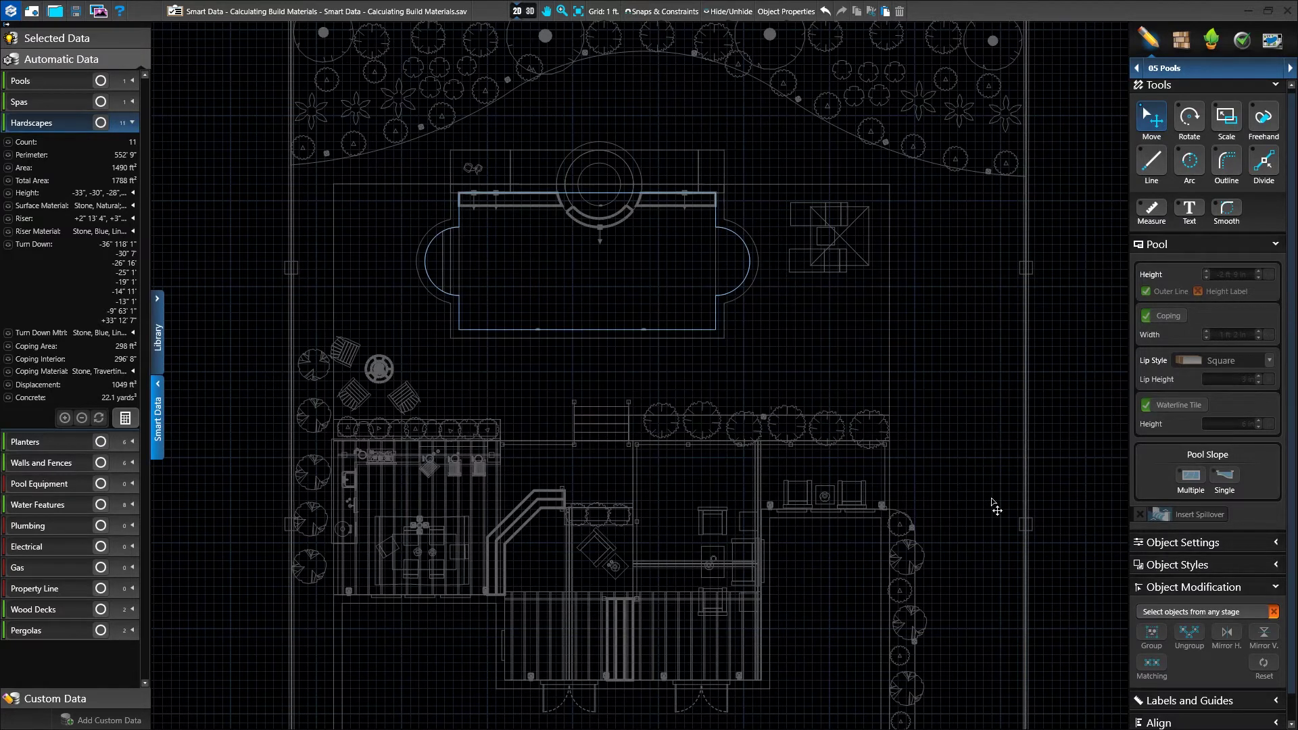
pyautogui.click(1171, 616)
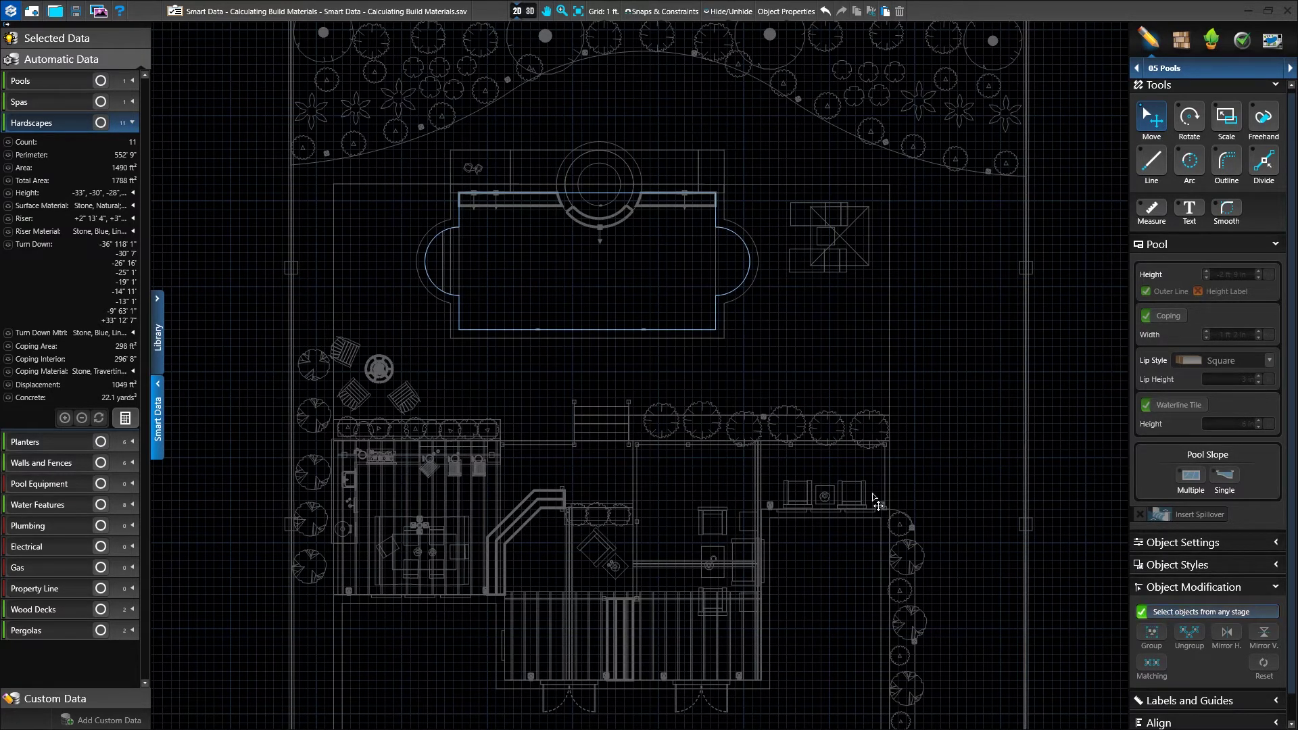
pyautogui.click(100, 123)
# - Switch to the 07 Hardscapes & Decks stage and restrict selection to the current stage again
pyautogui.click(1201, 69)
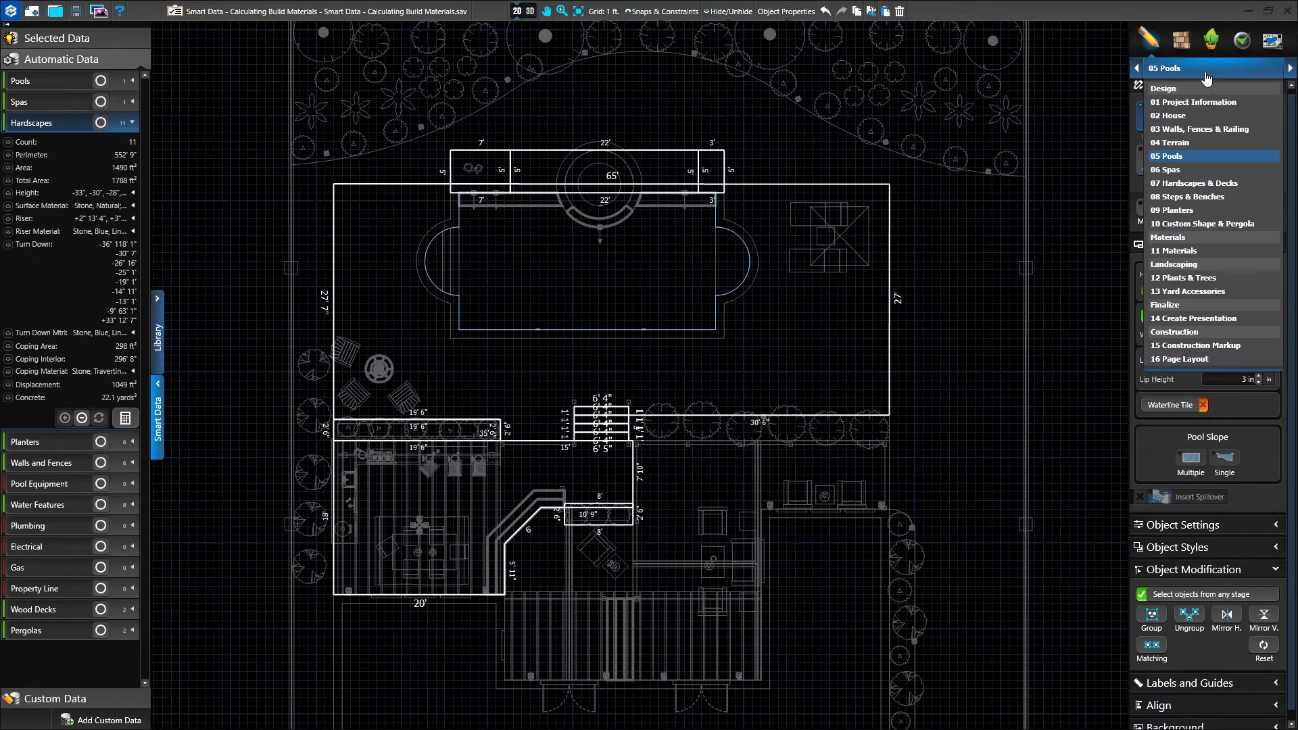
pyautogui.click(1195, 183)
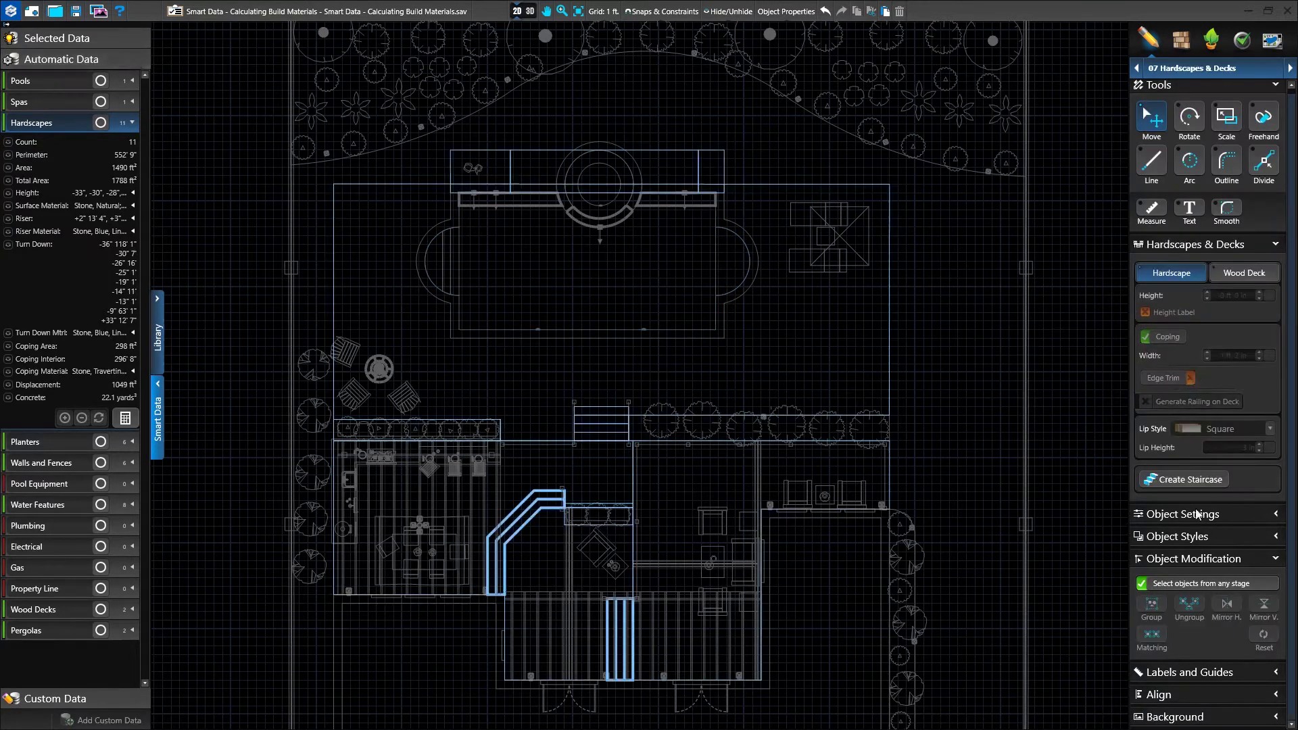
pyautogui.click(1191, 585)
pyautogui.moveTo(598, 285); pyautogui.dragTo(595, 240, button='middle')
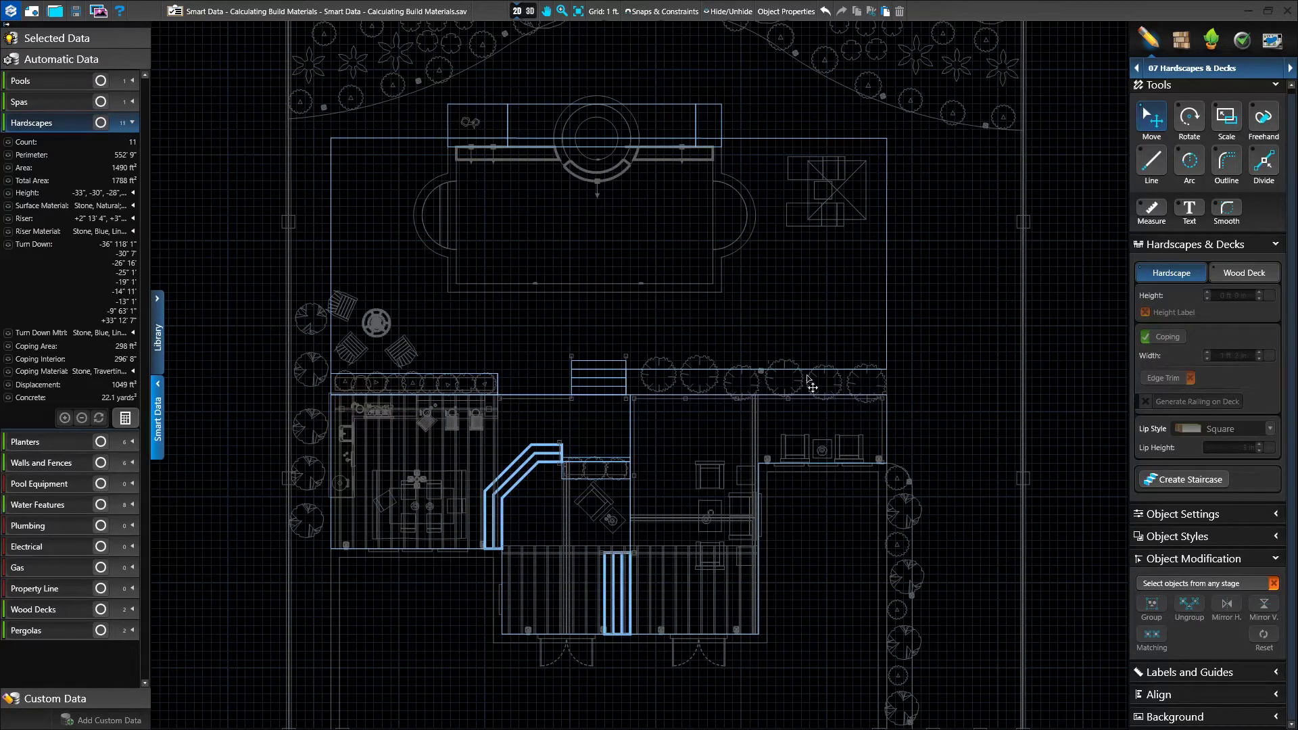
pyautogui.moveTo(89, 145)
# - Select the hardscapes beside the house and exclude them from the hardscape totals
pyautogui.moveTo(319, 435); pyautogui.dragTo(434, 515)
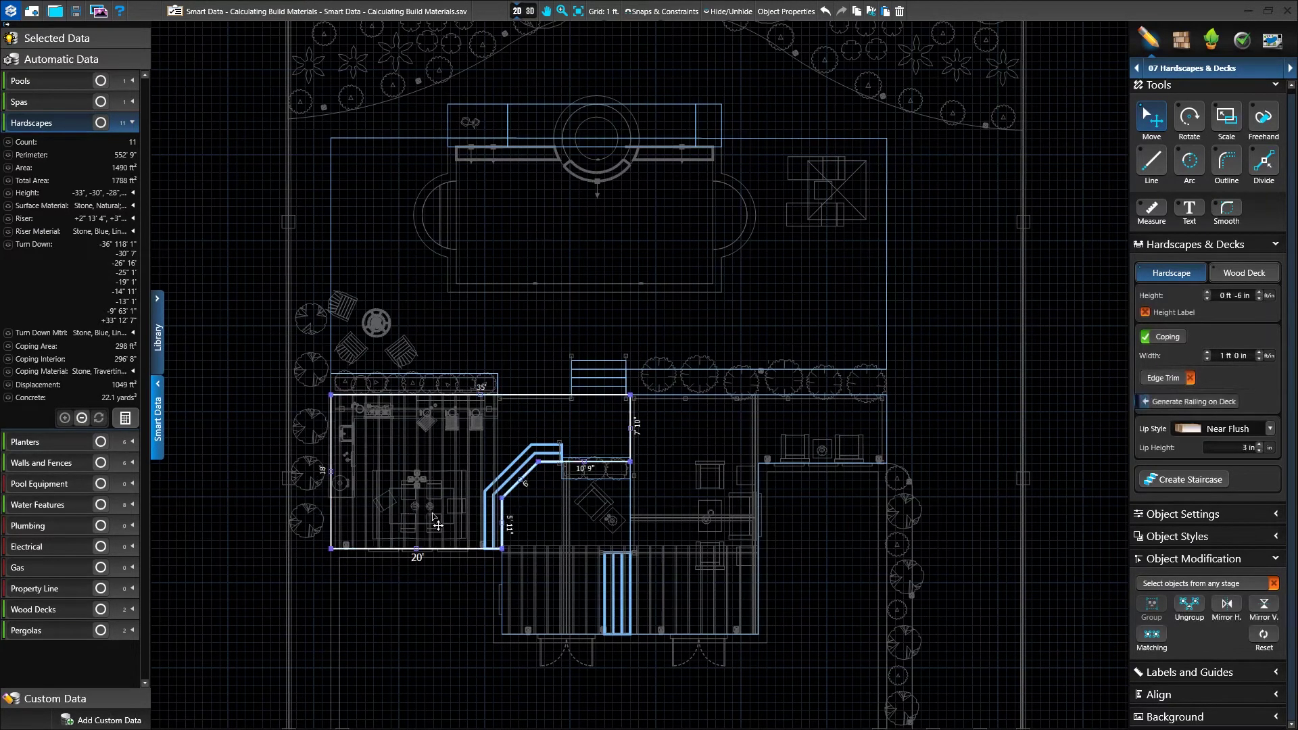
pyautogui.click(592, 486)
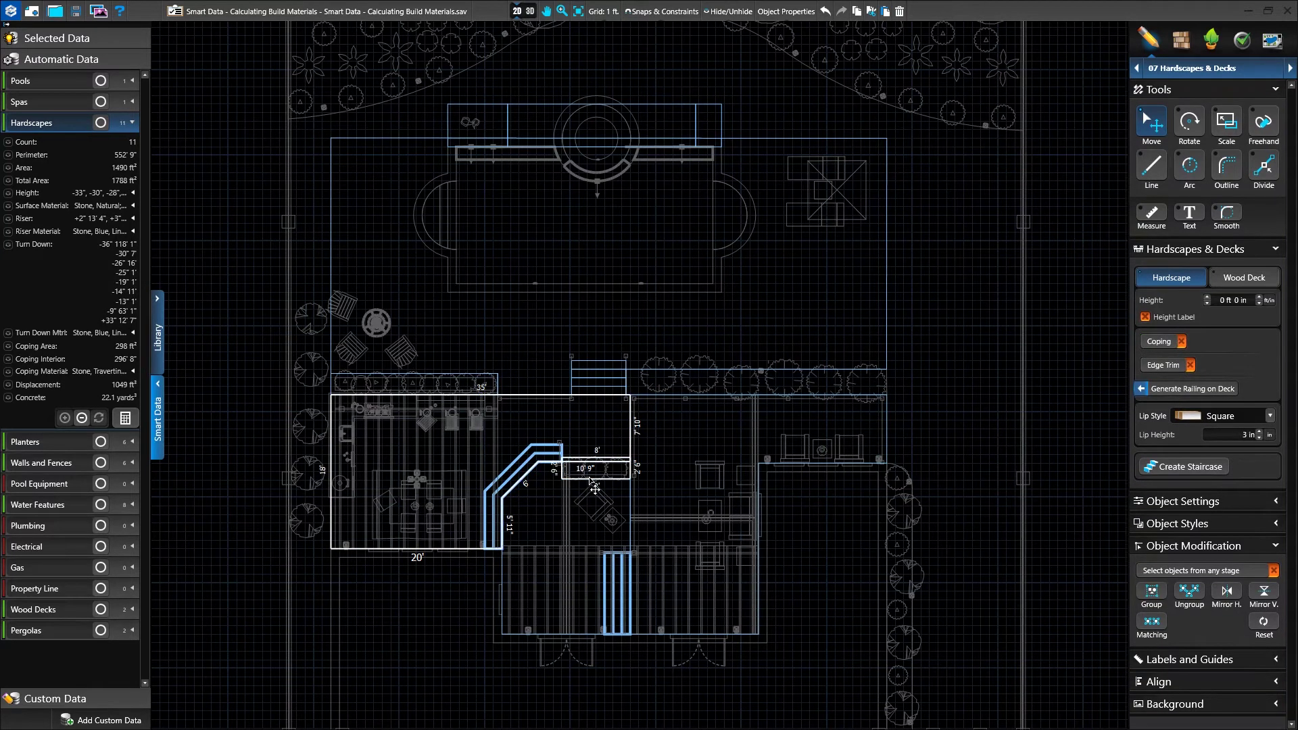
pyautogui.click(335, 391)
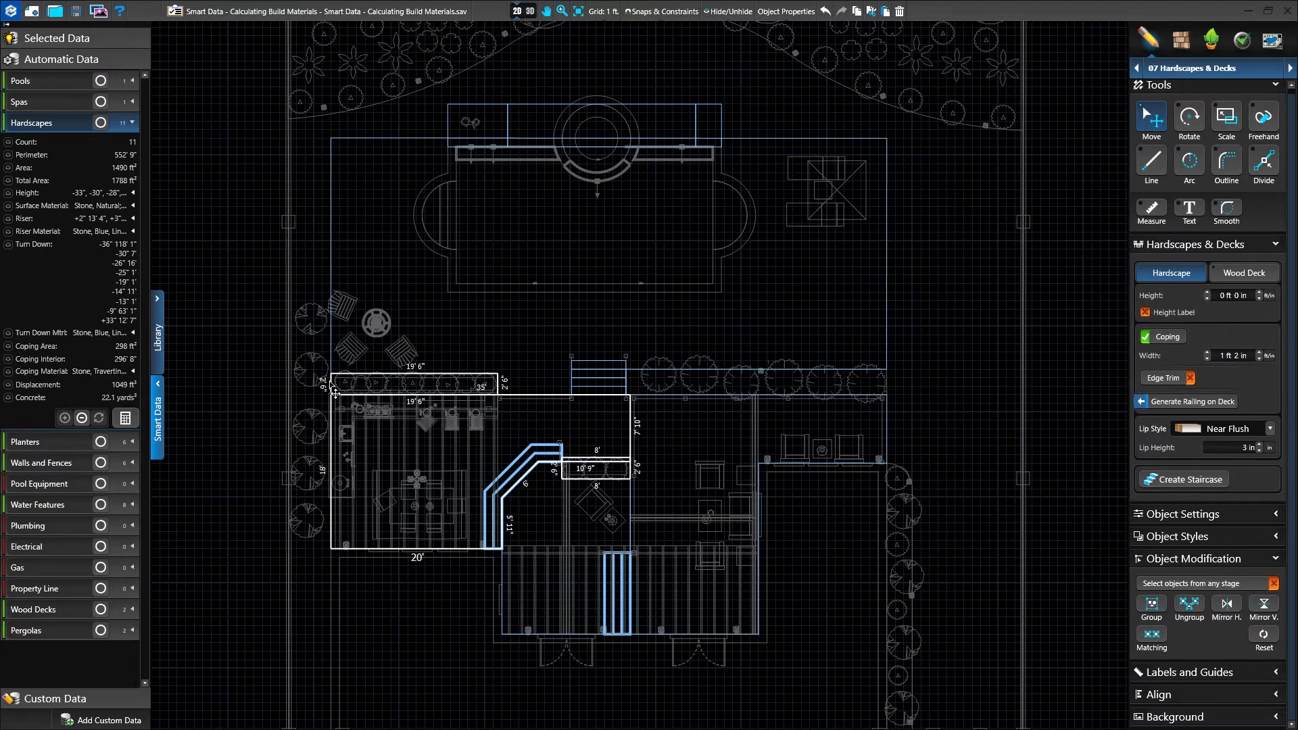
pyautogui.click(82, 418)
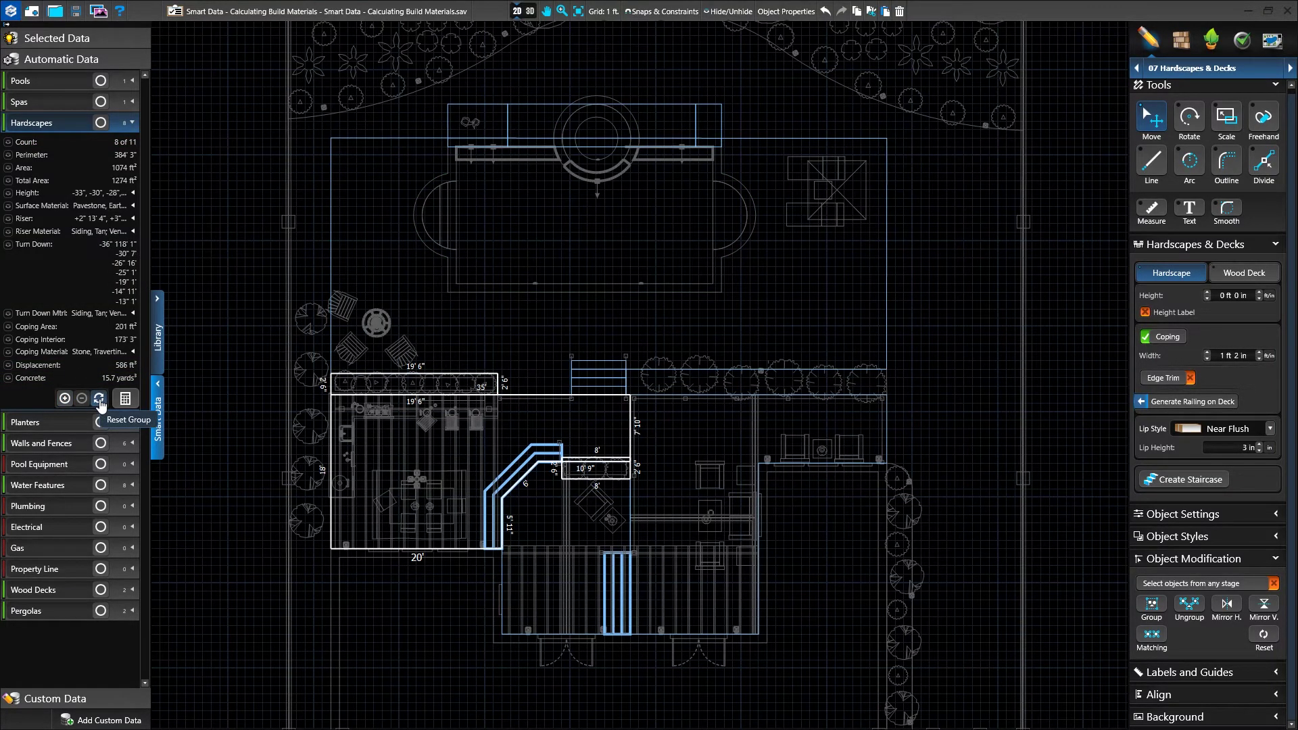
pyautogui.click(260, 405)
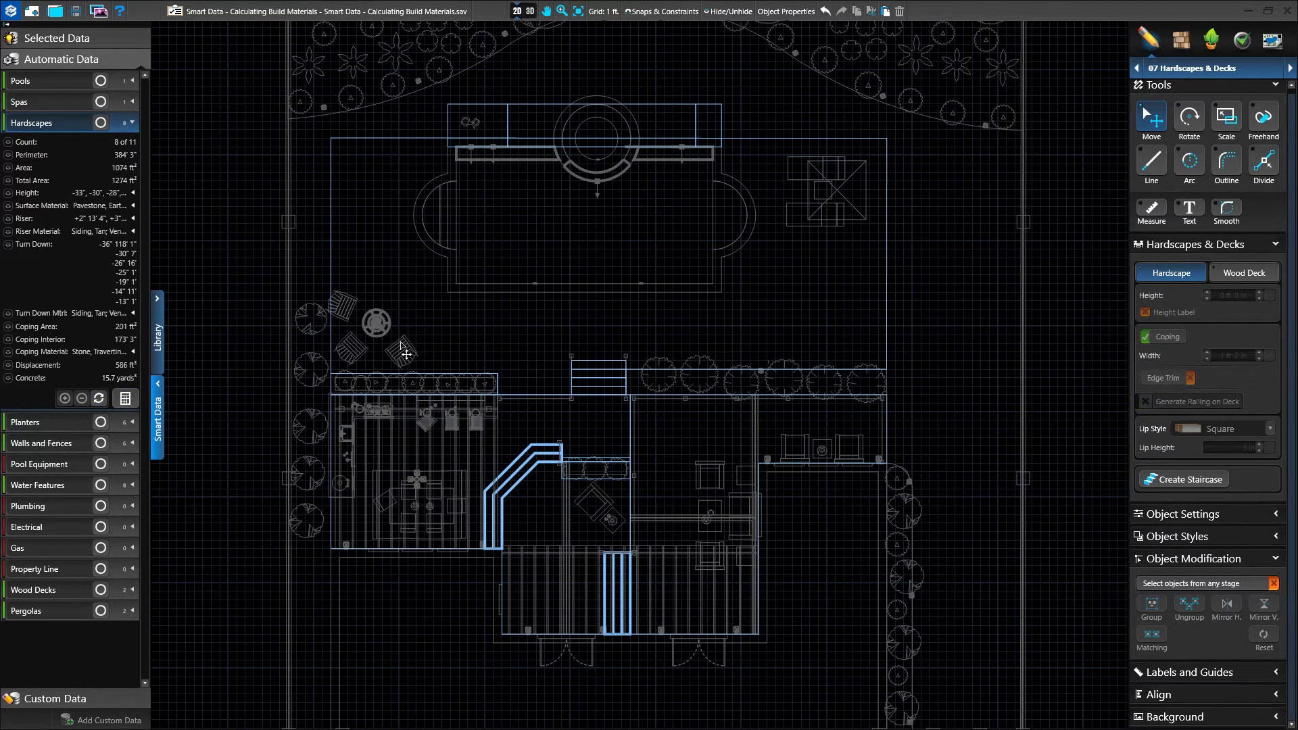
# - Add the planter strip, patio and small 10'9" strip to a new Custom Data group
pyautogui.click(336, 391)
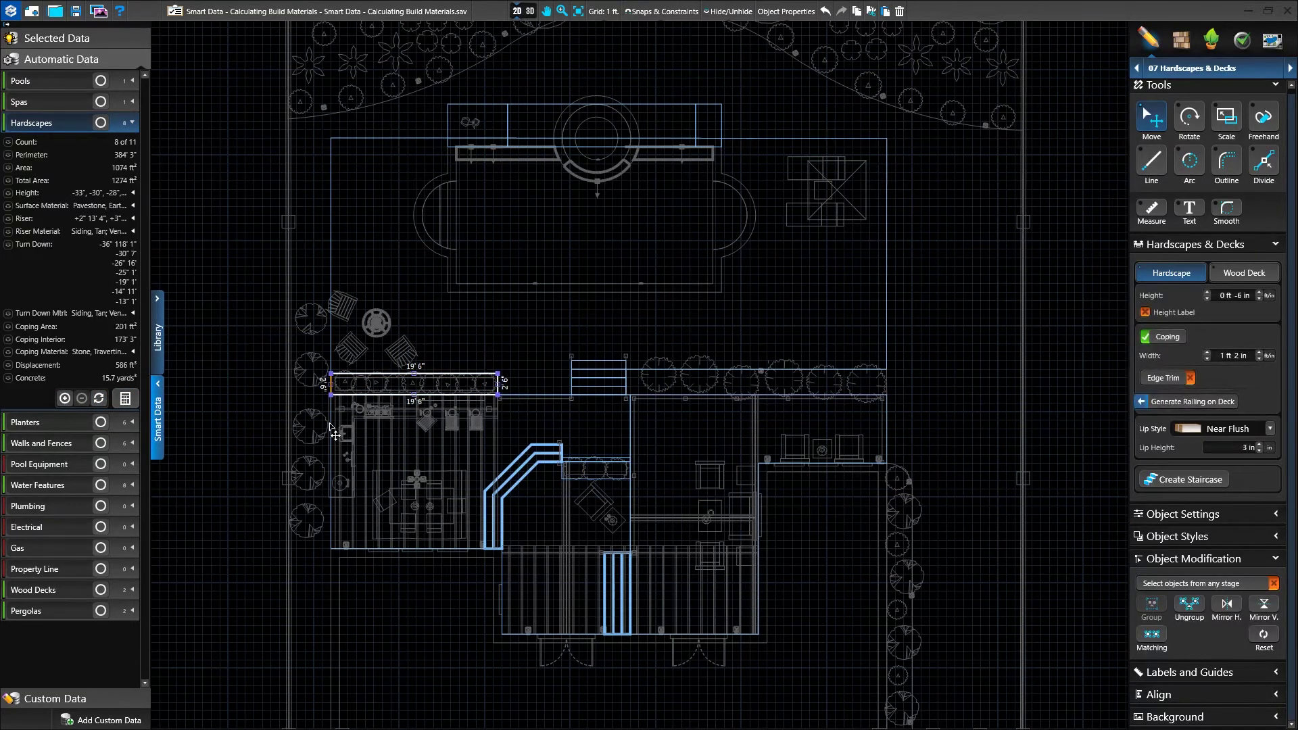
pyautogui.keyDown('shift'); pyautogui.click(333, 430); pyautogui.keyUp('shift')
pyautogui.keyDown('shift'); pyautogui.click(607, 481); pyautogui.keyUp('shift')
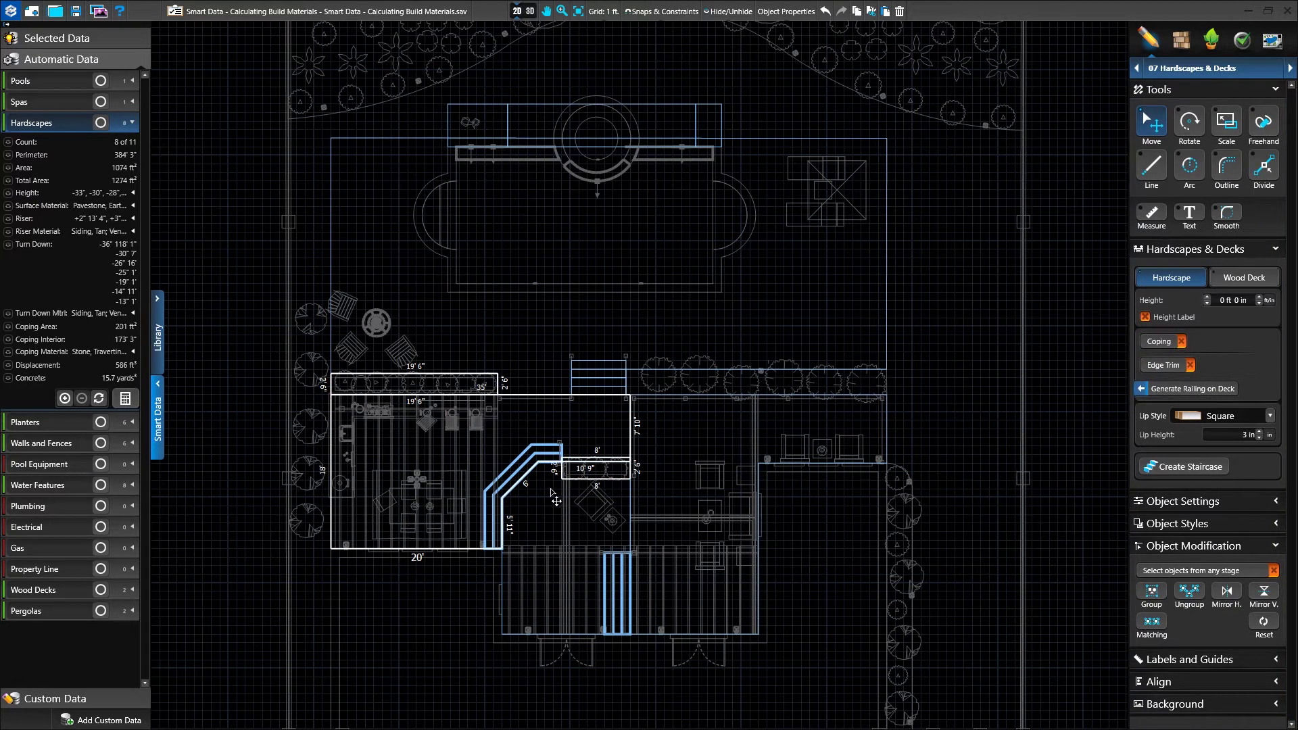
pyautogui.click(102, 720)
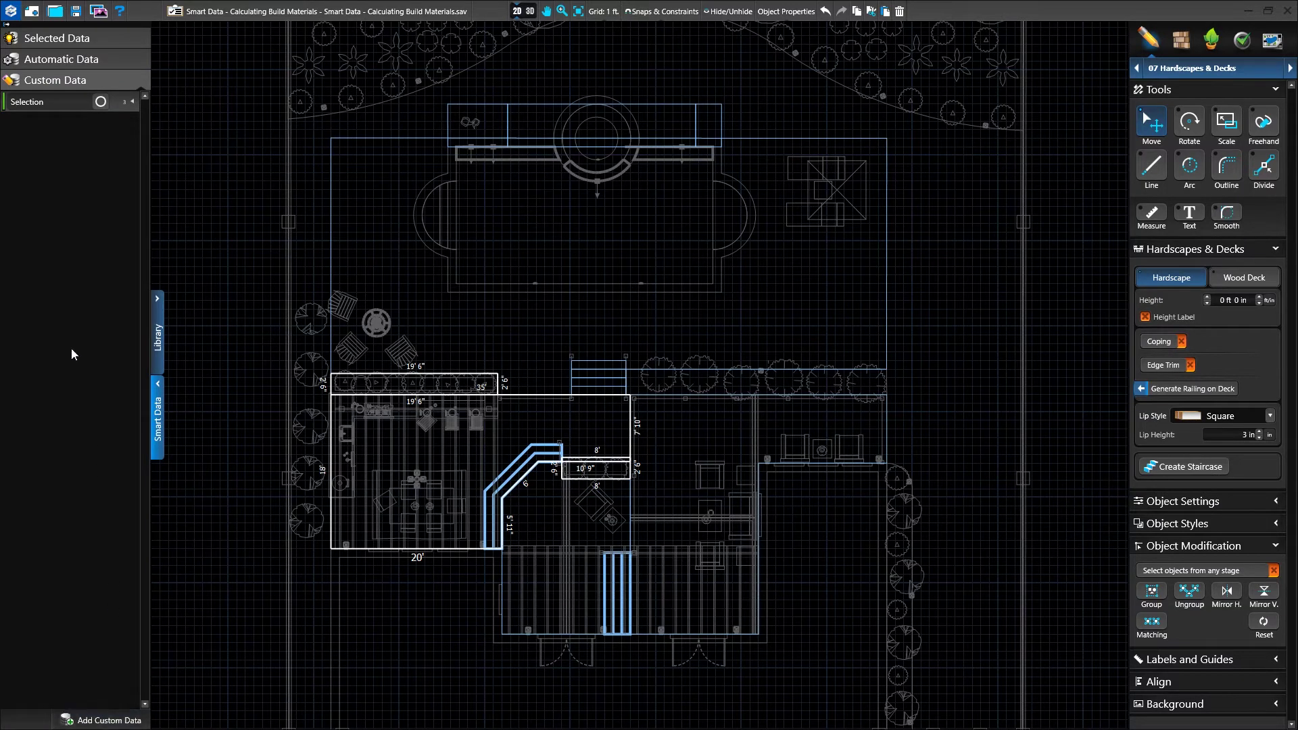
# - Rename the new Selection custom data group to 'Existing Hardscape'
pyautogui.click(64, 103)
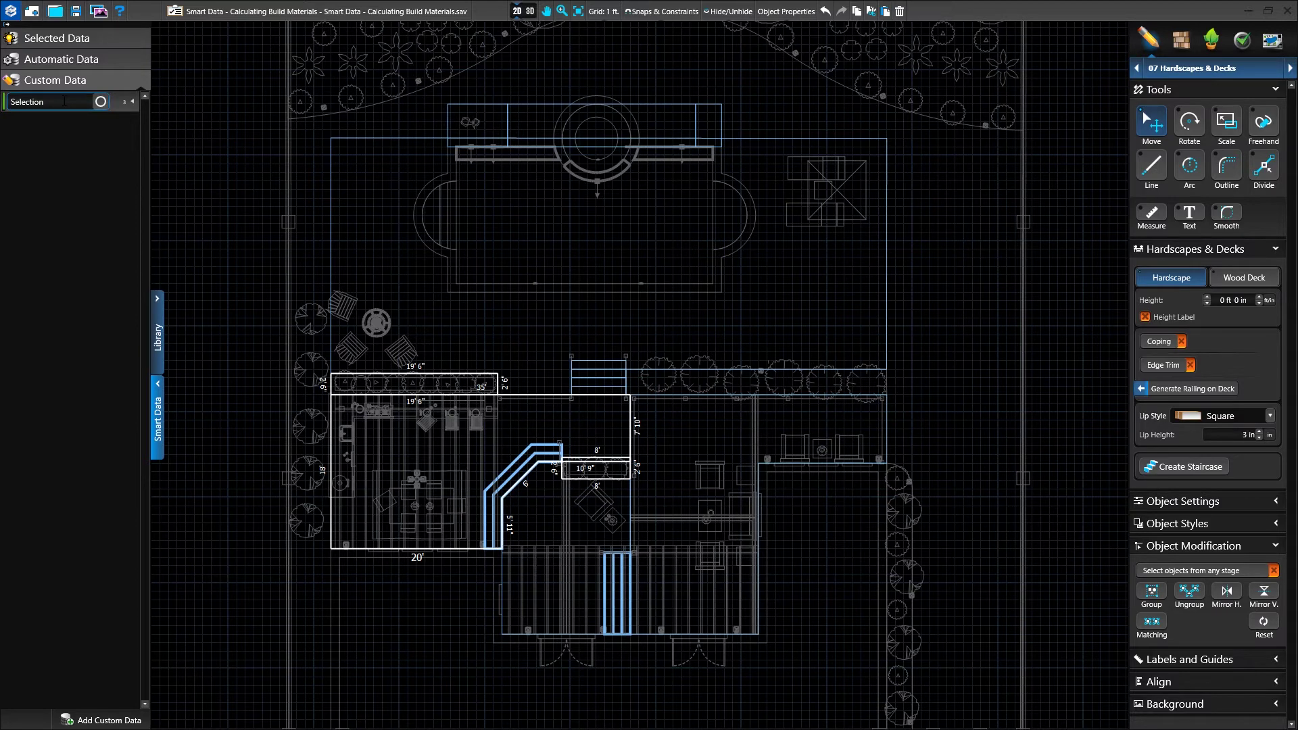
pyautogui.write('Existing Hardscapes')
pyautogui.press('Return')
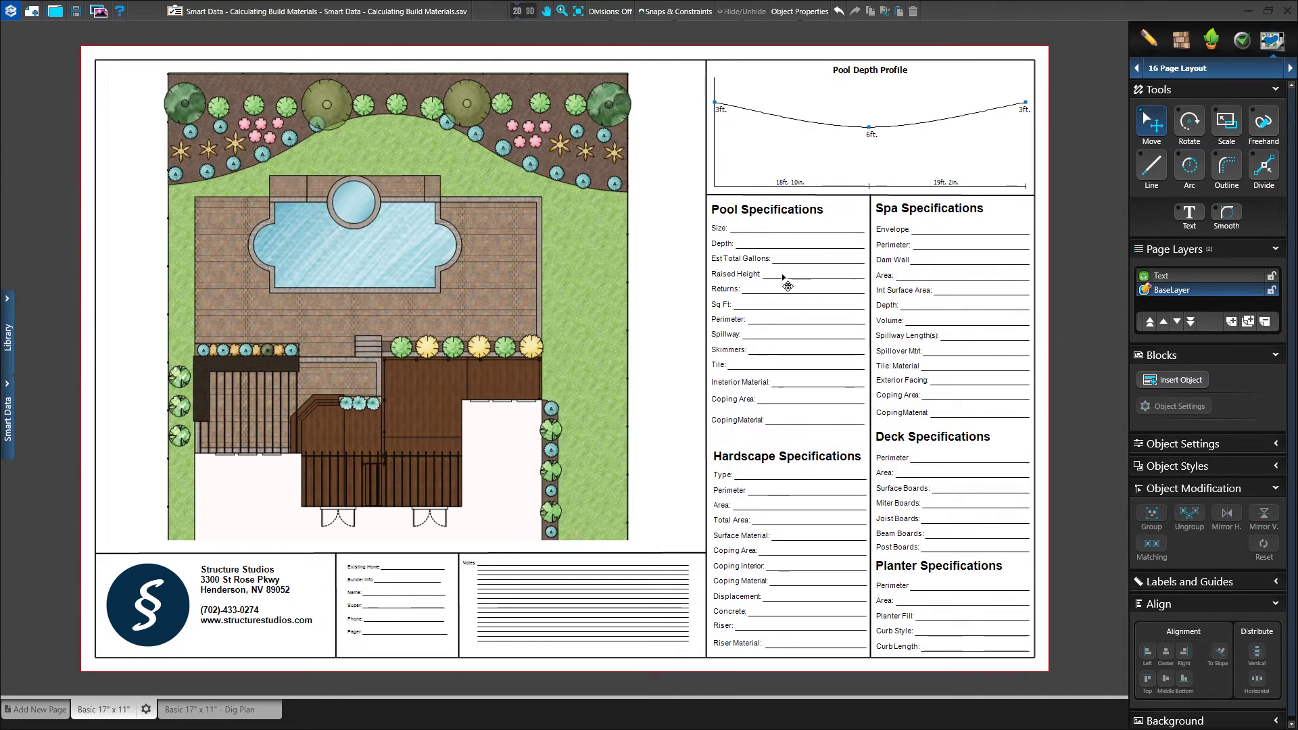
# - Delete the Hardscape Specifications table and choose Smart Data Block as the object to insert
pyautogui.moveTo(723, 440); pyautogui.dragTo(821, 654)
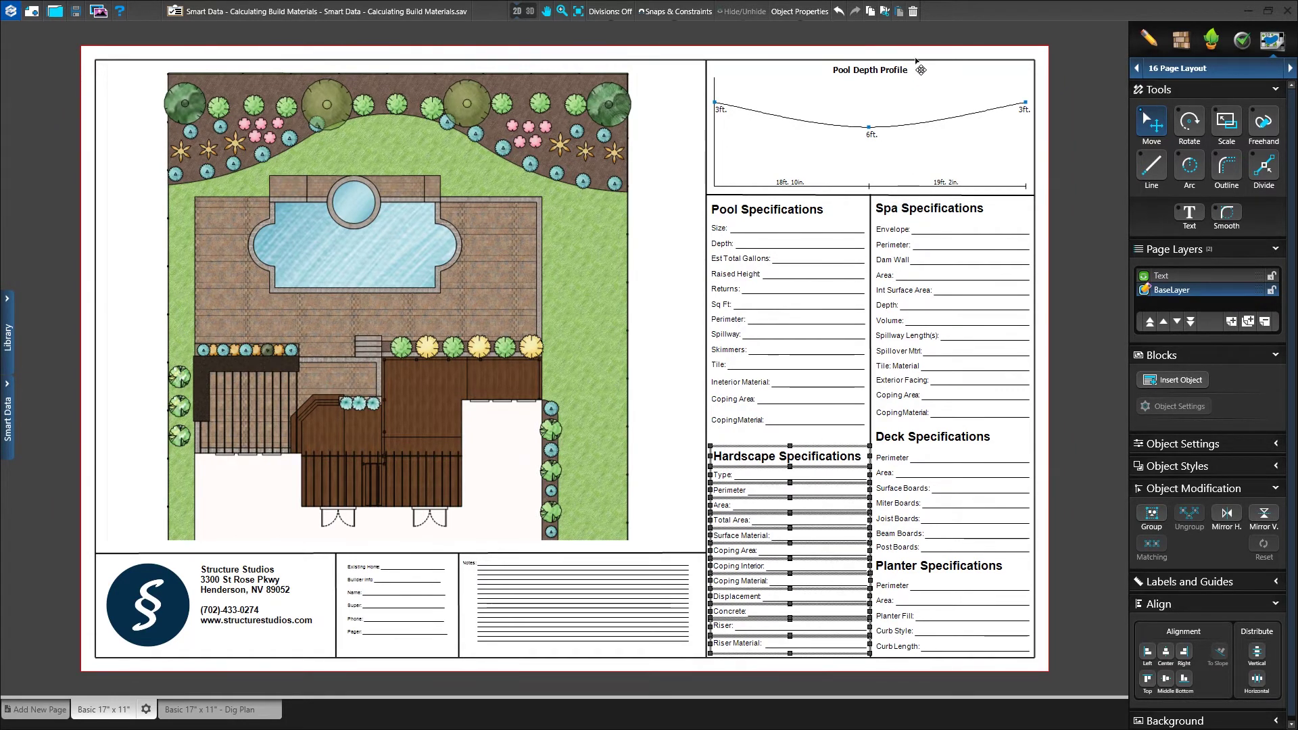
pyautogui.click(913, 11)
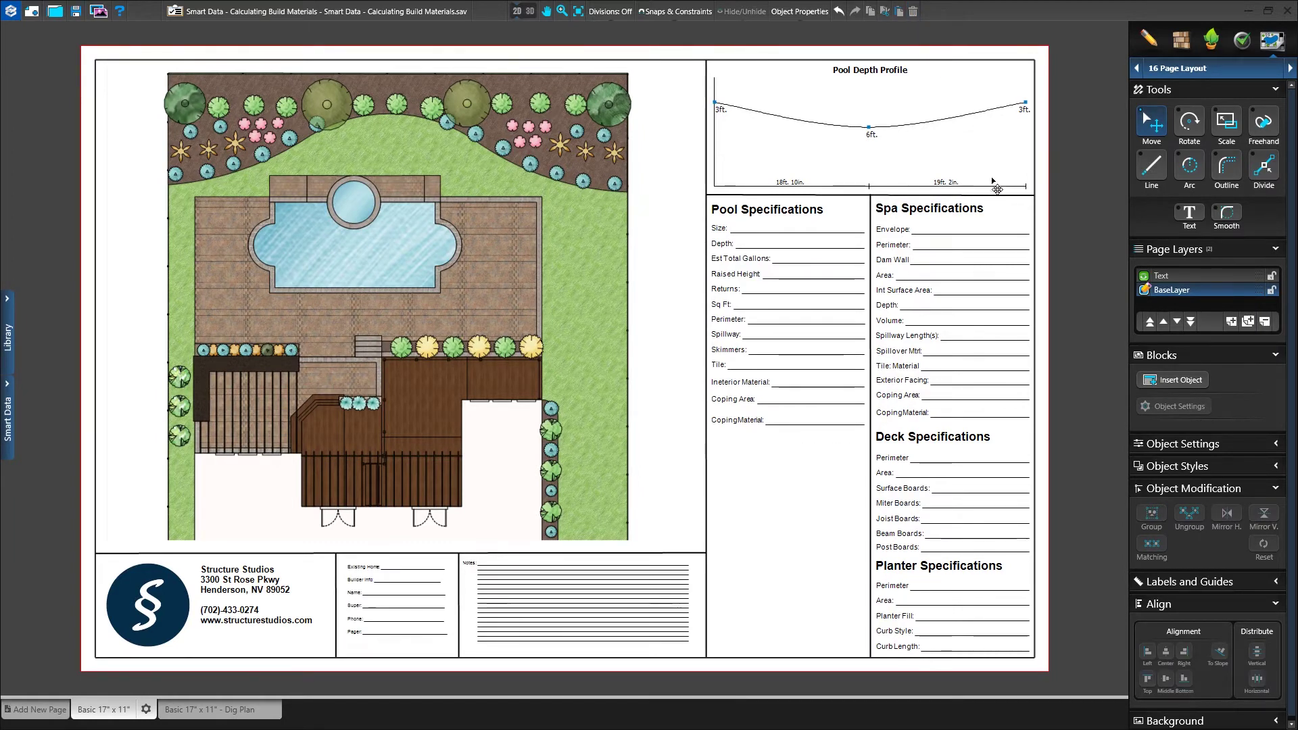
pyautogui.click(1150, 383)
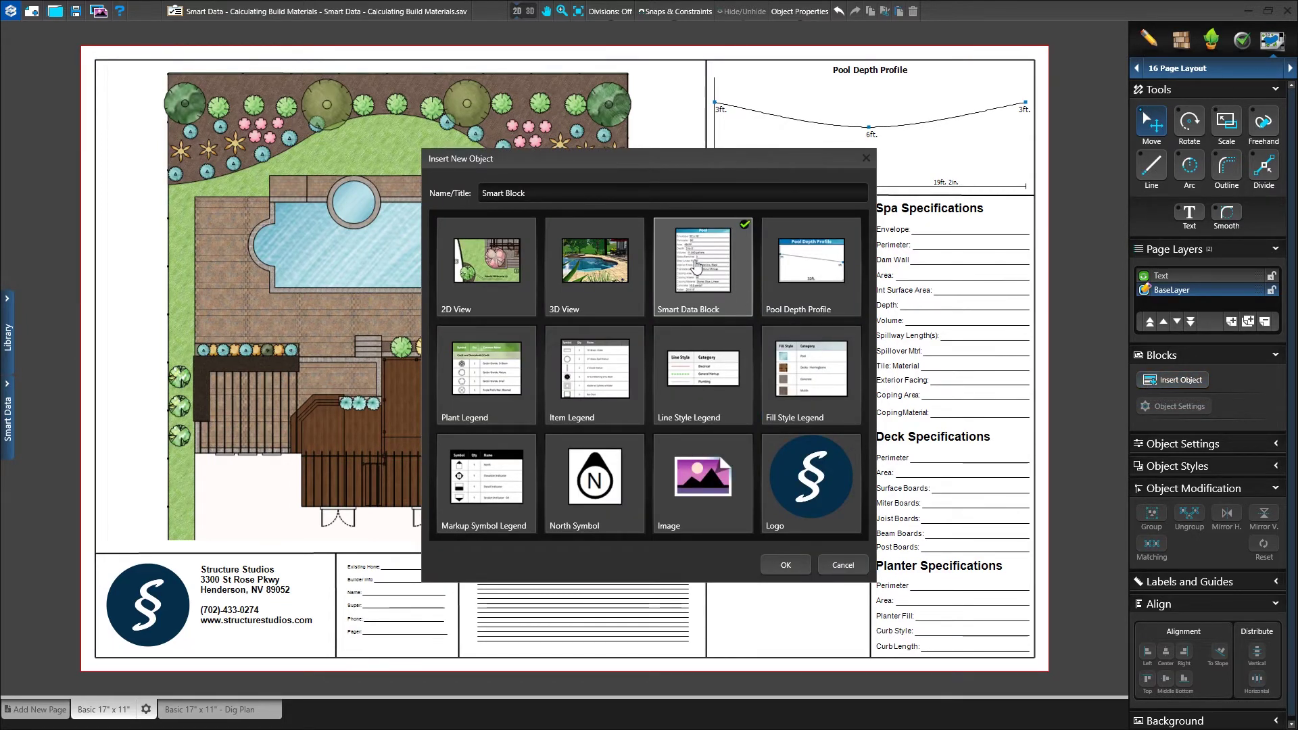
# - Confirm the Smart Data Block and trial the Pools, Spas and Hardscapes categories in the preview
pyautogui.click(784, 566)
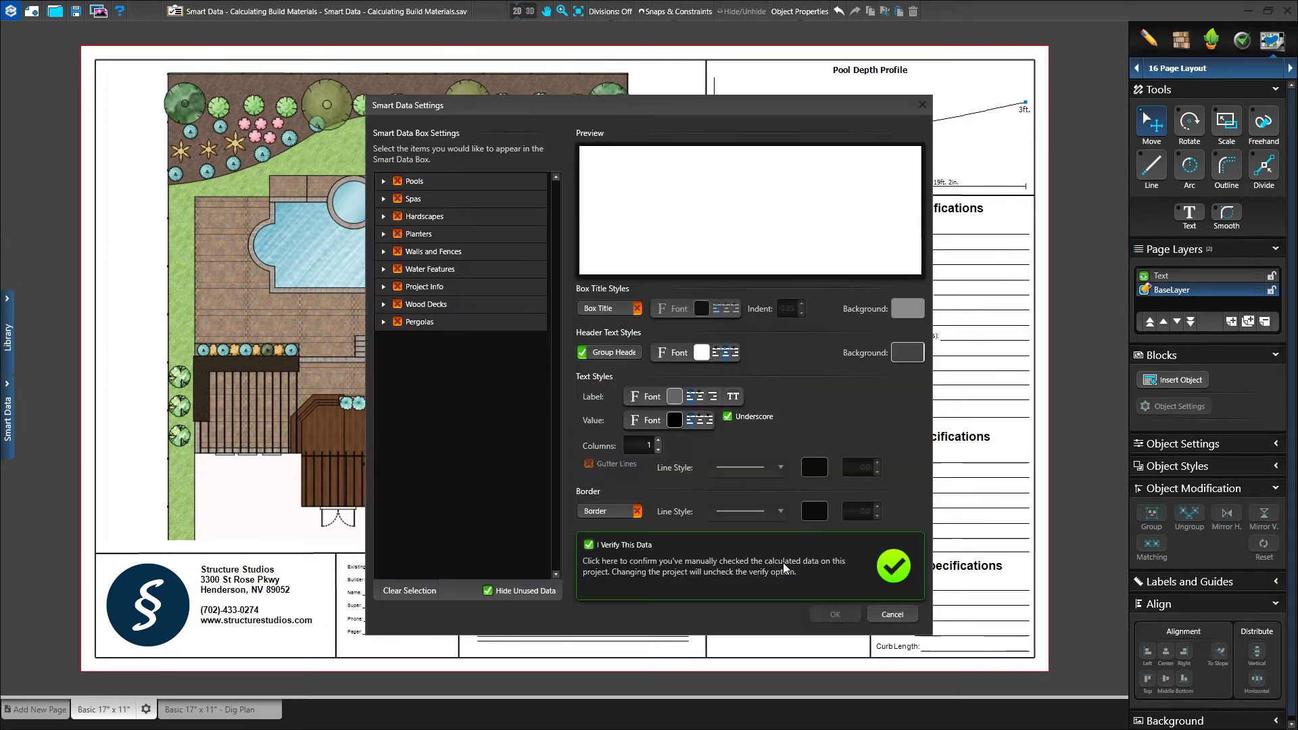
pyautogui.click(402, 184)
pyautogui.click(399, 184)
pyautogui.click(398, 199)
pyautogui.click(399, 200)
pyautogui.click(399, 217)
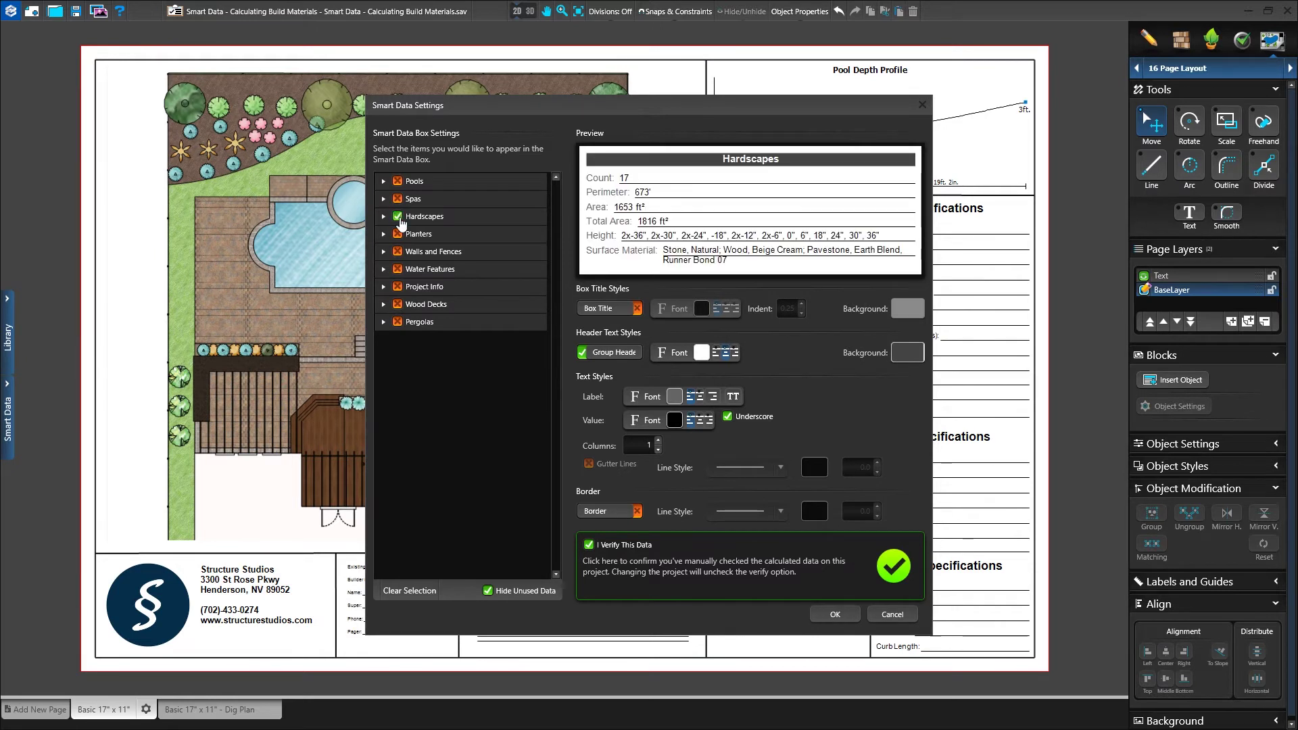
pyautogui.click(398, 218)
# - Expand Hardscapes, trial its Count, Perimeter, Area and Total Area items, then collapse it
pyautogui.click(383, 218)
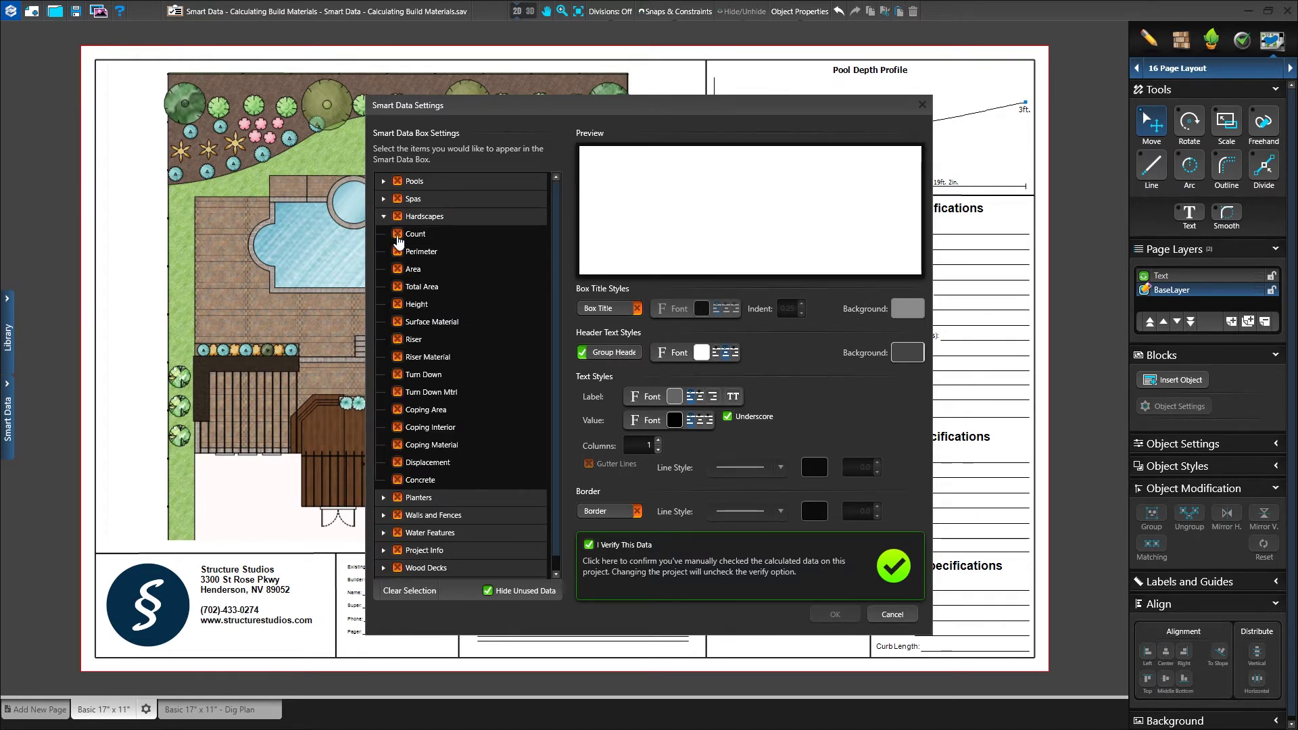
pyautogui.click(397, 234)
pyautogui.click(398, 253)
pyautogui.click(398, 269)
pyautogui.click(398, 287)
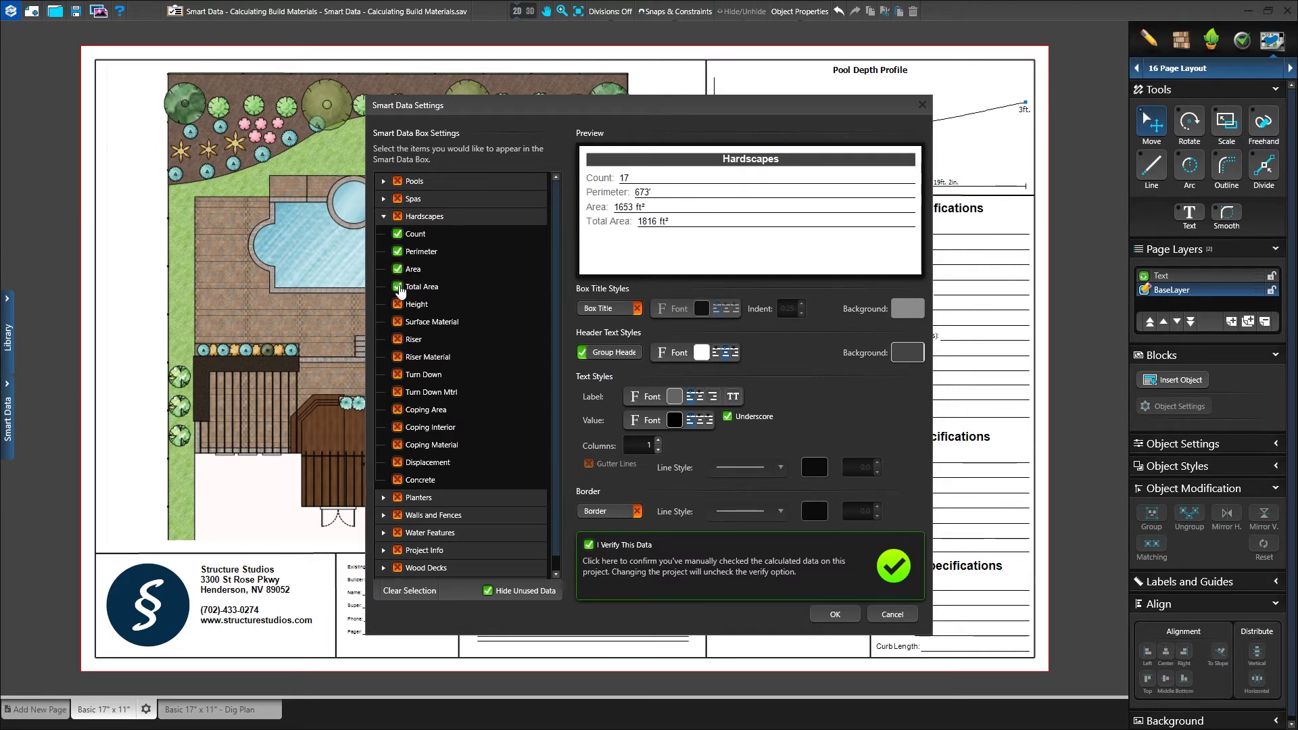
pyautogui.click(397, 234)
pyautogui.click(397, 252)
pyautogui.click(398, 269)
pyautogui.click(398, 286)
pyautogui.click(384, 216)
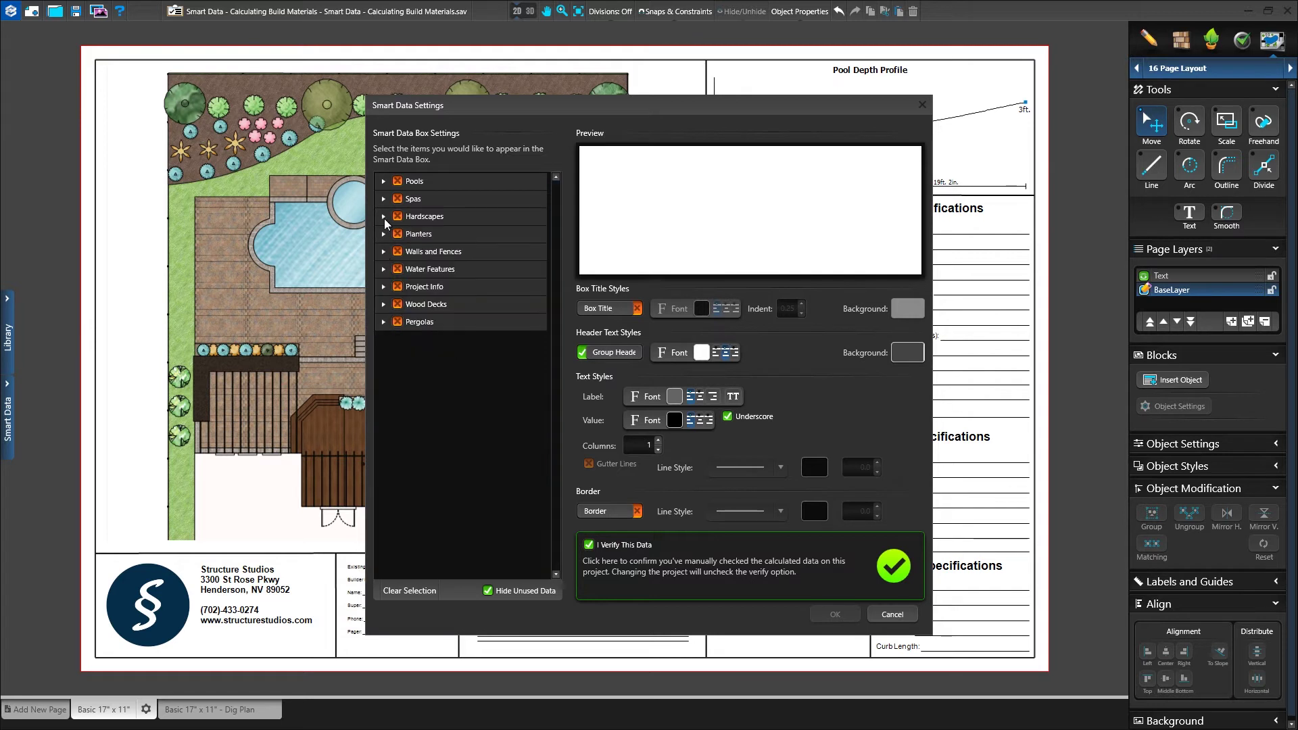
# - Toggle the unused categories list and include all Hardscapes data in the block
pyautogui.click(528, 589)
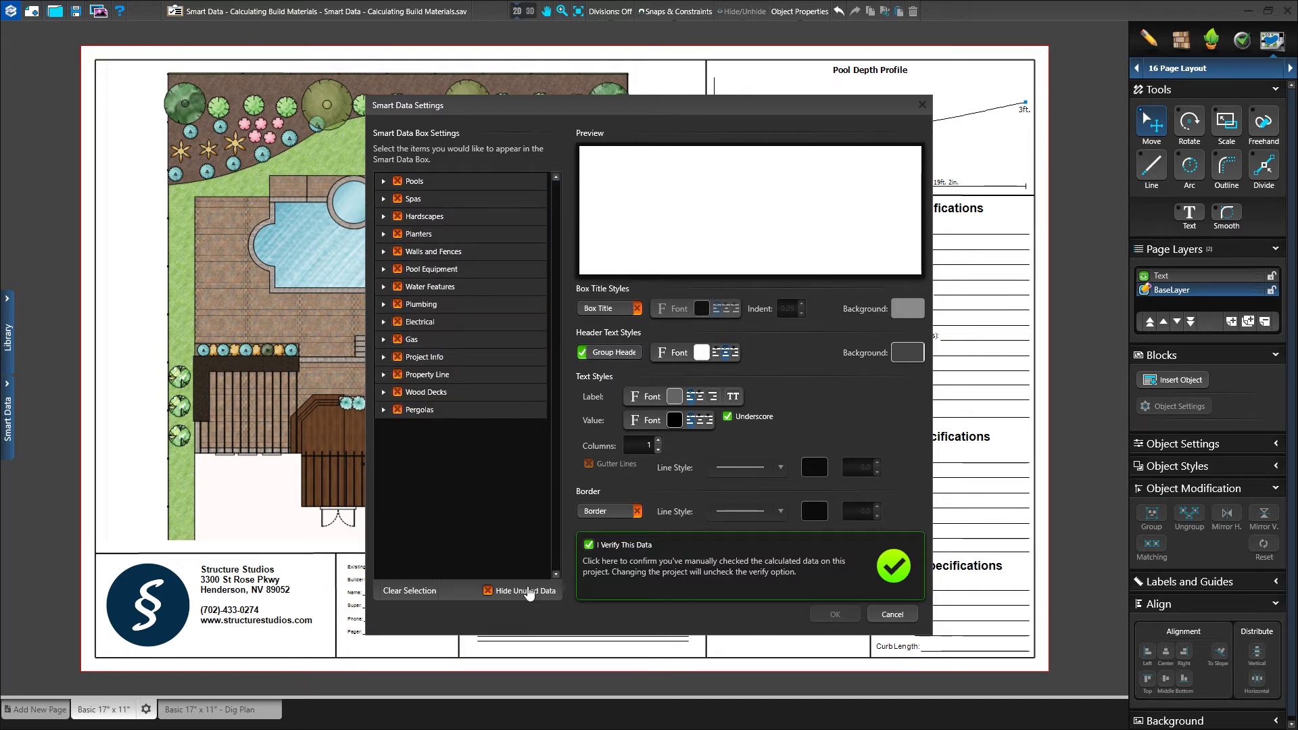
pyautogui.click(528, 591)
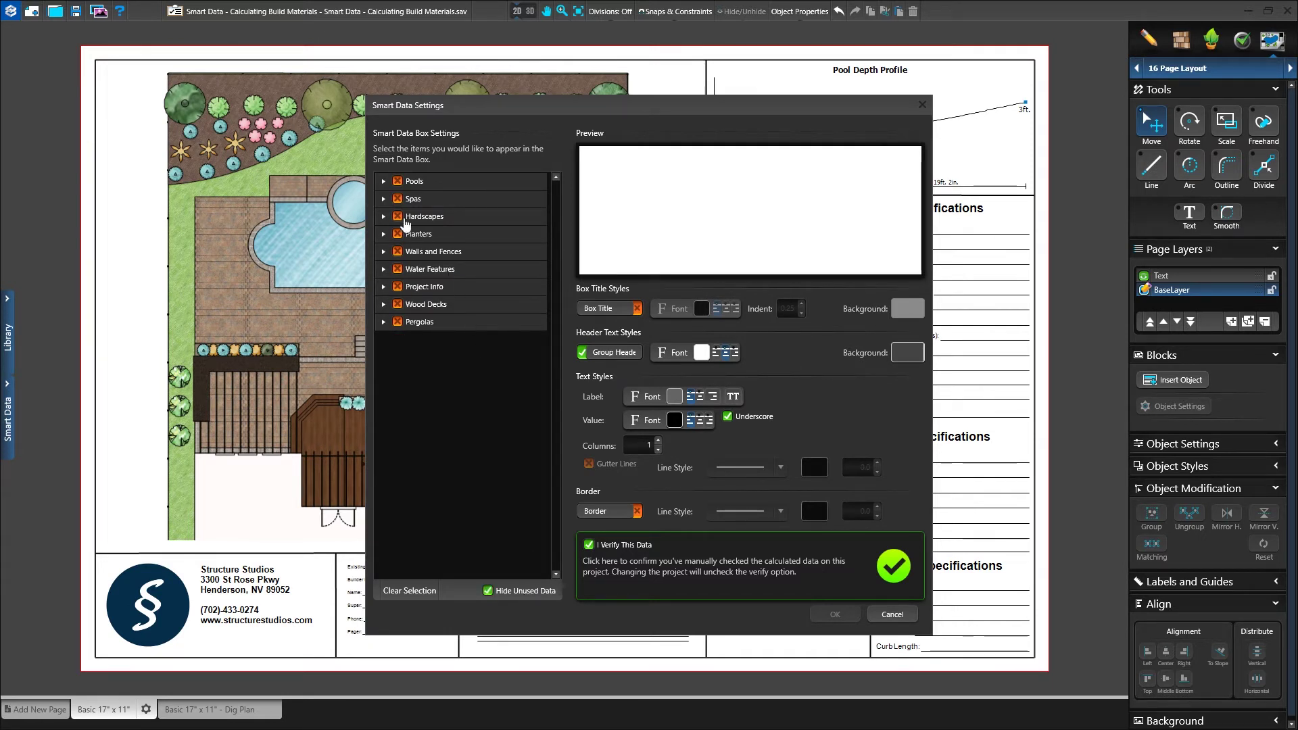
pyautogui.click(397, 217)
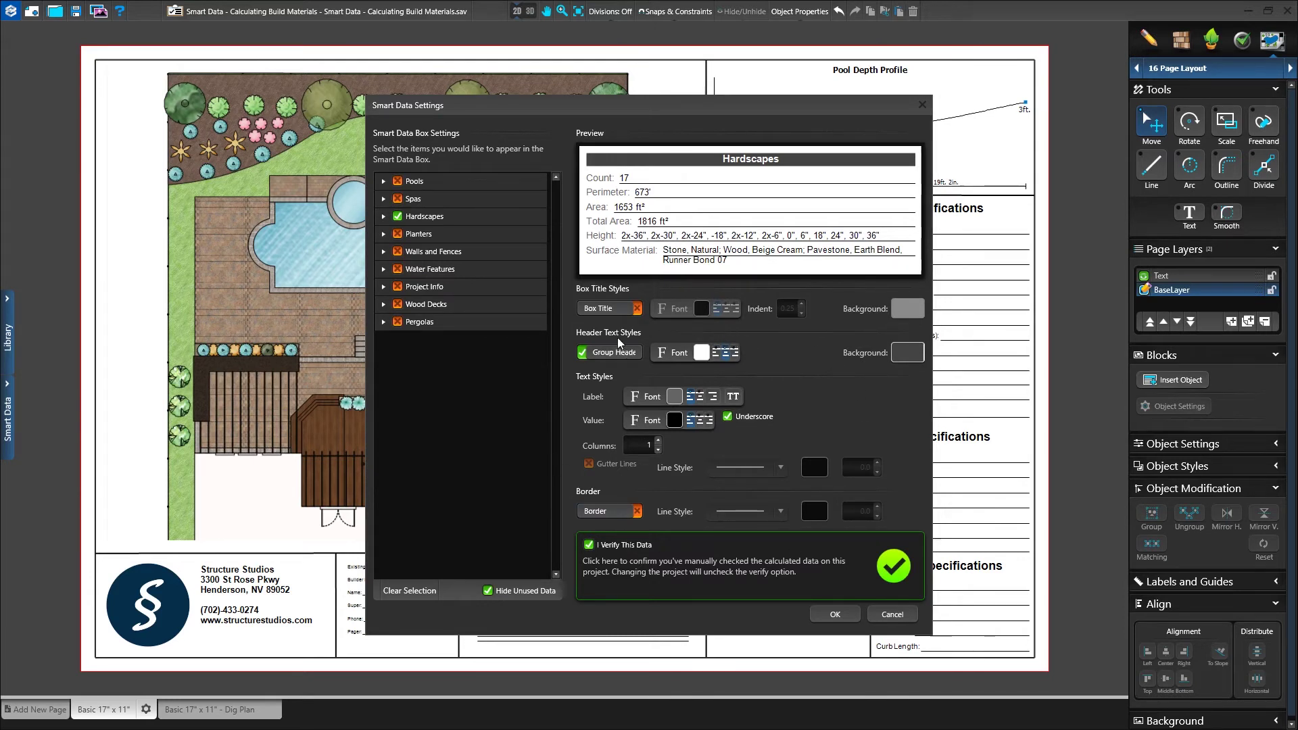
# - Try a title bar, a hidden Hardscapes heading, and label and value alignments, reverting each
pyautogui.click(601, 309)
pyautogui.click(601, 309)
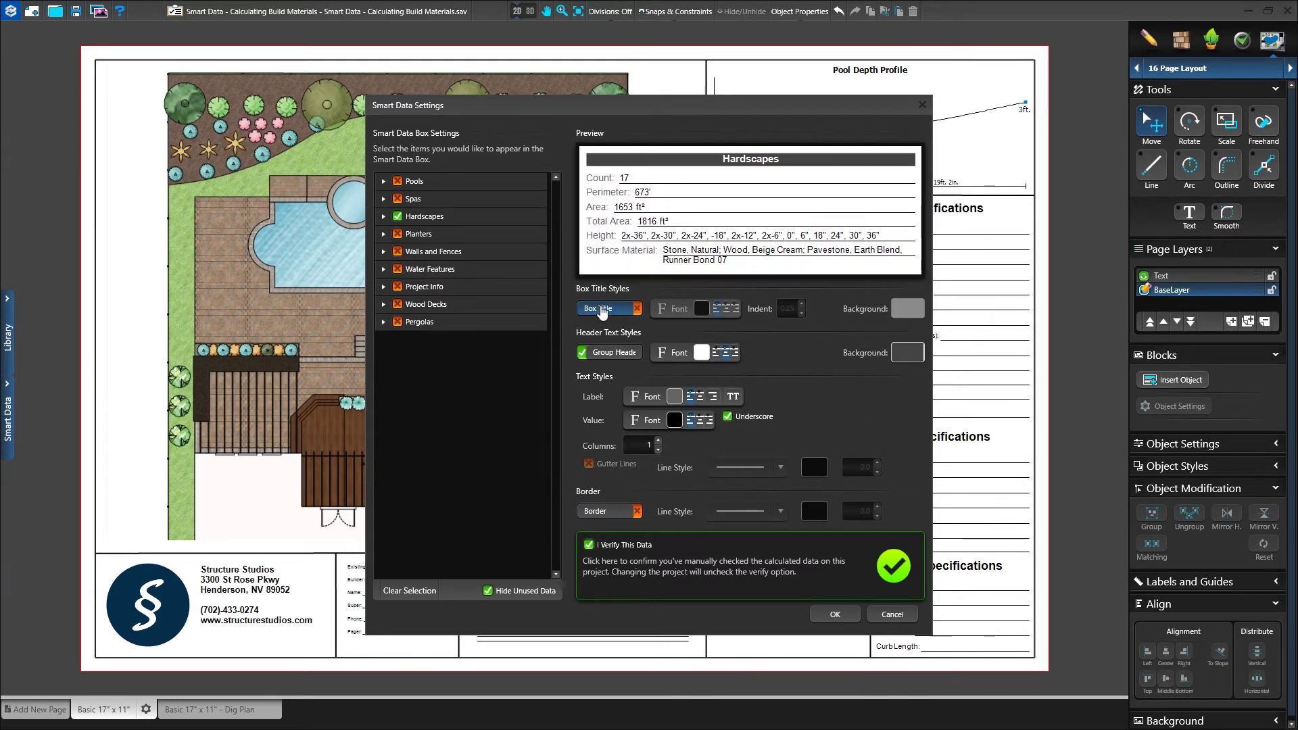
pyautogui.click(608, 353)
pyautogui.click(612, 354)
pyautogui.click(692, 396)
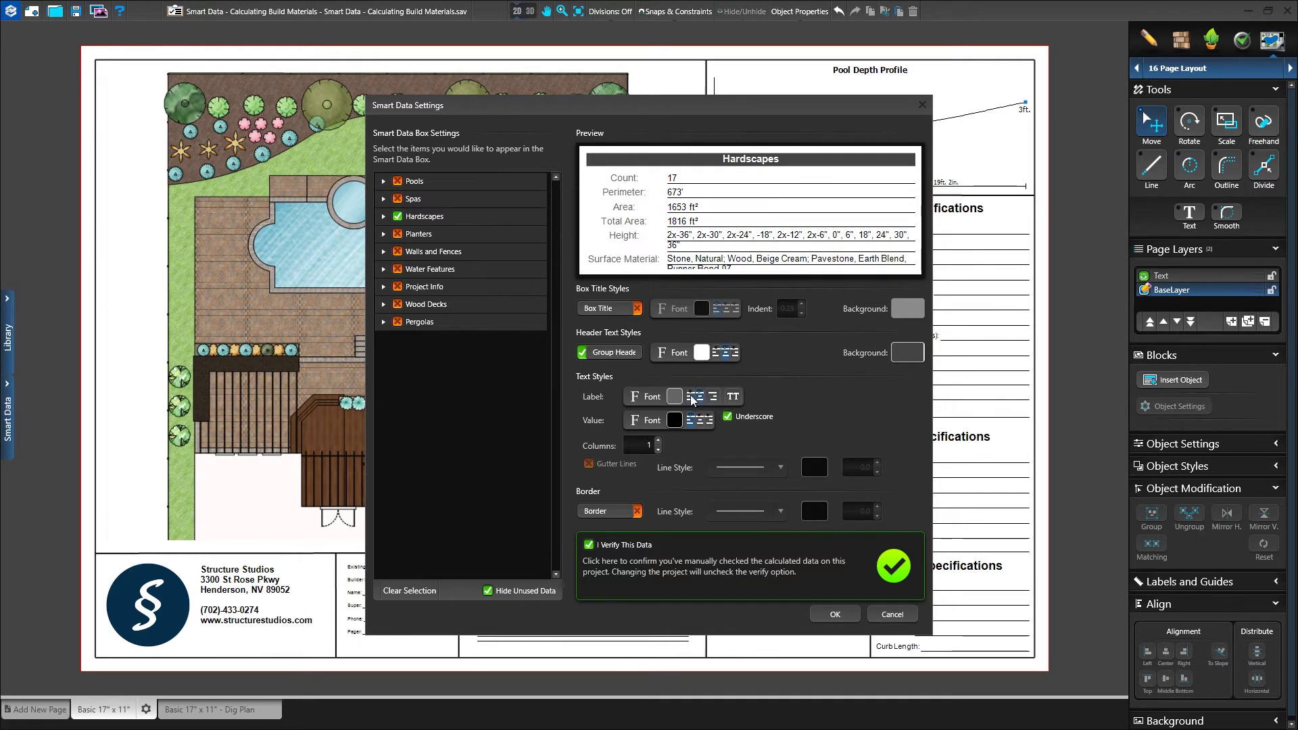
pyautogui.click(690, 395)
pyautogui.click(692, 419)
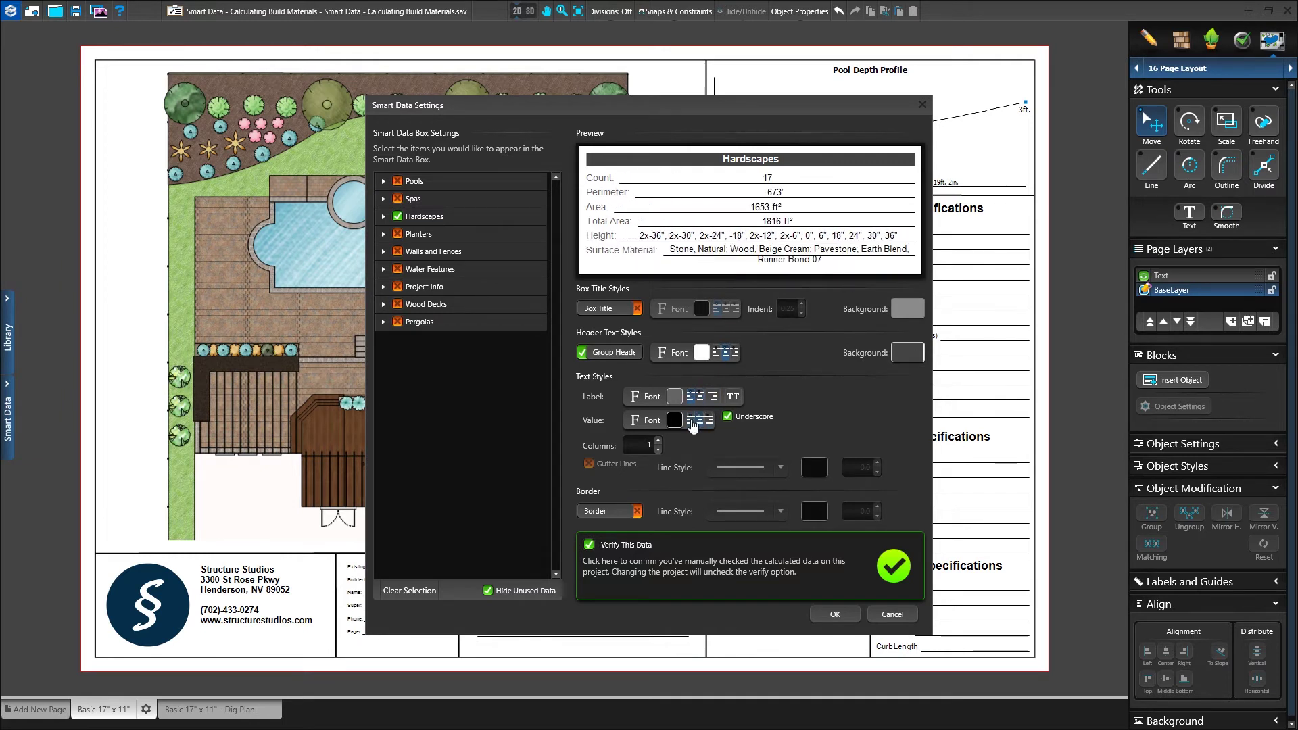
pyautogui.click(692, 420)
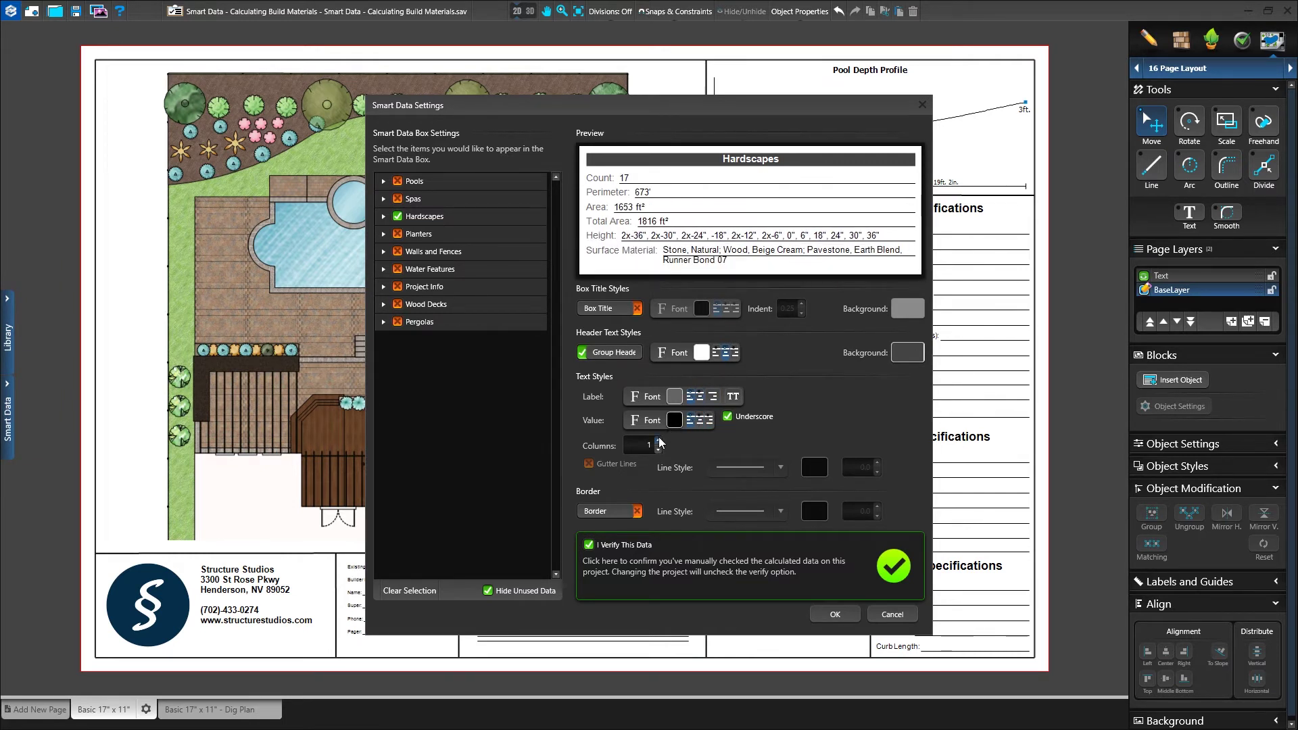
# - Try two columns with dividing lines, then return the block to a single column
pyautogui.click(658, 441)
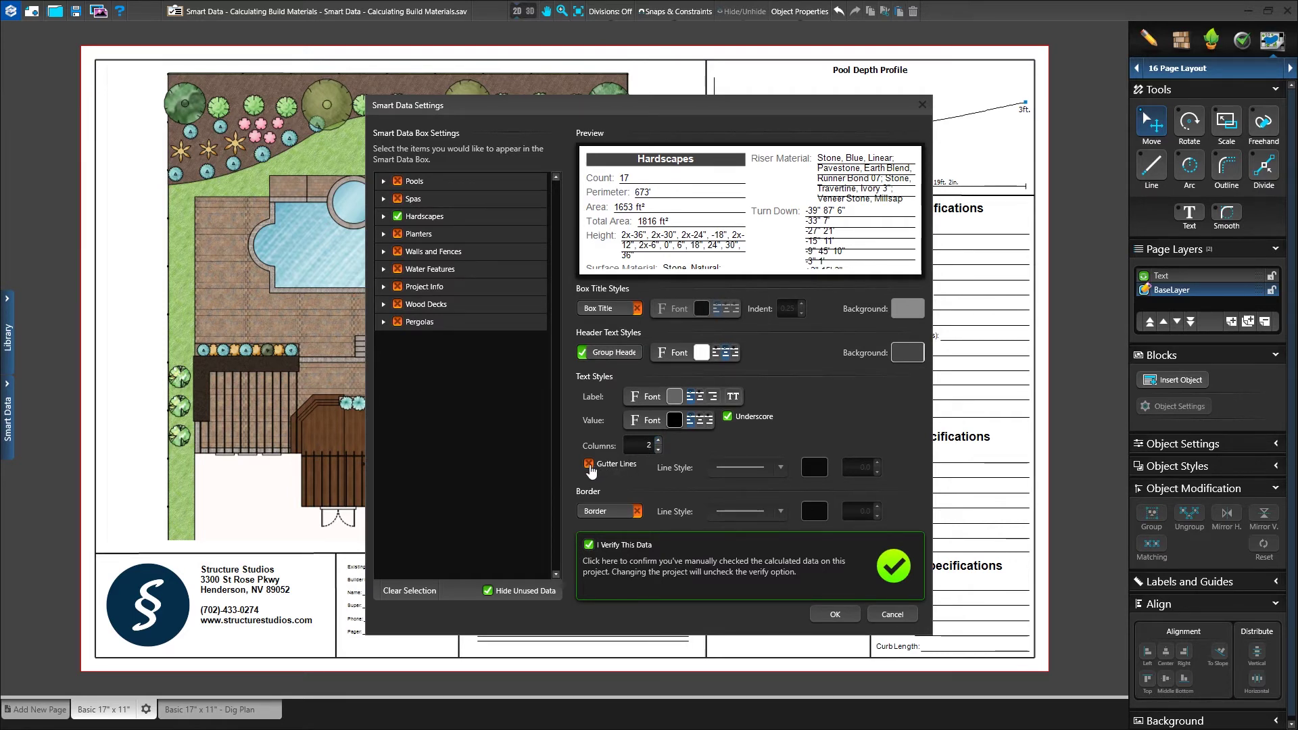
pyautogui.click(590, 465)
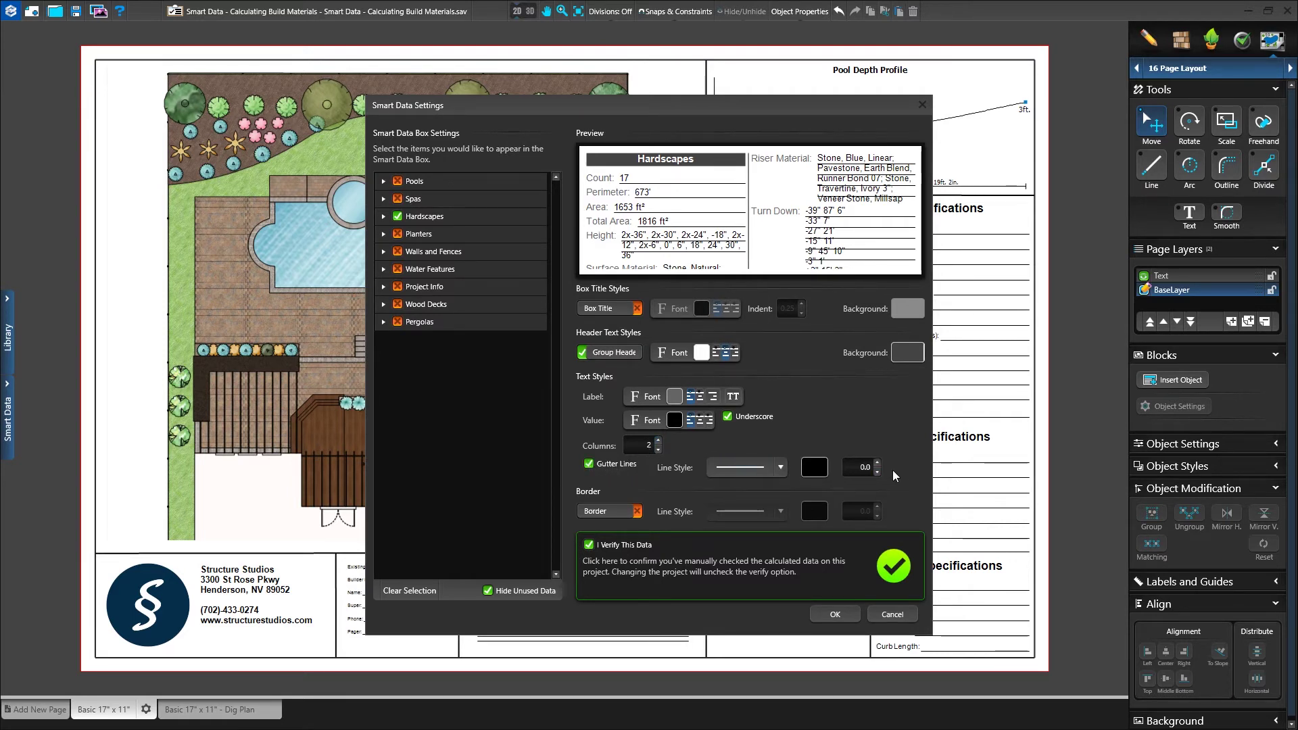
pyautogui.click(614, 465)
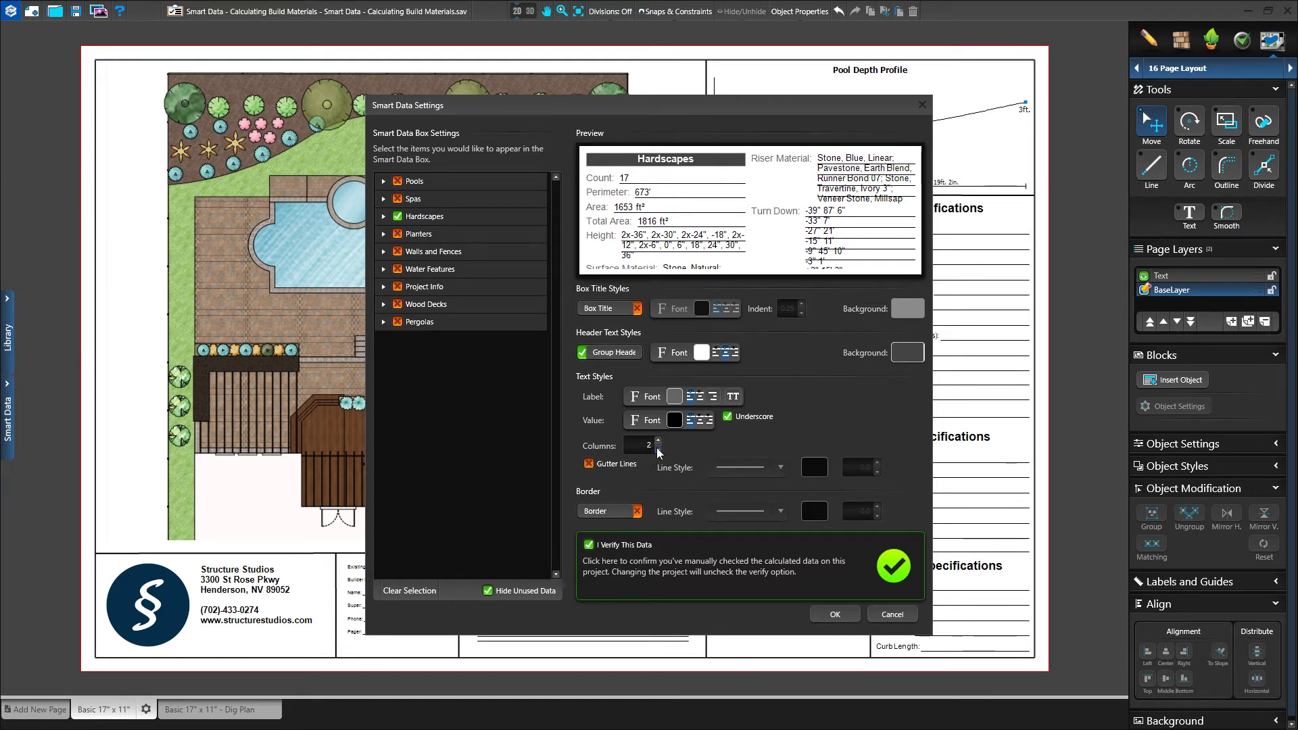
pyautogui.click(658, 450)
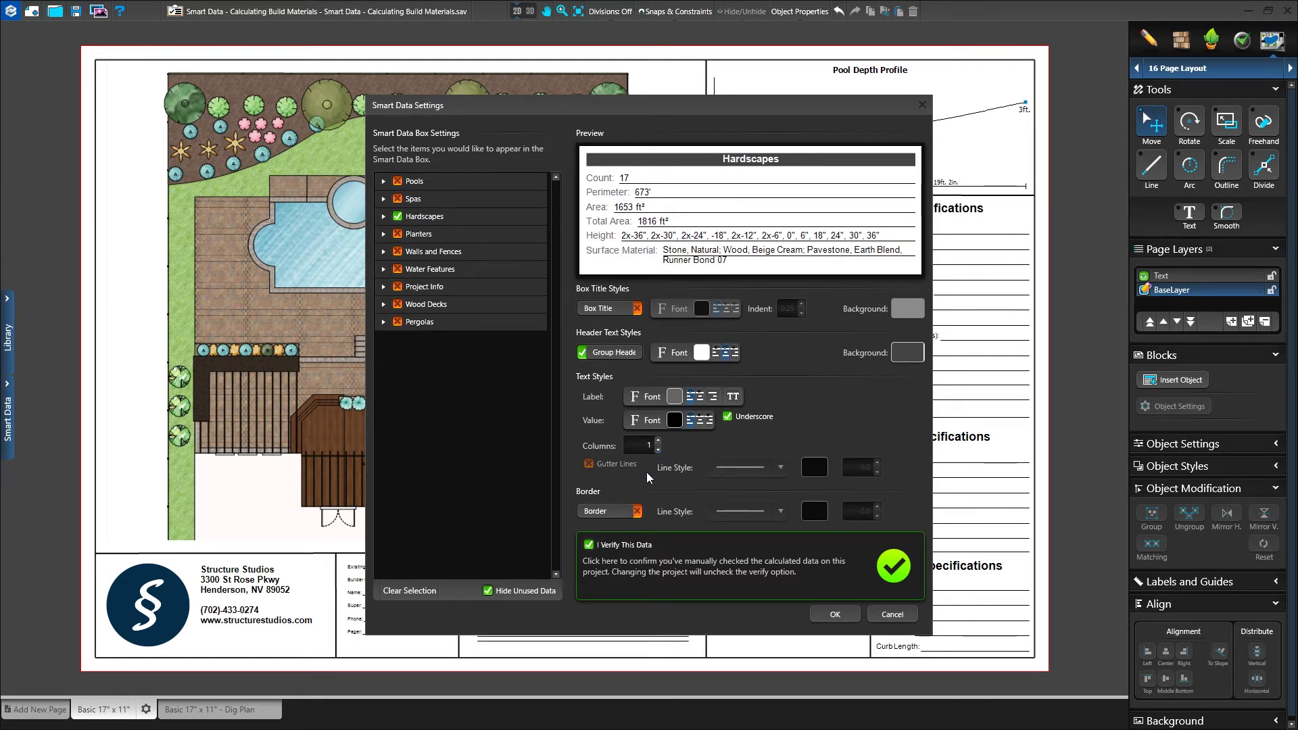
# - Try a border around the block, then uncheck 'I Verify This Data'
pyautogui.click(615, 513)
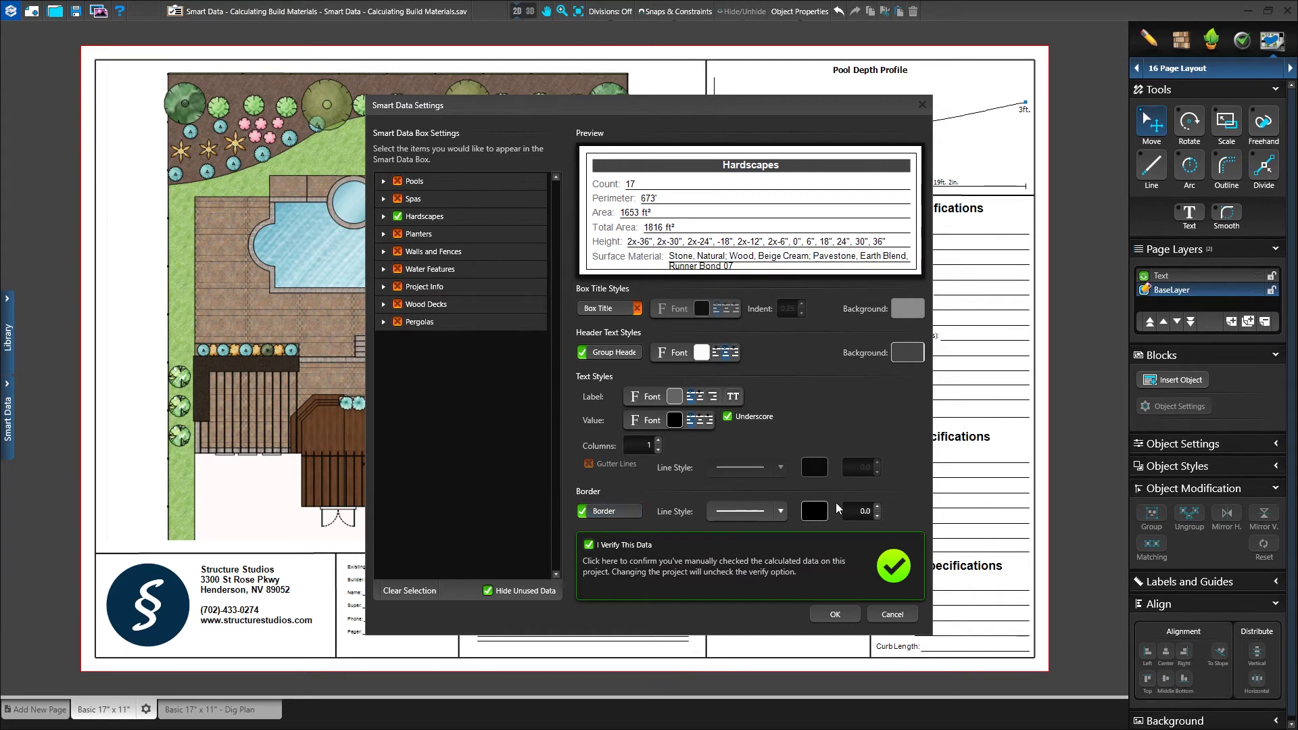
pyautogui.click(609, 511)
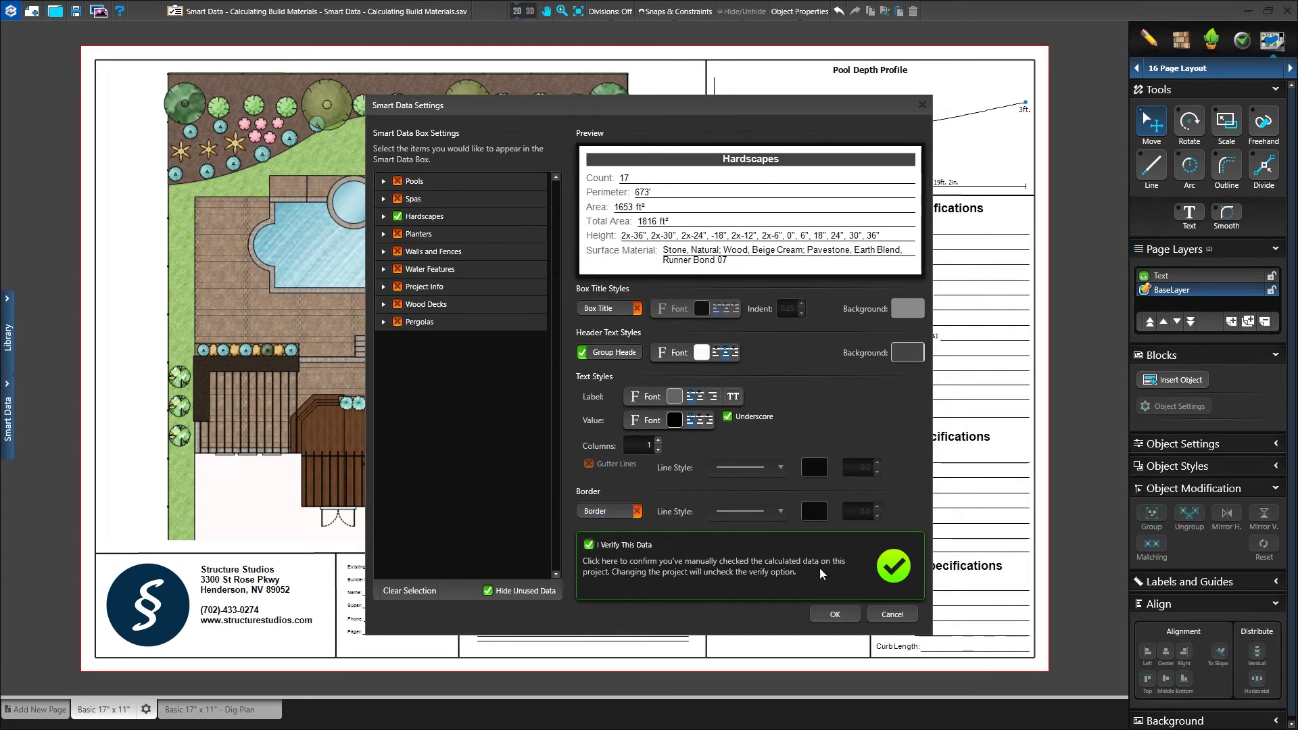
pyautogui.click(614, 549)
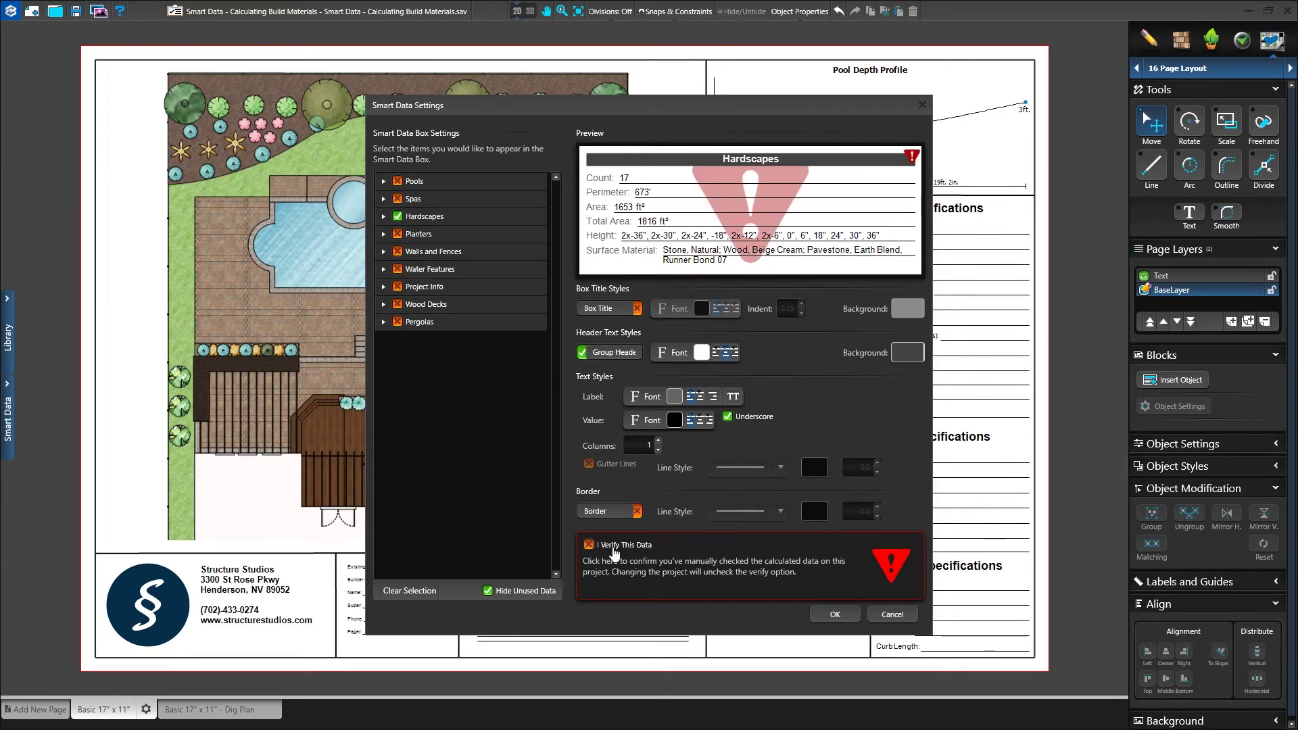
# - Re-check 'I Verify This Data' and accept the Hardscapes block settings
pyautogui.click(614, 553)
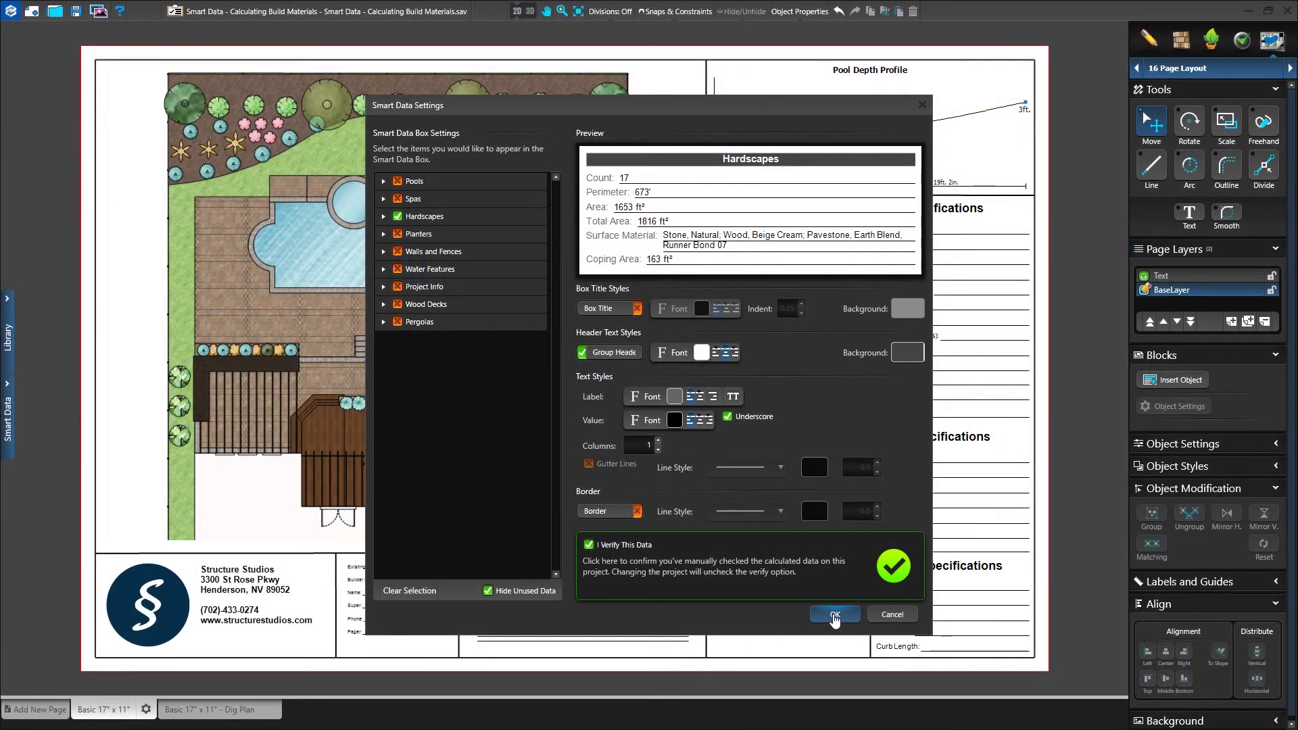
pyautogui.click(834, 615)
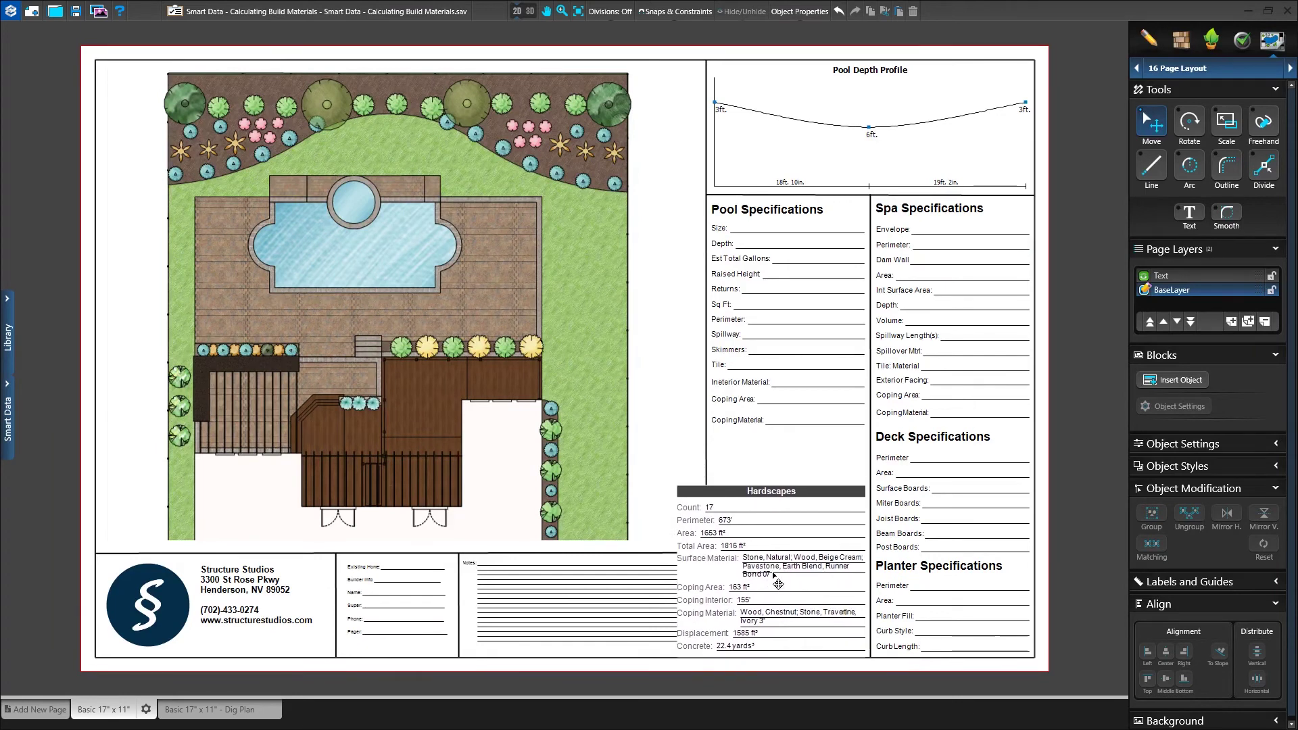
# - Place the Hardscapes box below Pool Specifications, resize it to the column, and try moving its Area row
pyautogui.click(777, 583)
pyautogui.moveTo(673, 481); pyautogui.dragTo(707, 433)
pyautogui.moveTo(788, 437)
pyautogui.mouseDown()
pyautogui.moveTo(789, 476)
pyautogui.moveTo(783, 434)
pyautogui.mouseUp()
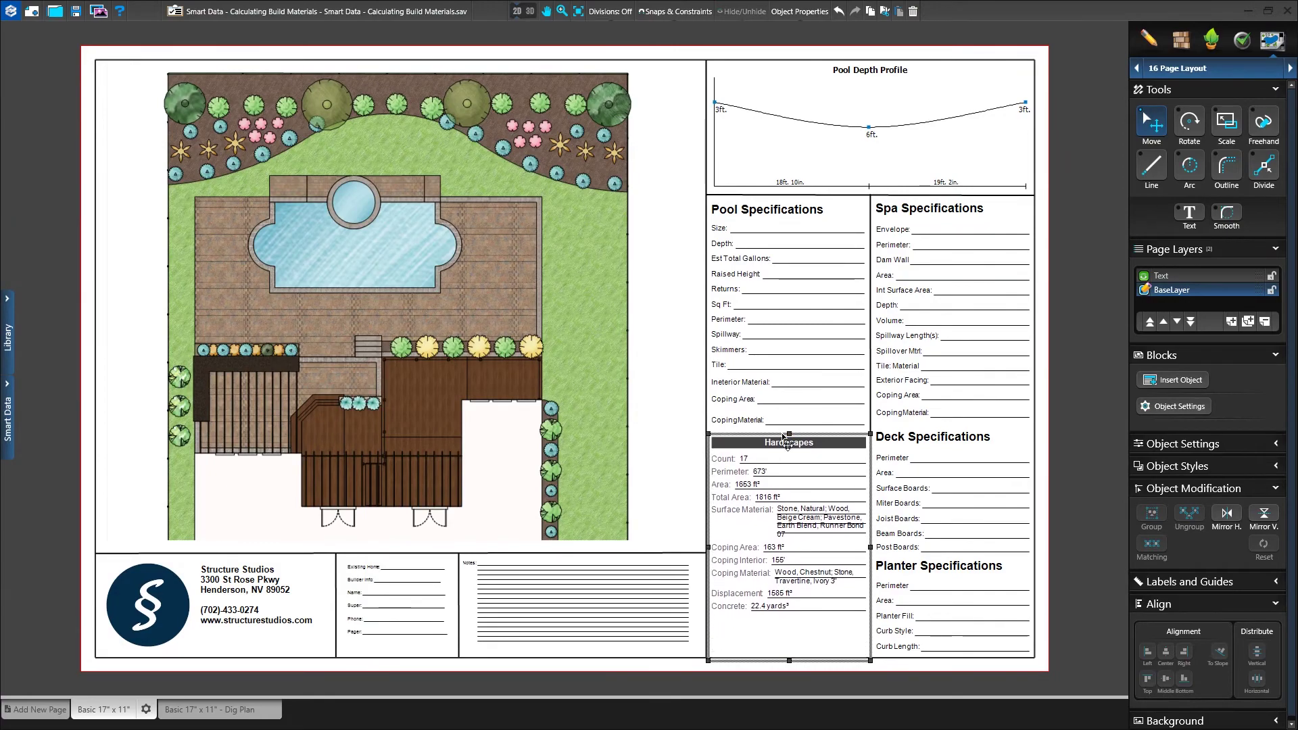
pyautogui.click(1176, 406)
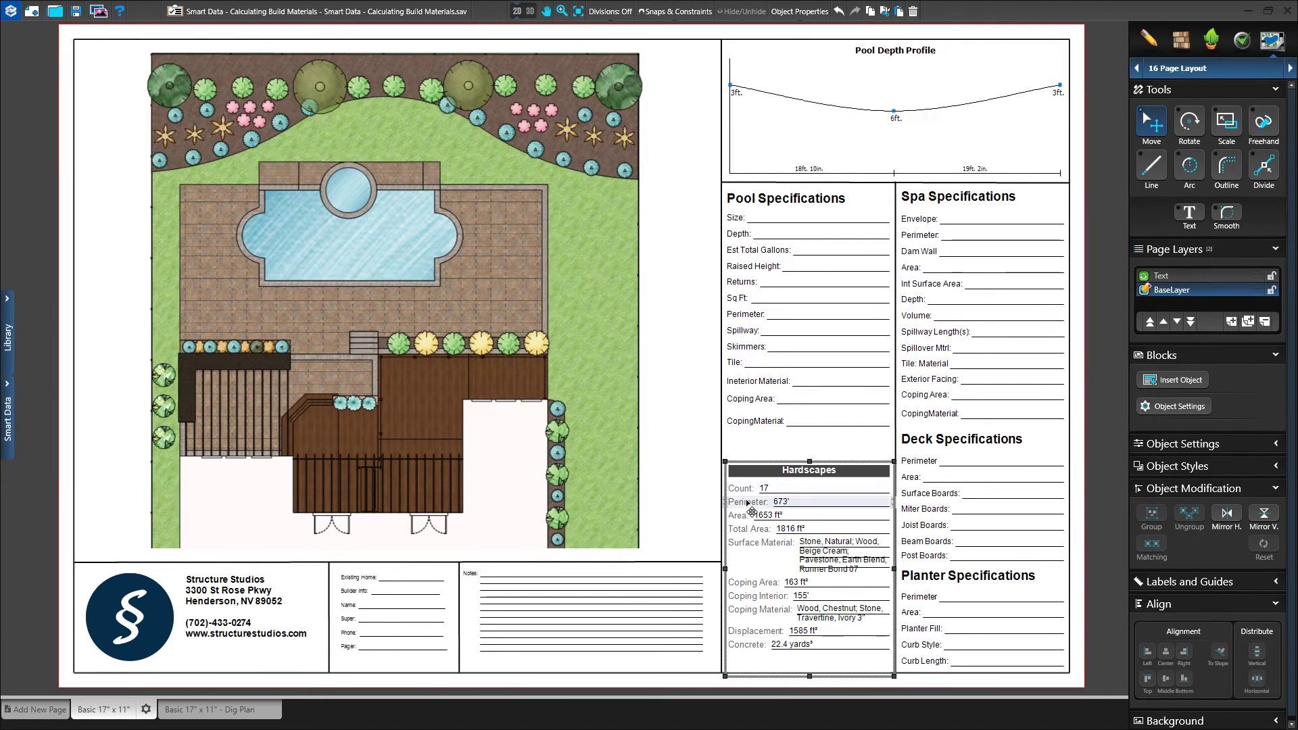
pyautogui.moveTo(748, 517)
pyautogui.mouseDown()
pyautogui.moveTo(769, 516)
pyautogui.moveTo(775, 485)
pyautogui.moveTo(770, 519)
pyautogui.mouseUp()
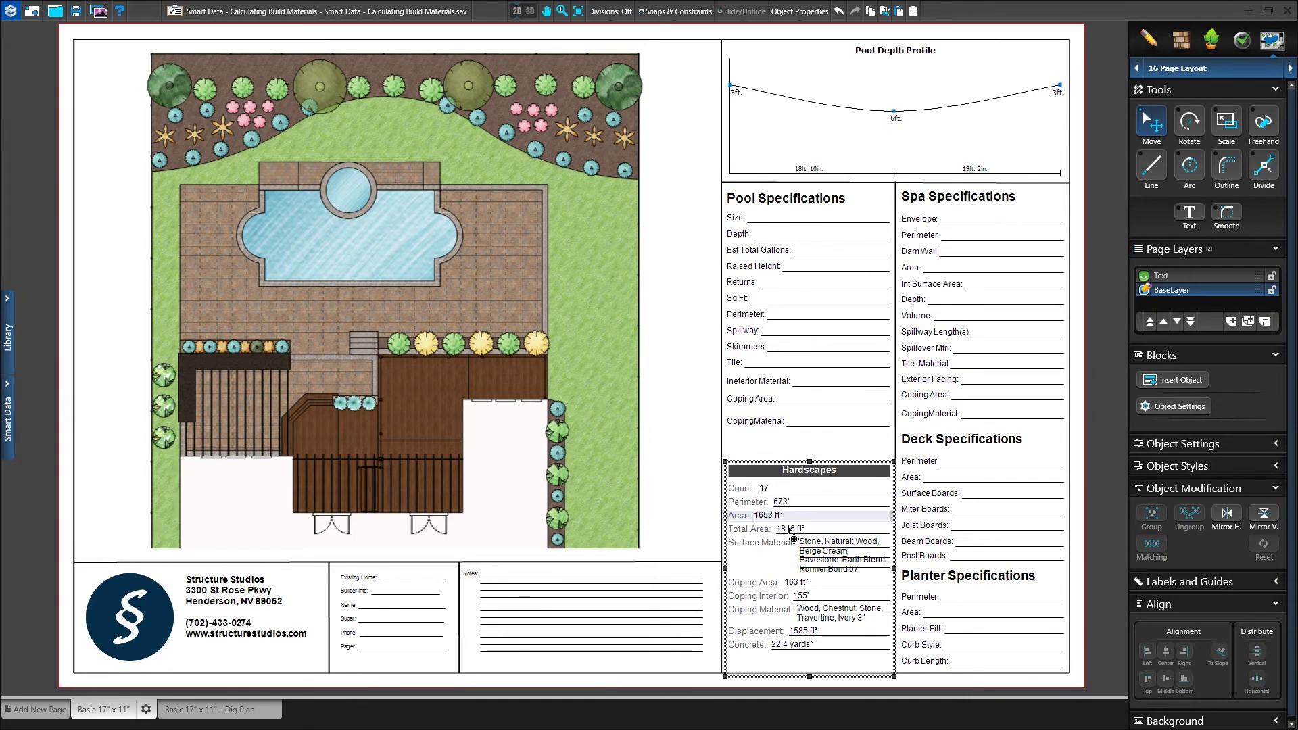
# - Delete the Coping Material row from the Hardscapes box and undo the deletion
pyautogui.click(807, 613)
pyautogui.press('Delete')
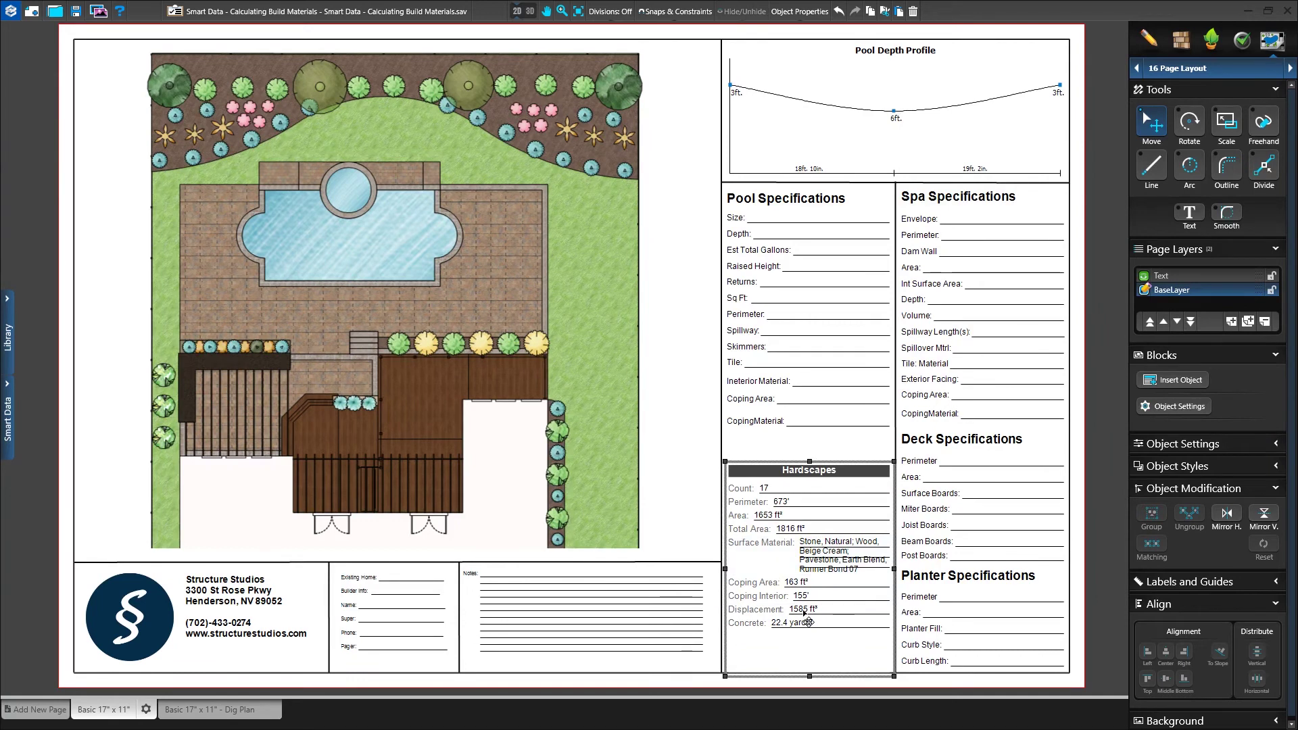
pyautogui.click(838, 12)
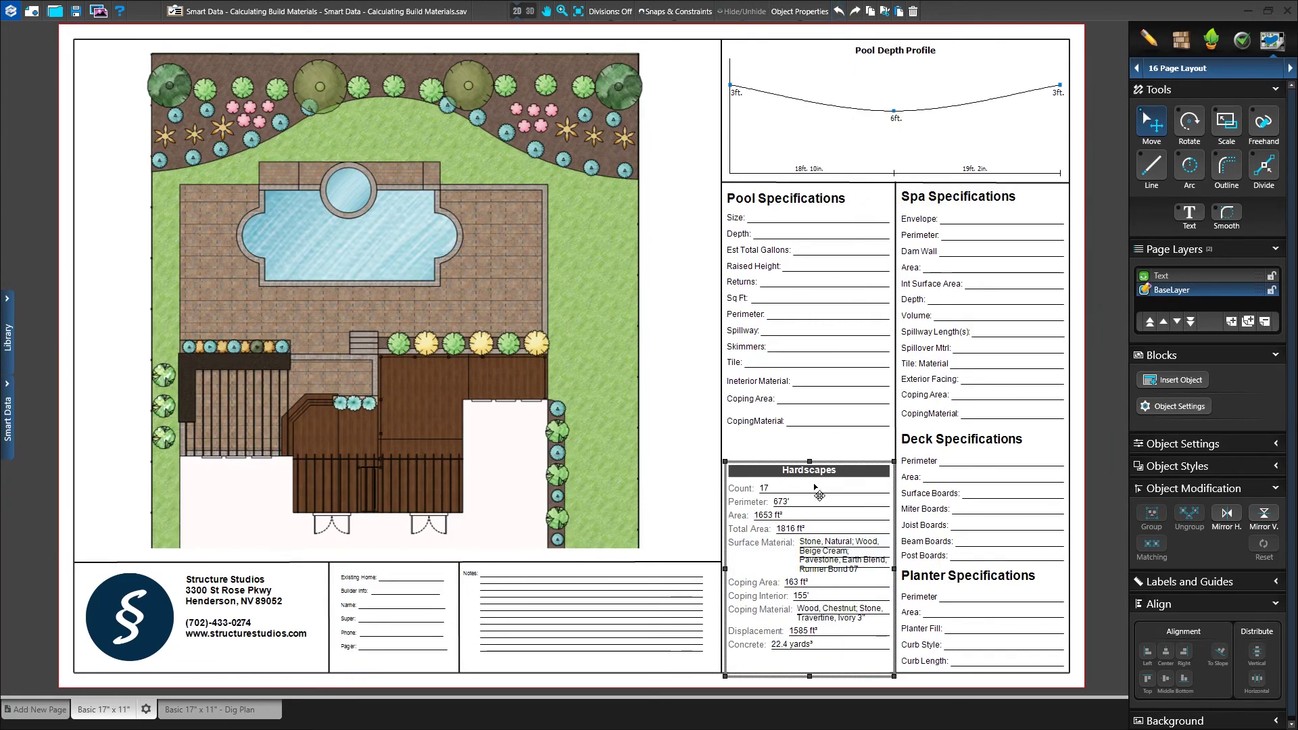
# - Change Surface Material to 'Pavers', restore its calculated value, and select the placeholder Pool Specifications column
pyautogui.click(825, 545)
pyautogui.click(825, 546)
pyautogui.write('Pavers')
pyautogui.press('Return')
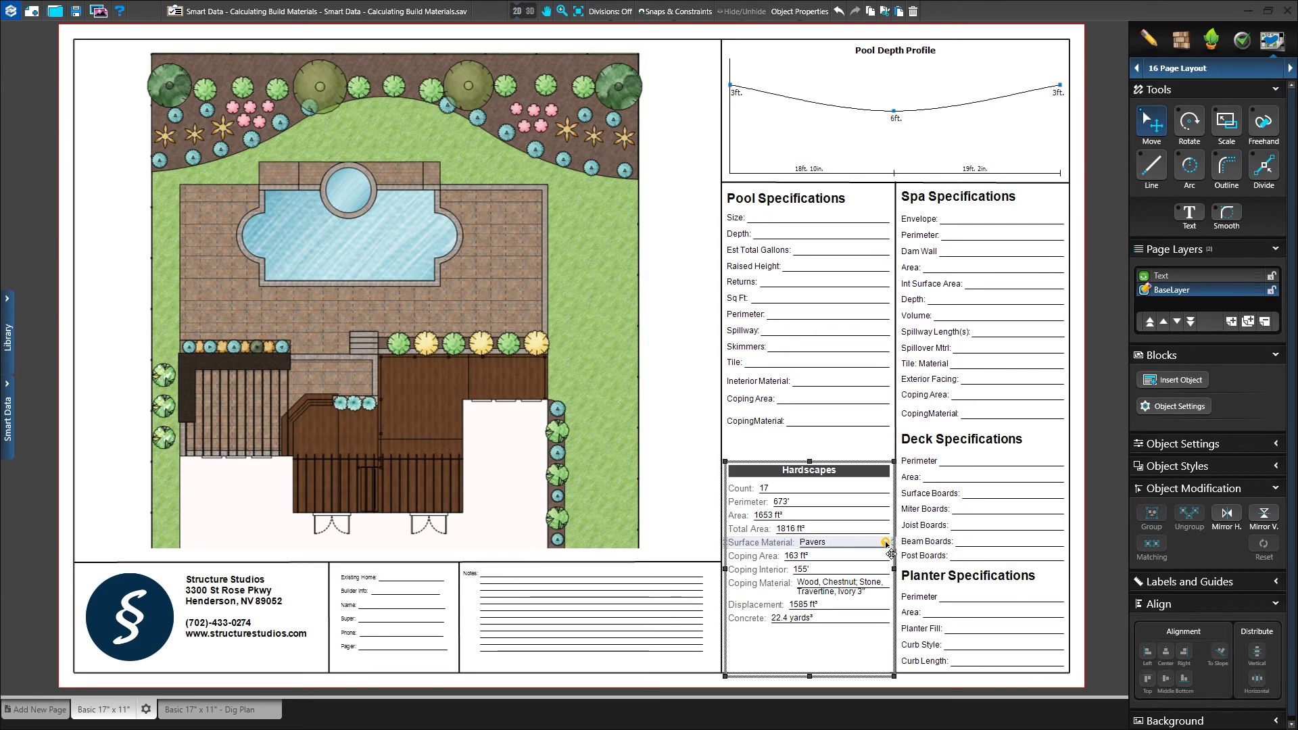
pyautogui.click(885, 542)
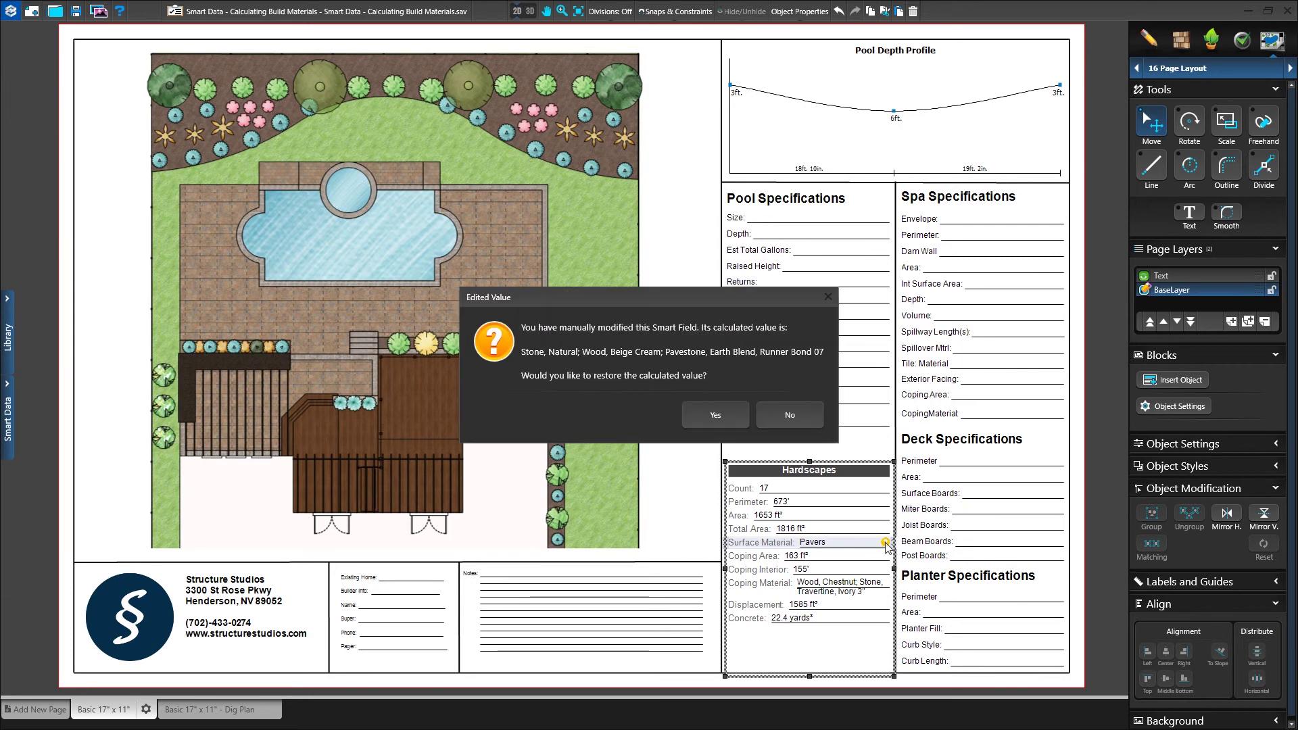
pyautogui.click(715, 415)
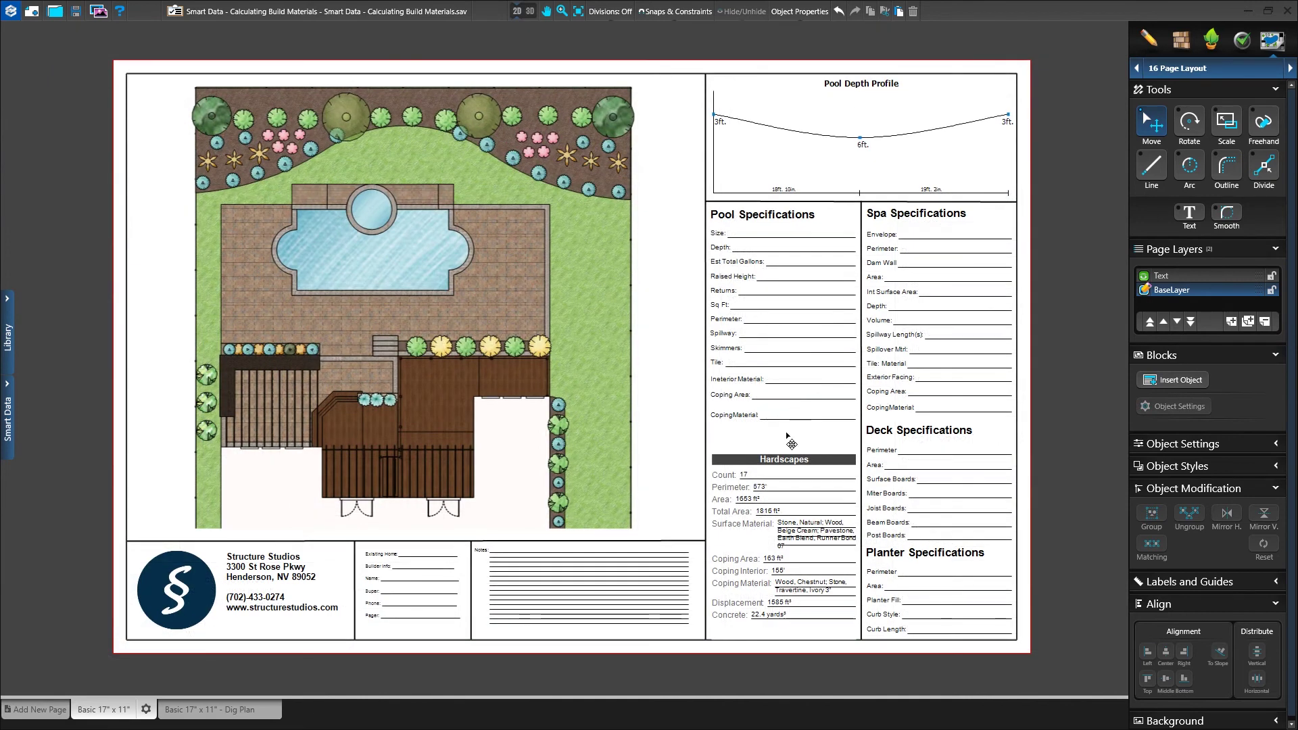
pyautogui.moveTo(786, 431); pyautogui.dragTo(740, 215)
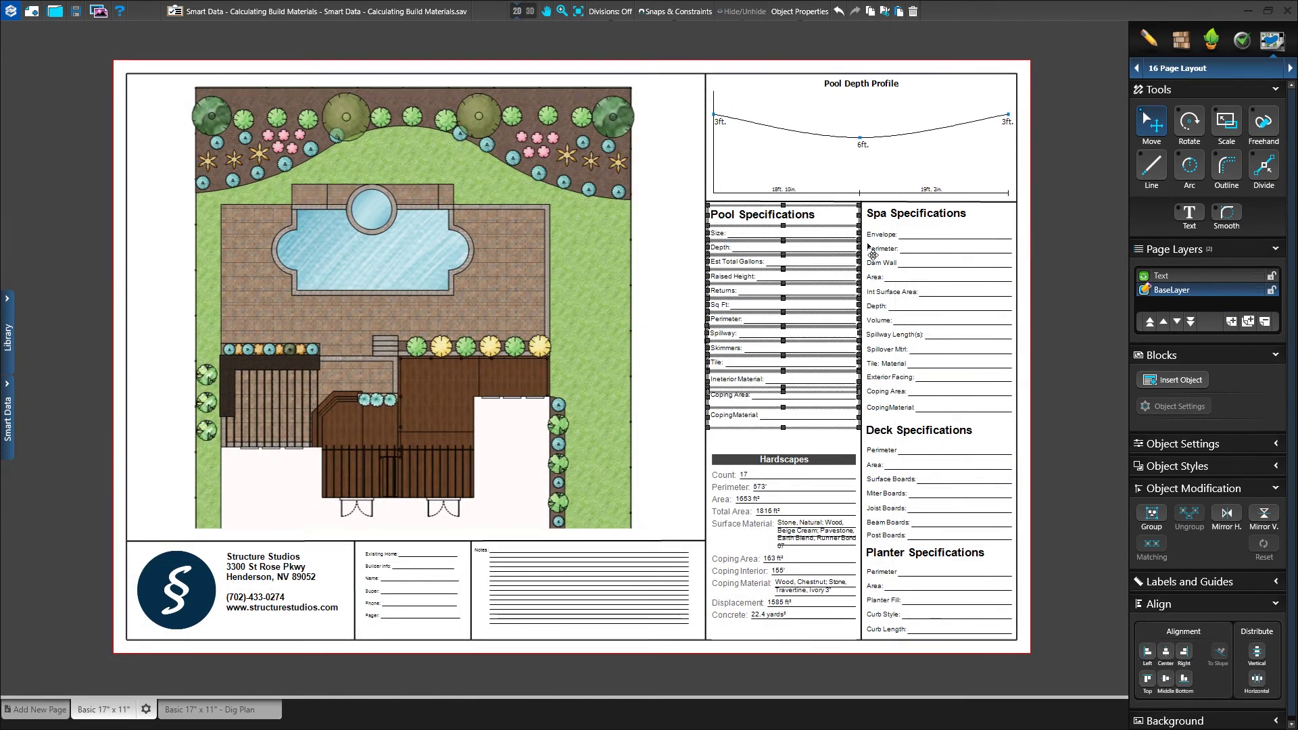
# - Insert a Pools Smart Data block under the depth profile and size it to fit the column
pyautogui.click(1171, 380)
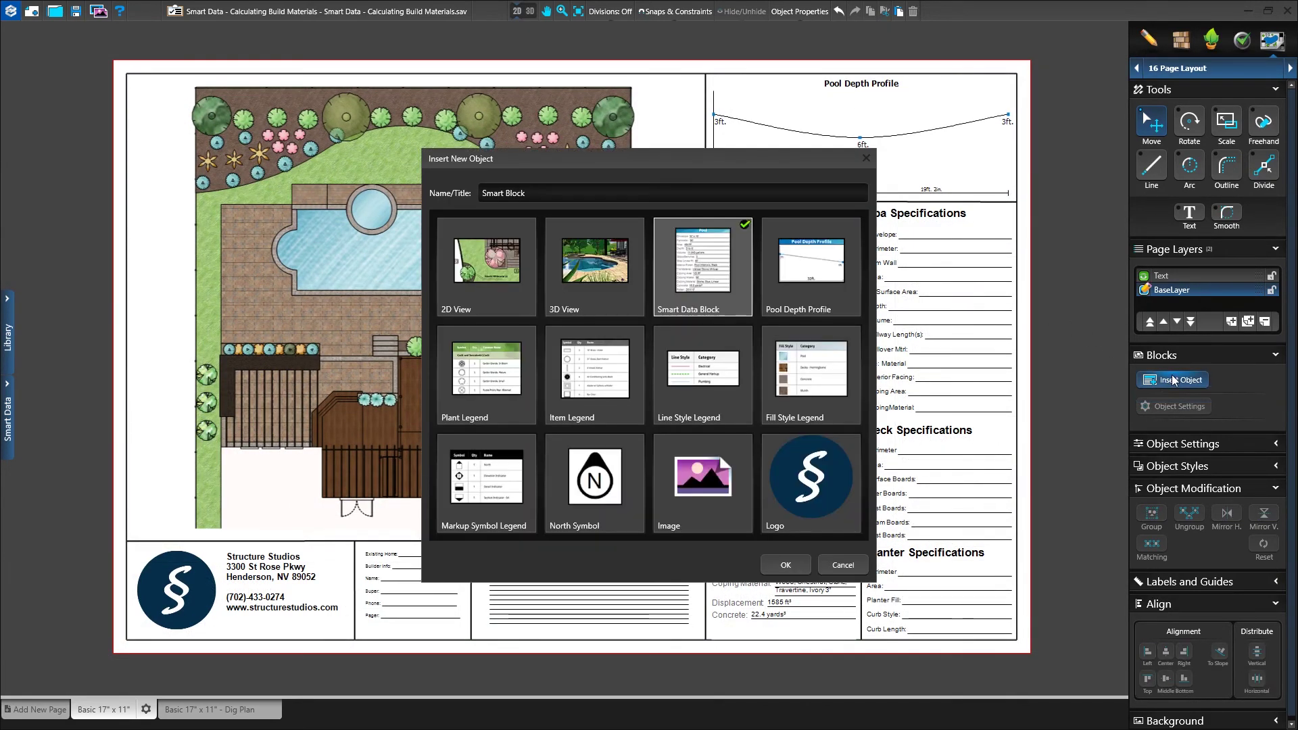
pyautogui.click(786, 564)
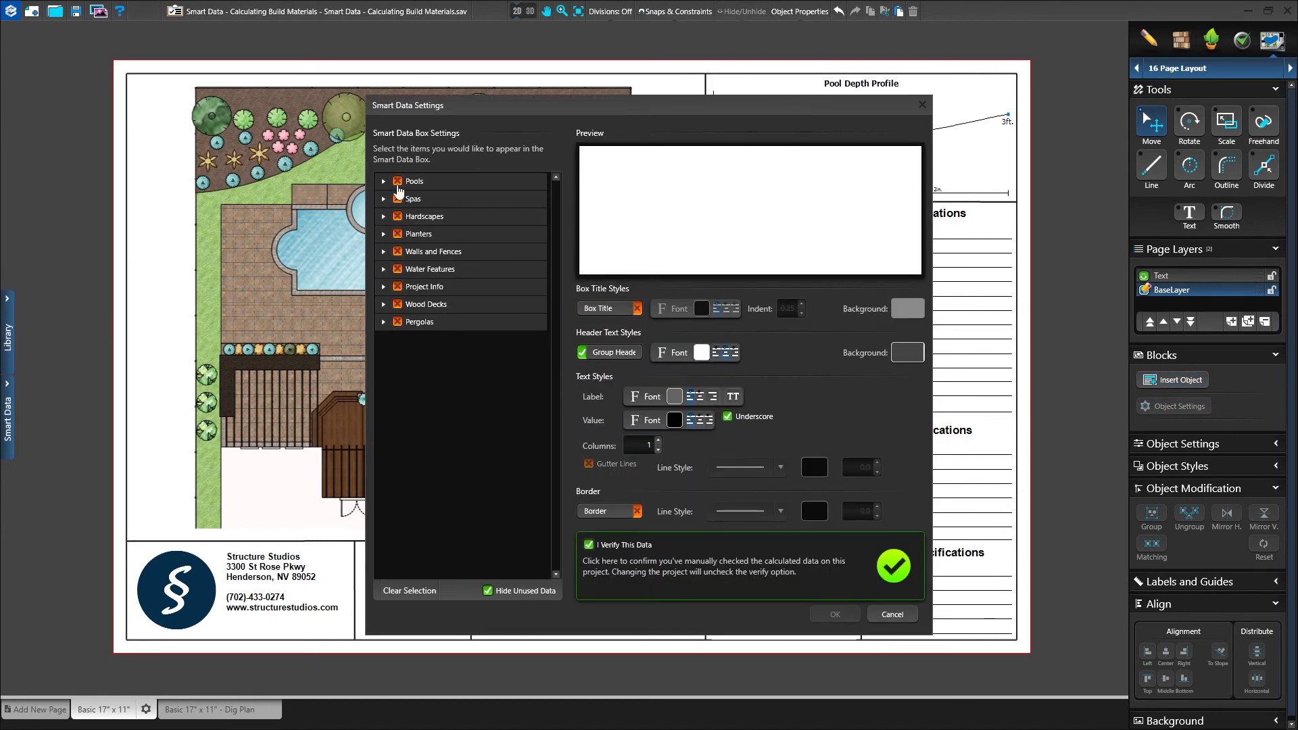
pyautogui.click(398, 181)
pyautogui.click(835, 614)
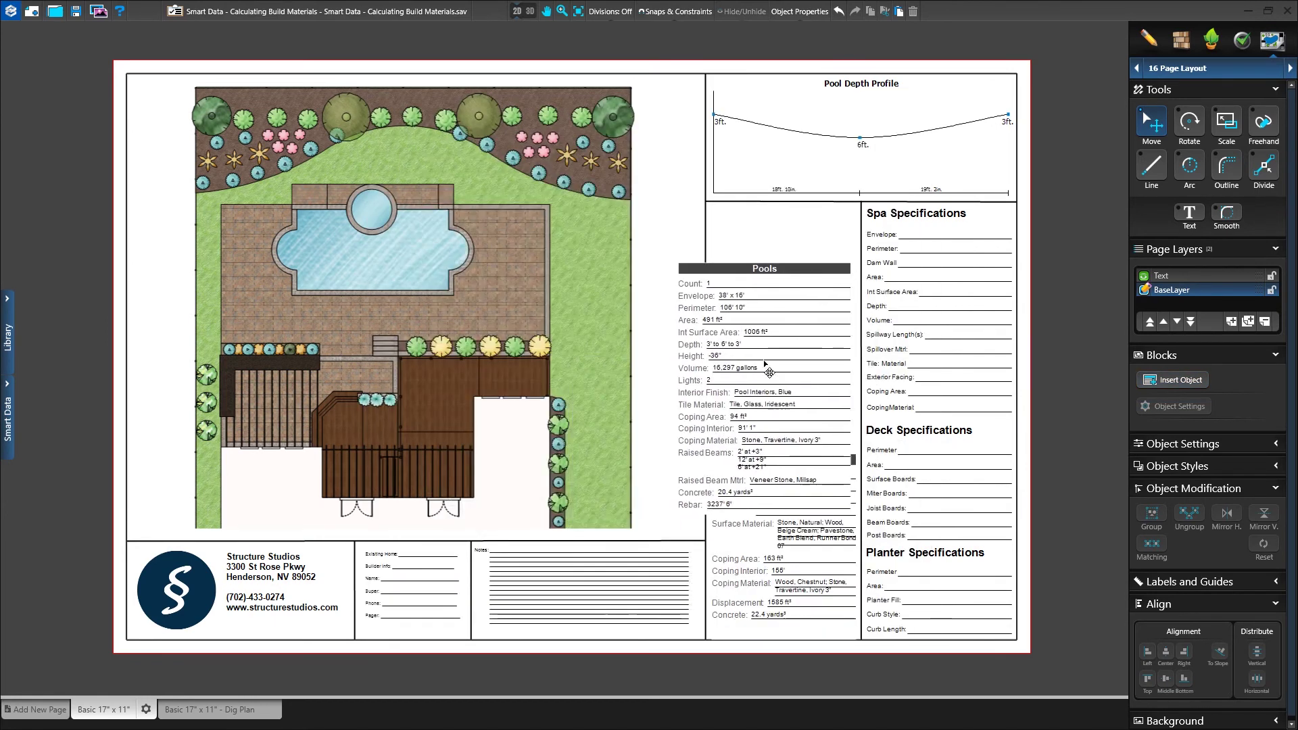
pyautogui.click(769, 310)
pyautogui.moveTo(674, 328); pyautogui.dragTo(709, 328)
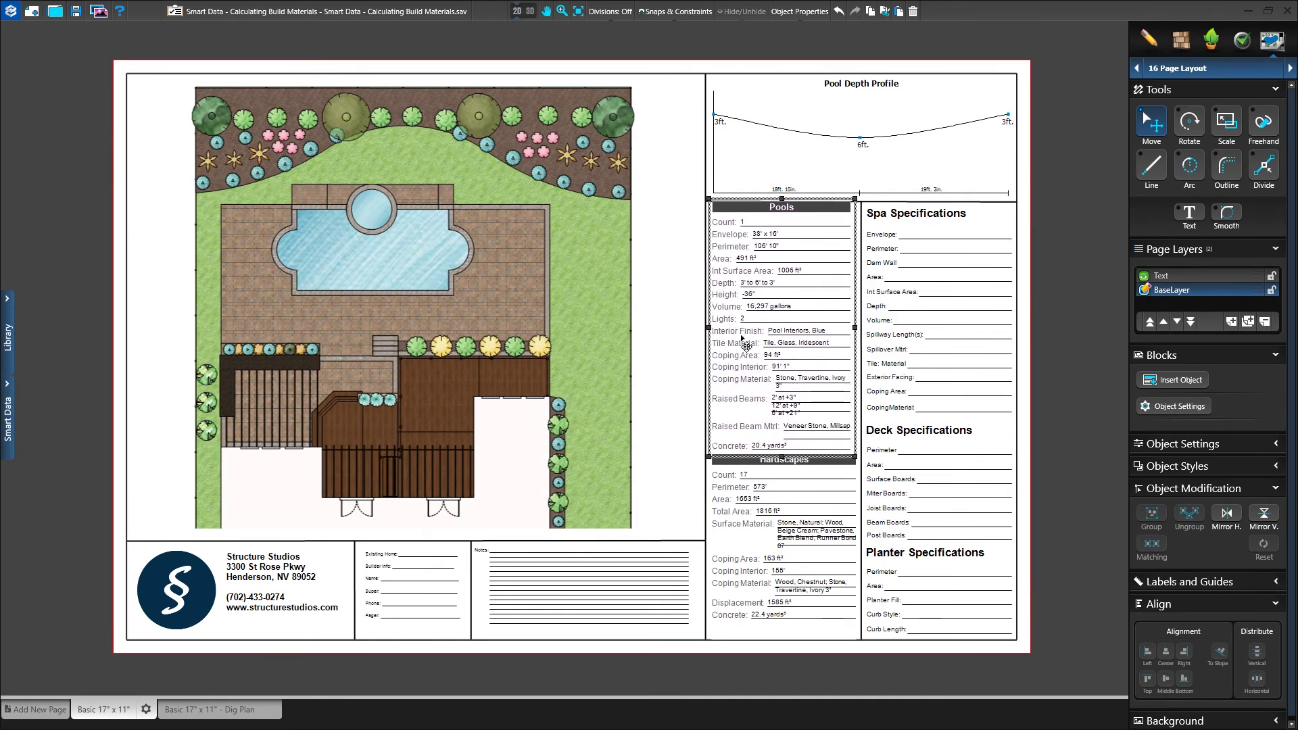
pyautogui.moveTo(855, 328); pyautogui.dragTo(856, 327)
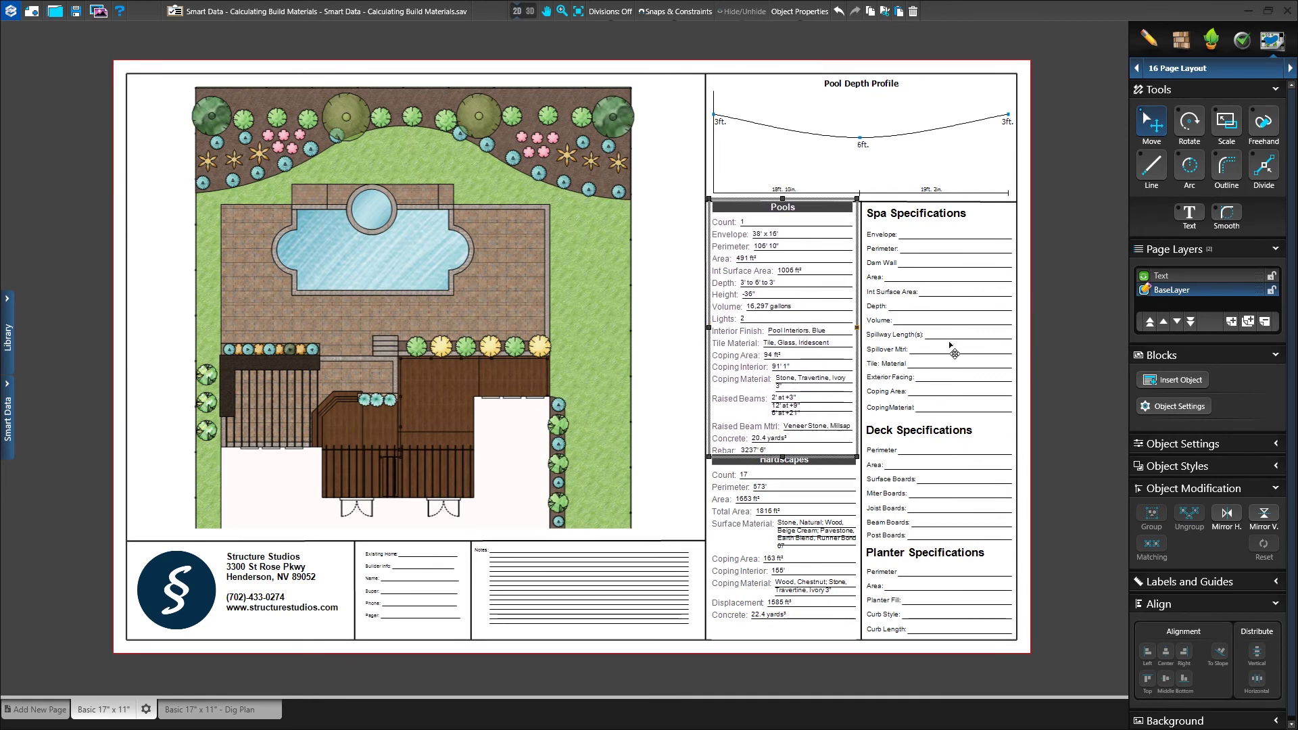
pyautogui.click(975, 365)
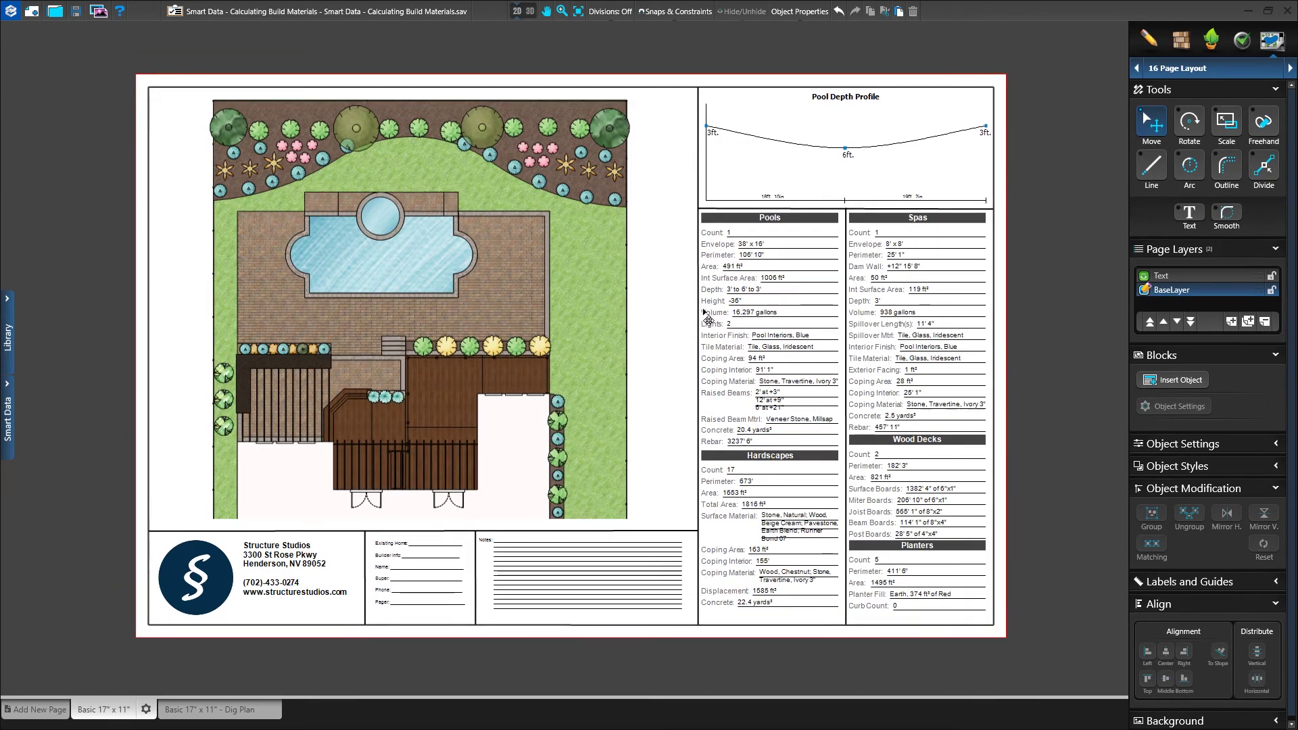
# - Save the sheet as page template 'Smart Data Page' under Pages and add it as a new page
pyautogui.click(9, 305)
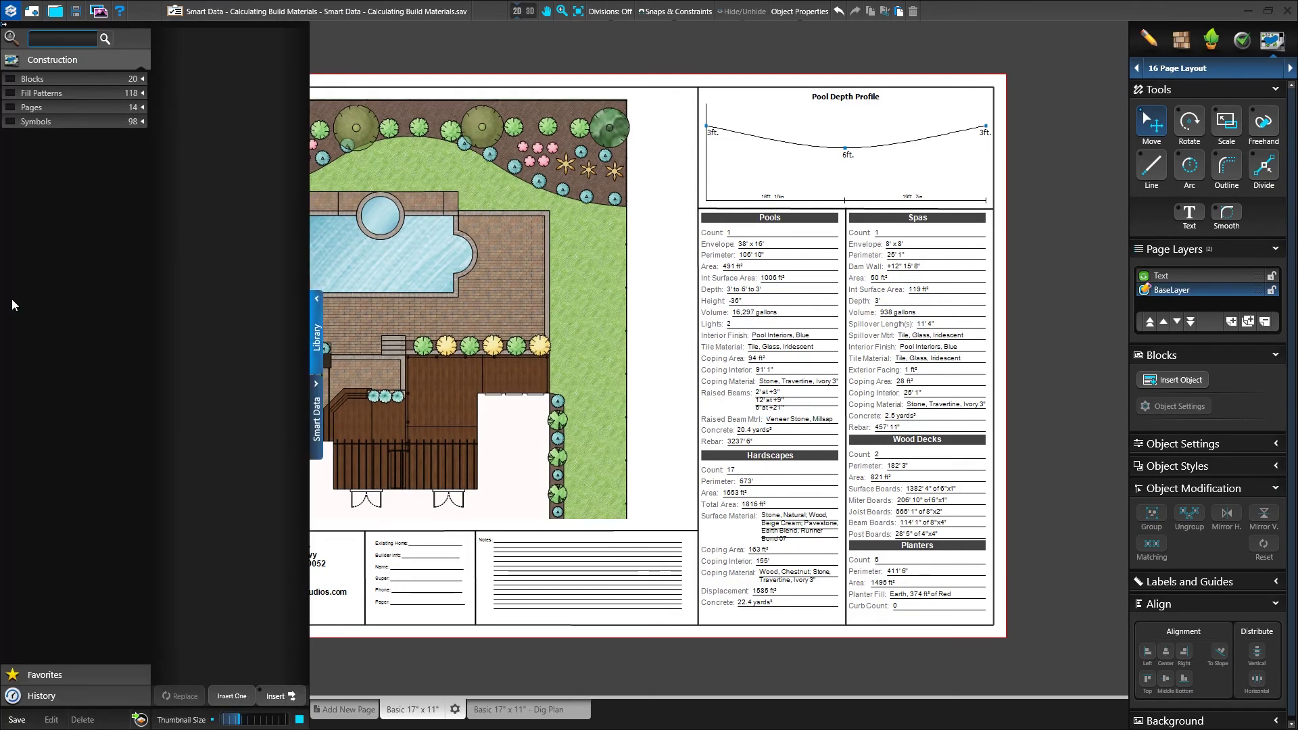
pyautogui.click(16, 720)
pyautogui.click(700, 271)
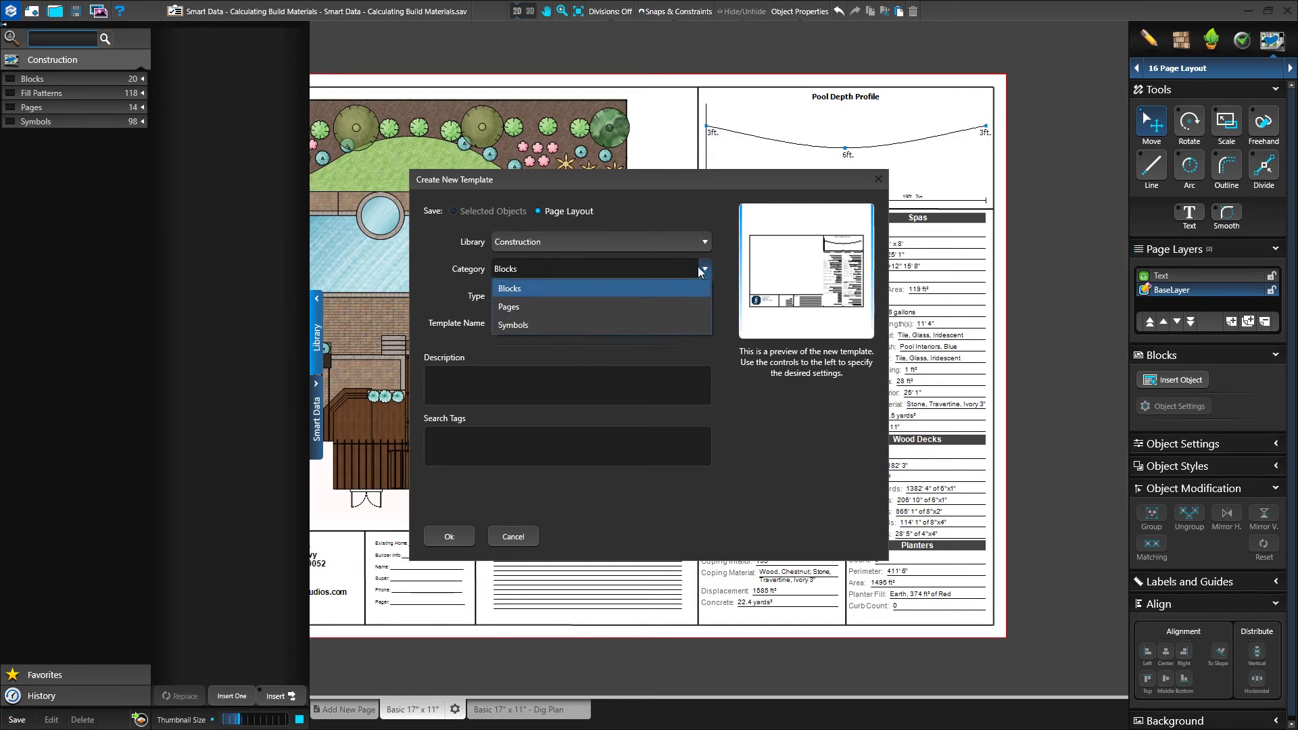
pyautogui.click(682, 307)
pyautogui.write('Smart Data Page')
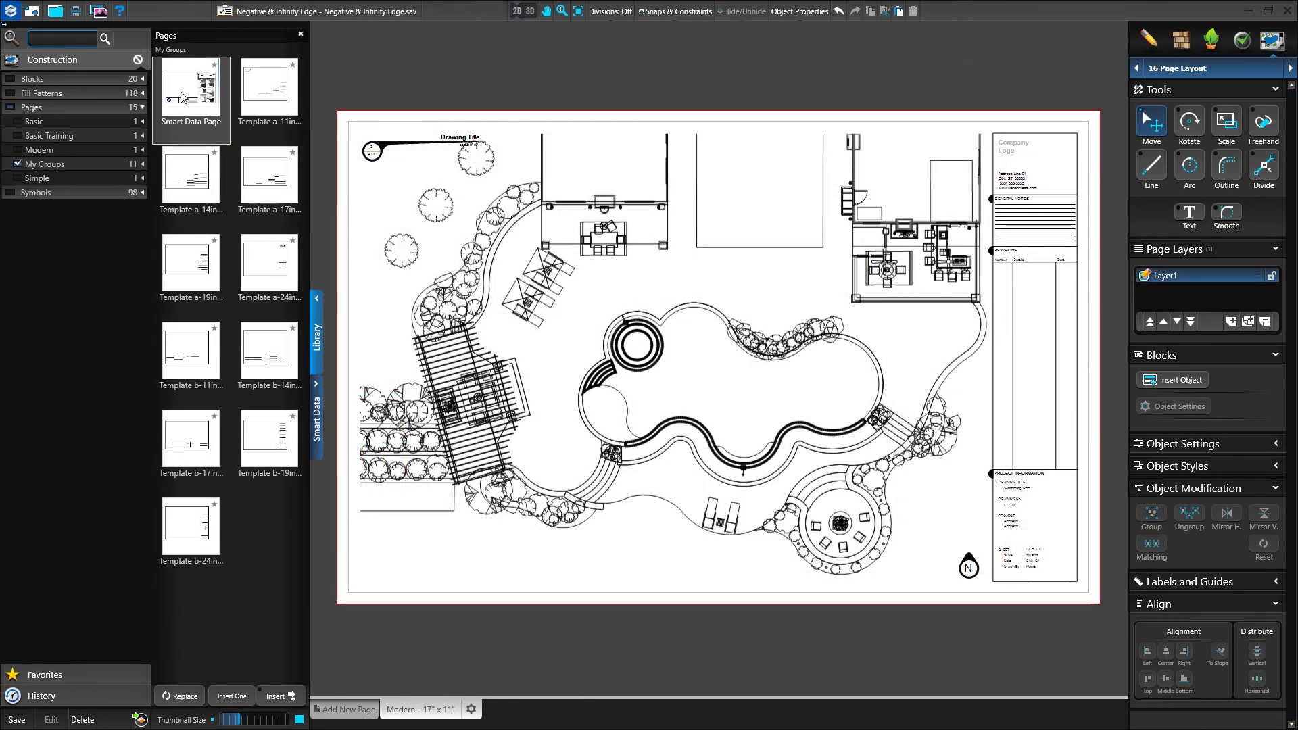
pyautogui.doubleClick(186, 95)
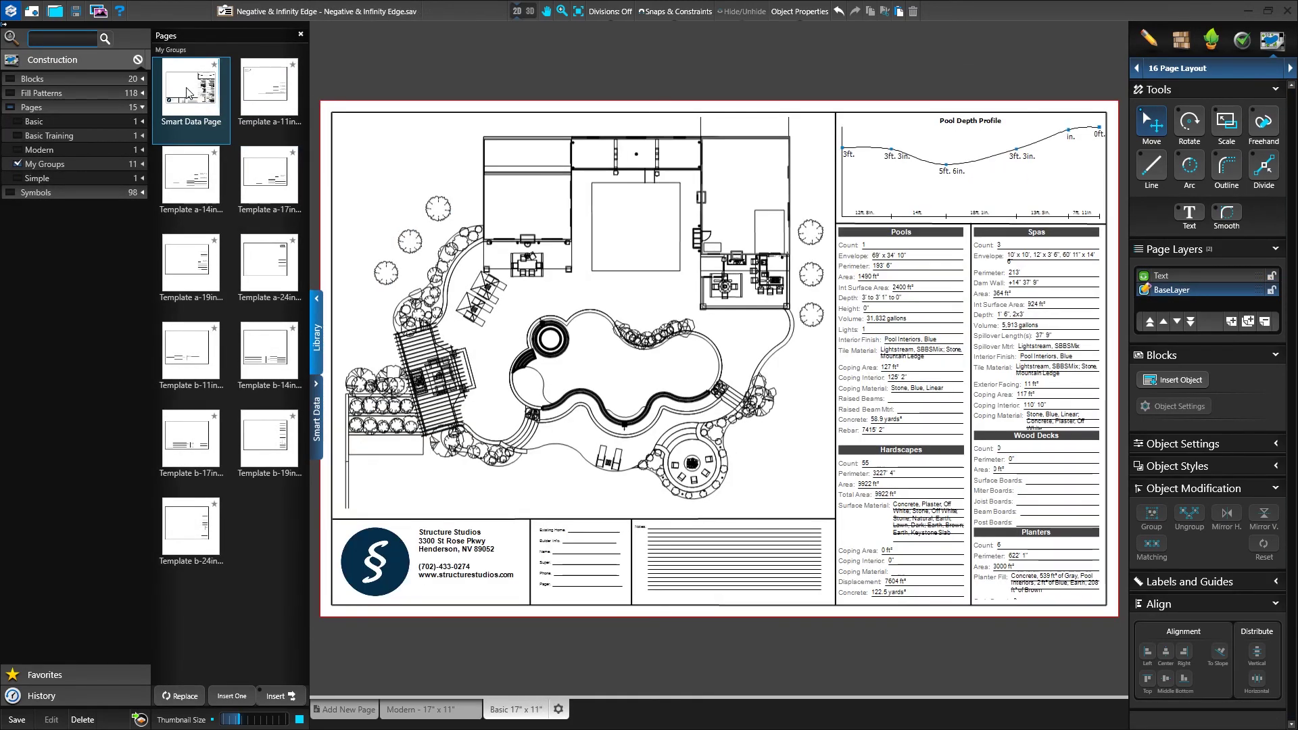